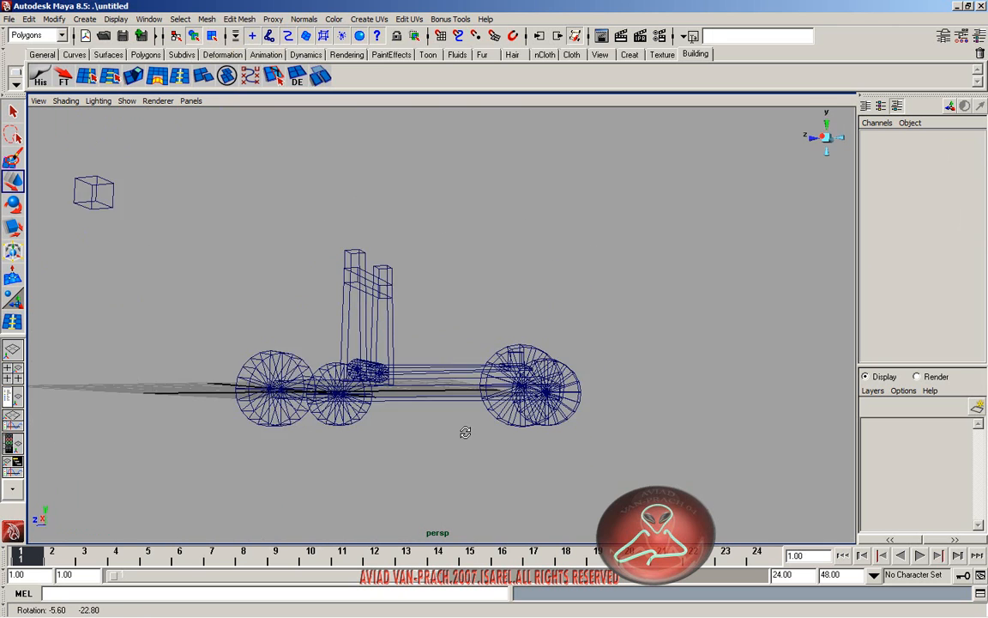
- Make the crossbar between the two uprights a passive rigid body, keeping the Soft/Rigid Bodies commands floating in the viewport
{"action": "scroll", "coordinate": [464, 448], "scroll_direction": "down", "scroll_amount": 4}
{"action": "scroll", "coordinate": [380, 362], "scroll_direction": "up", "scroll_amount": 5}
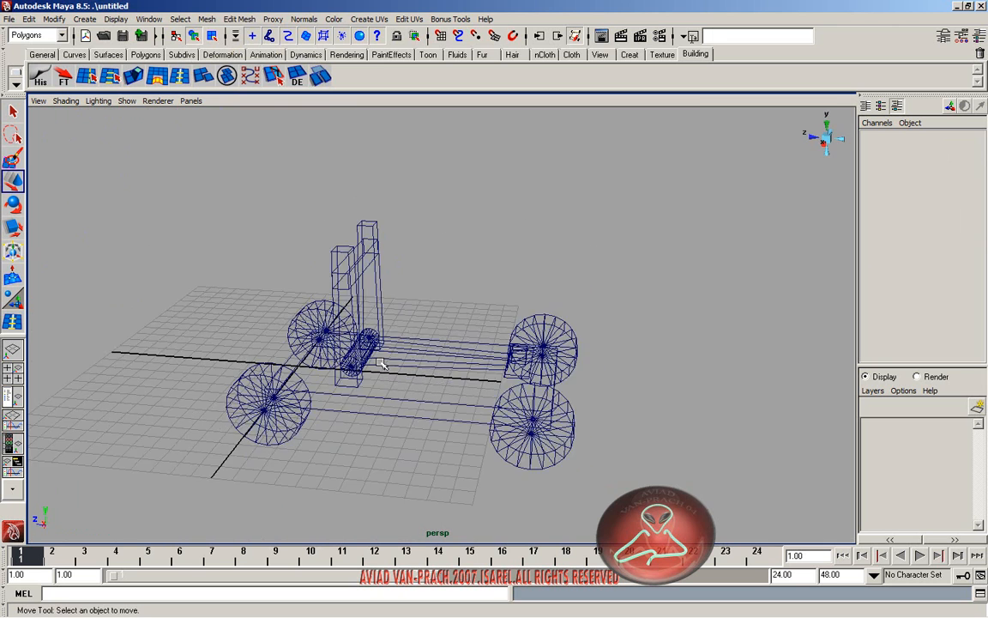
{"action": "left_click_drag", "start_coordinate": [389, 367], "coordinate": [339, 336], "text": "alt"}
{"action": "middle_click_drag", "start_coordinate": [341, 335], "coordinate": [376, 361], "text": "alt"}
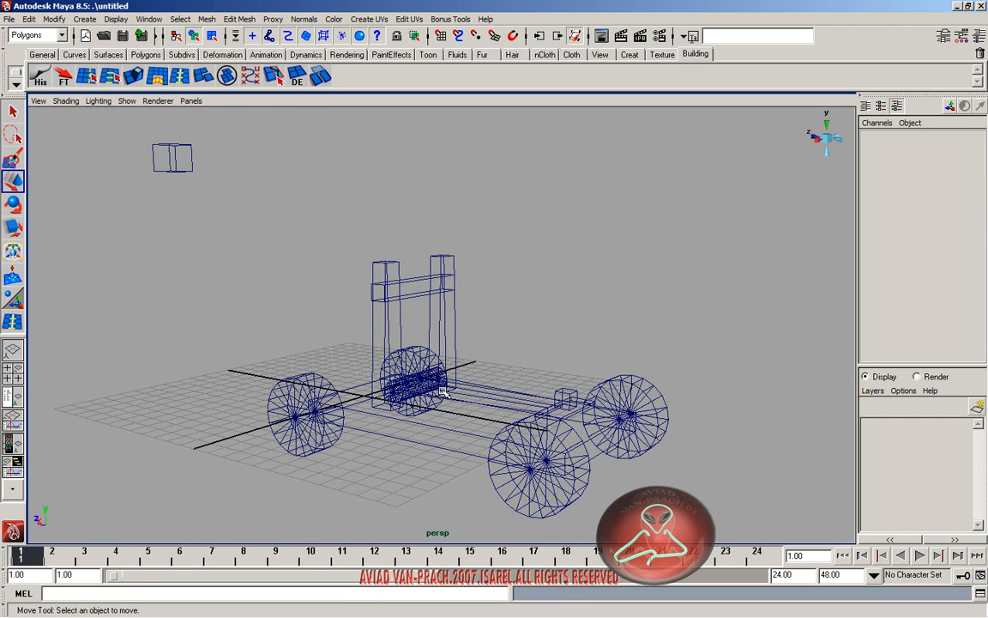
{"action": "left_click_drag", "start_coordinate": [398, 351], "coordinate": [468, 386], "text": "alt"}
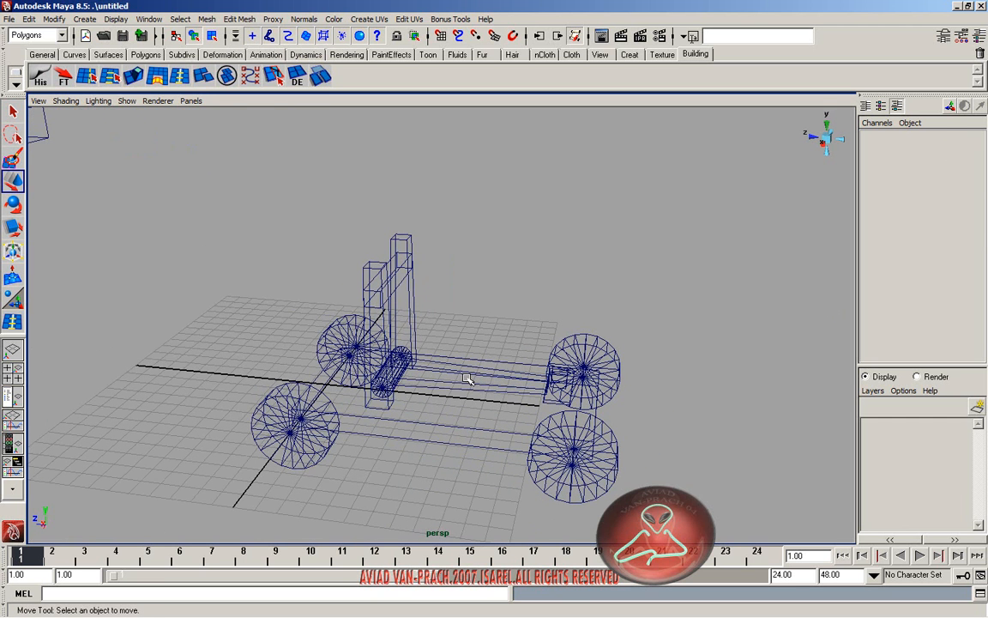
{"action": "left_click", "coordinate": [403, 280]}
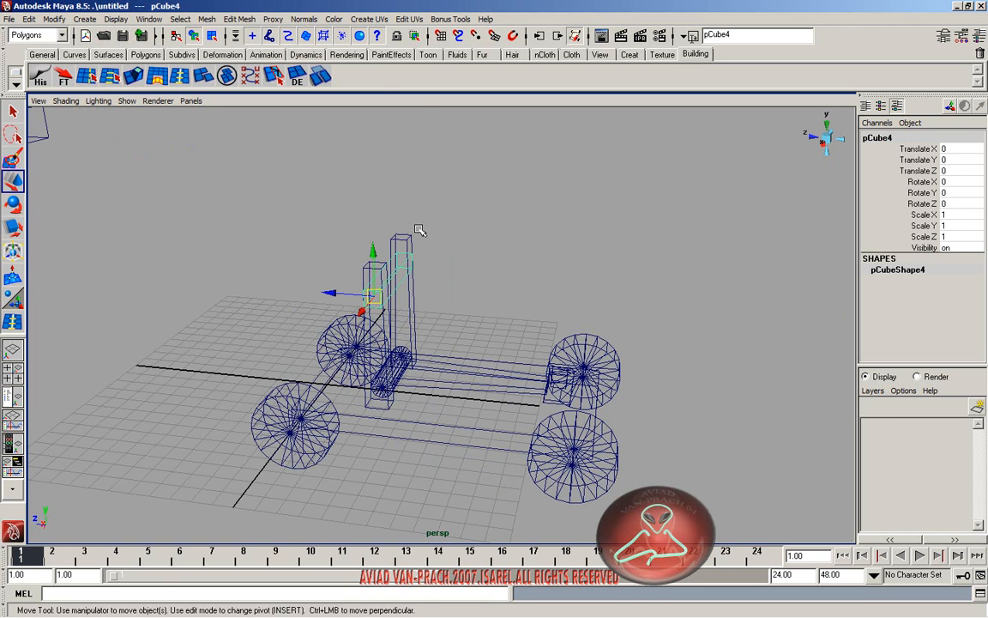
{"action": "key", "text": "F4"}
{"action": "left_click", "coordinate": [306, 20]}
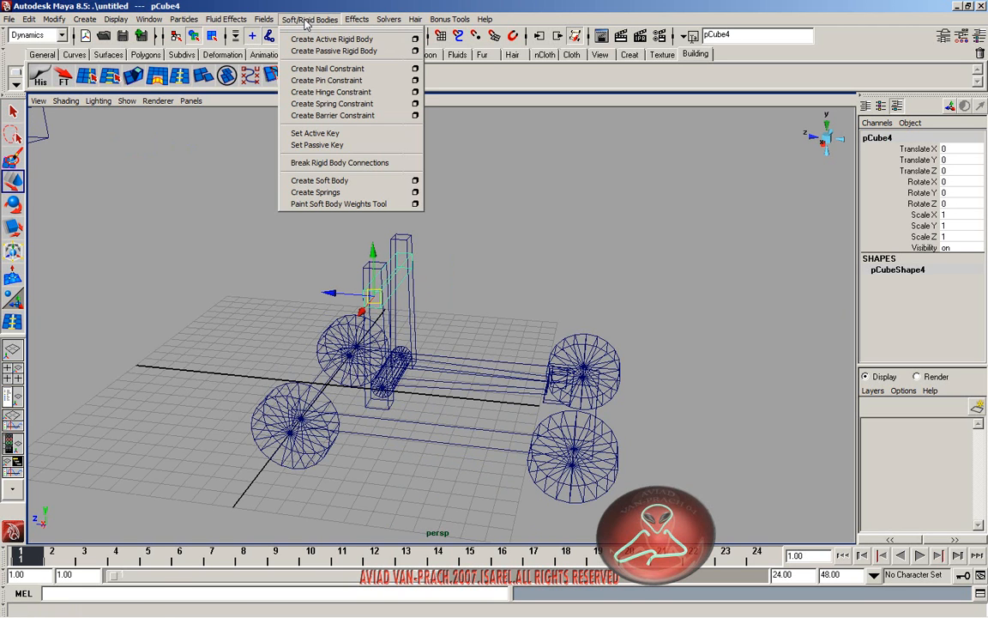
{"action": "left_click", "coordinate": [335, 31]}
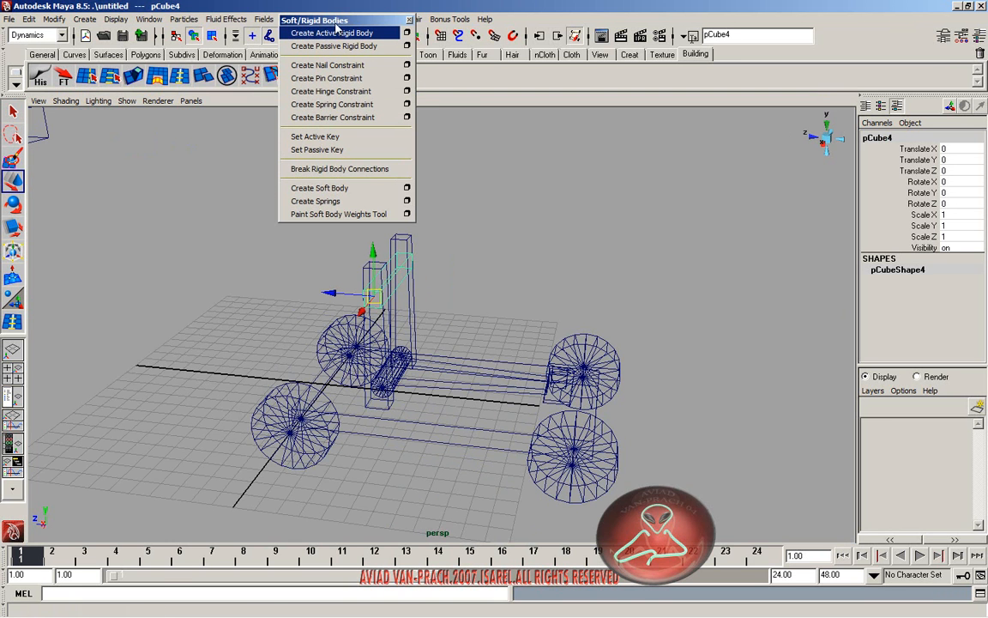
{"action": "left_click_drag", "start_coordinate": [336, 24], "coordinate": [557, 122]}
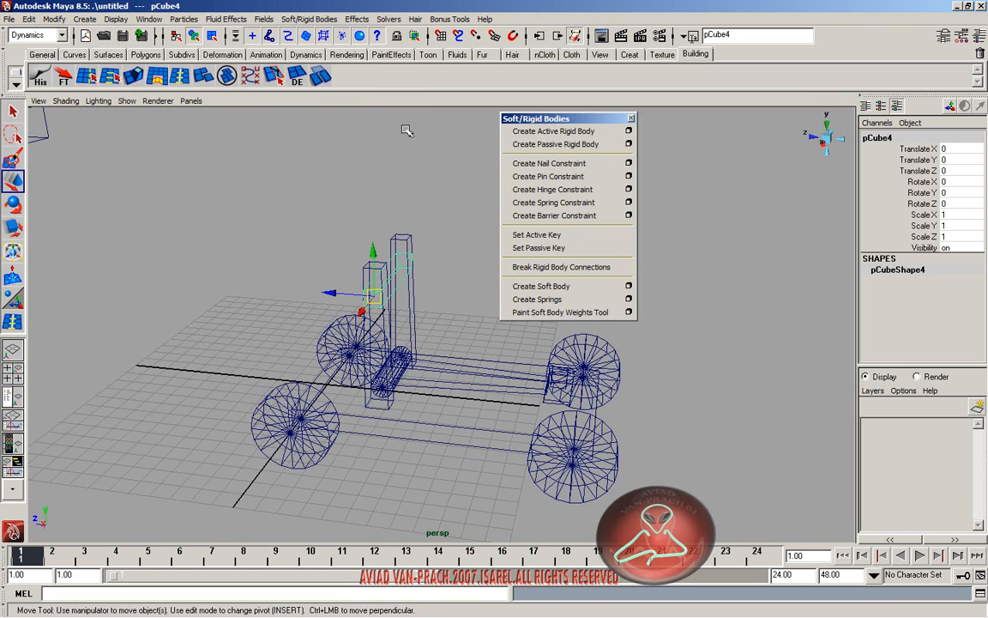
{"action": "left_click", "coordinate": [524, 145]}
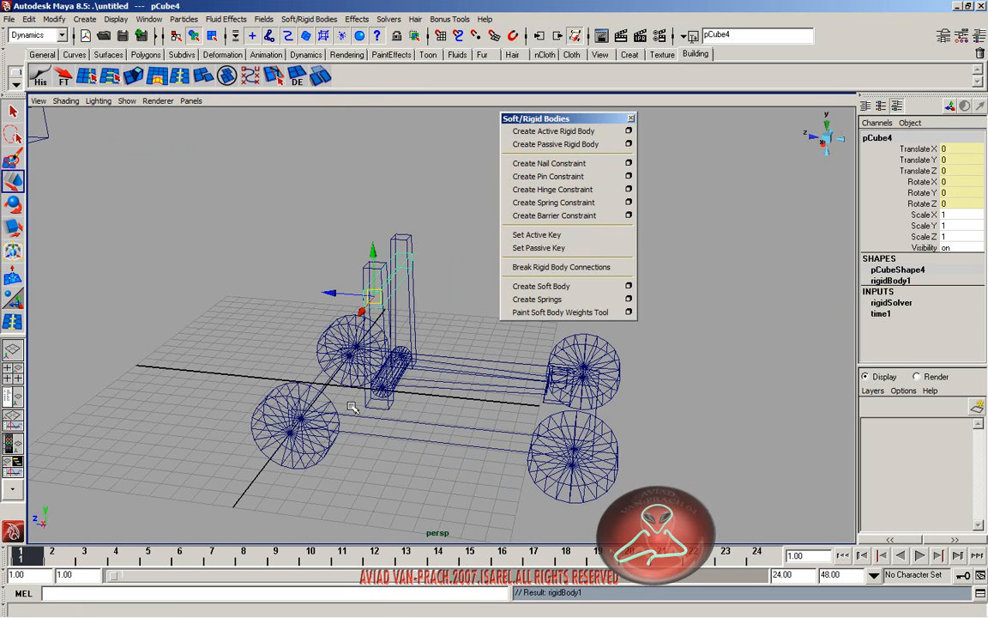
- Make the throwing arm with its axle cylinder an active rigid body
{"action": "left_click_drag", "start_coordinate": [435, 394], "coordinate": [452, 385], "text": "alt"}
{"action": "left_click", "coordinate": [455, 389]}
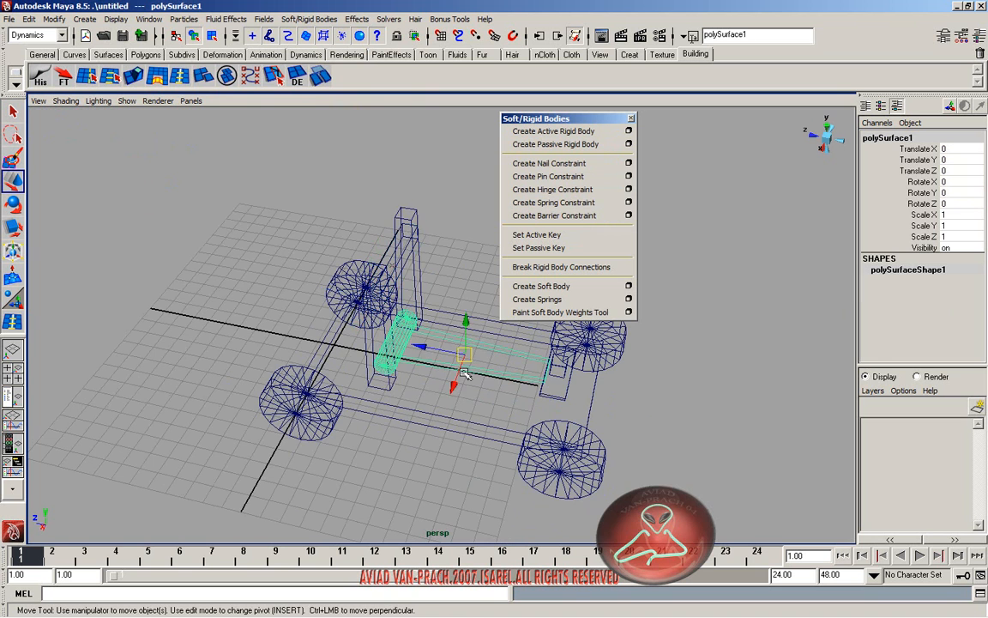
{"action": "key", "text": "f"}
{"action": "left_click", "coordinate": [532, 132]}
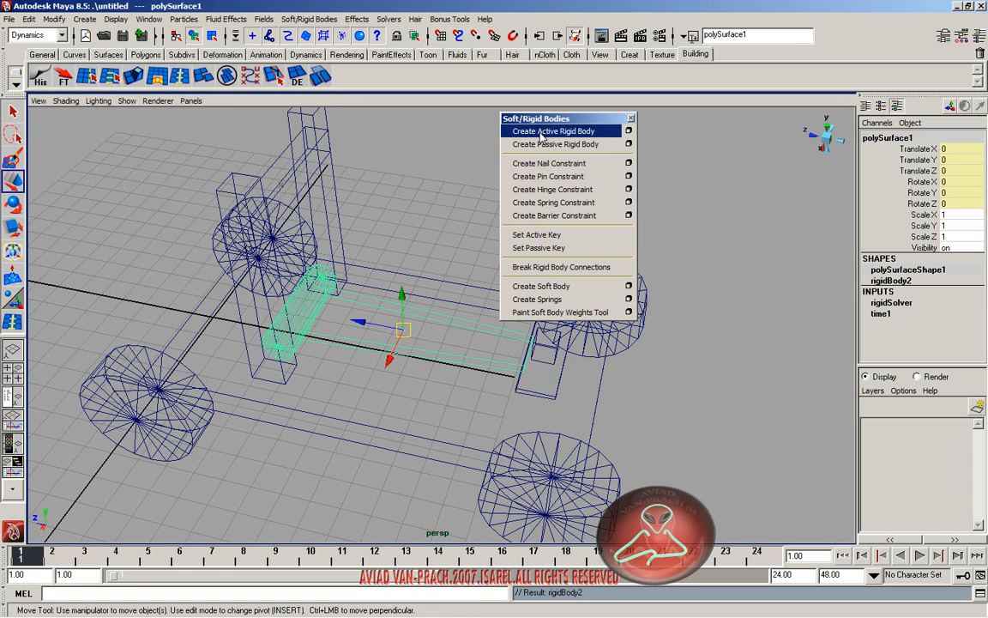
- Make the small block at the arm's free end and the wheeled chassis frame passive rigid bodies
{"action": "left_click", "coordinate": [540, 362]}
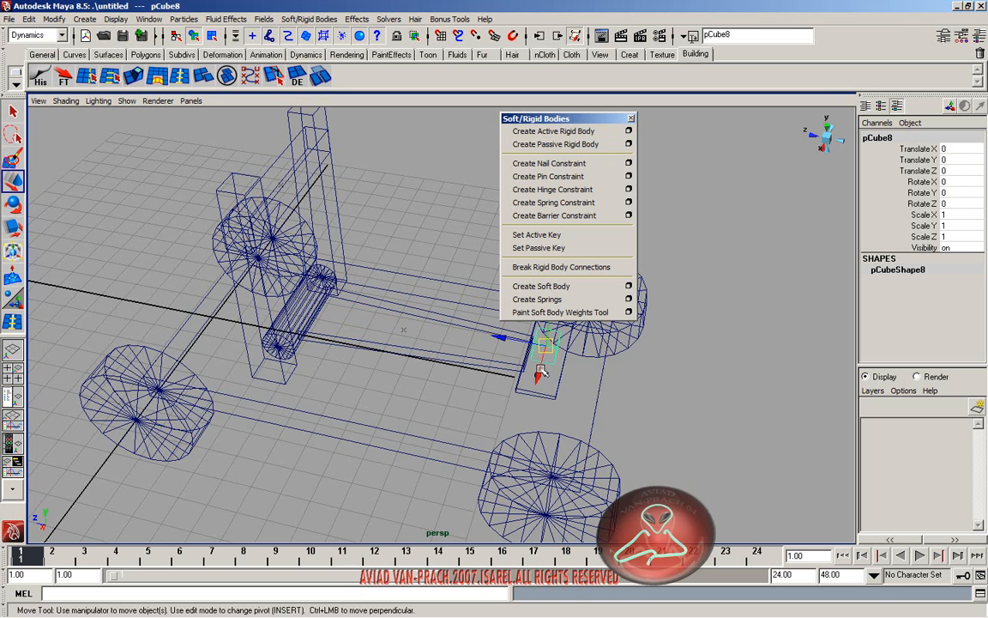
{"action": "left_click", "coordinate": [565, 145]}
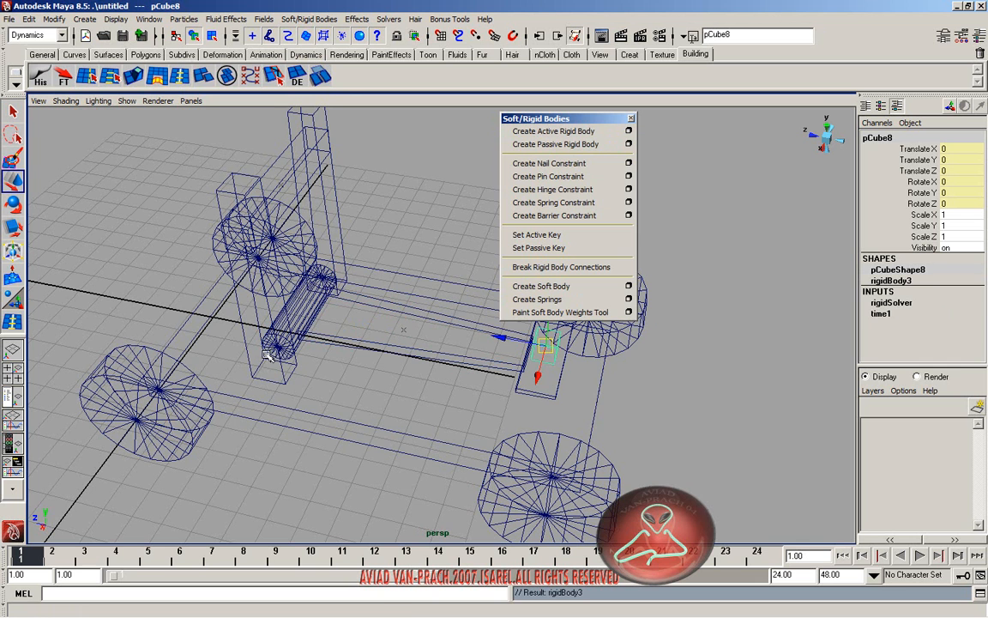
{"action": "left_click", "coordinate": [374, 435]}
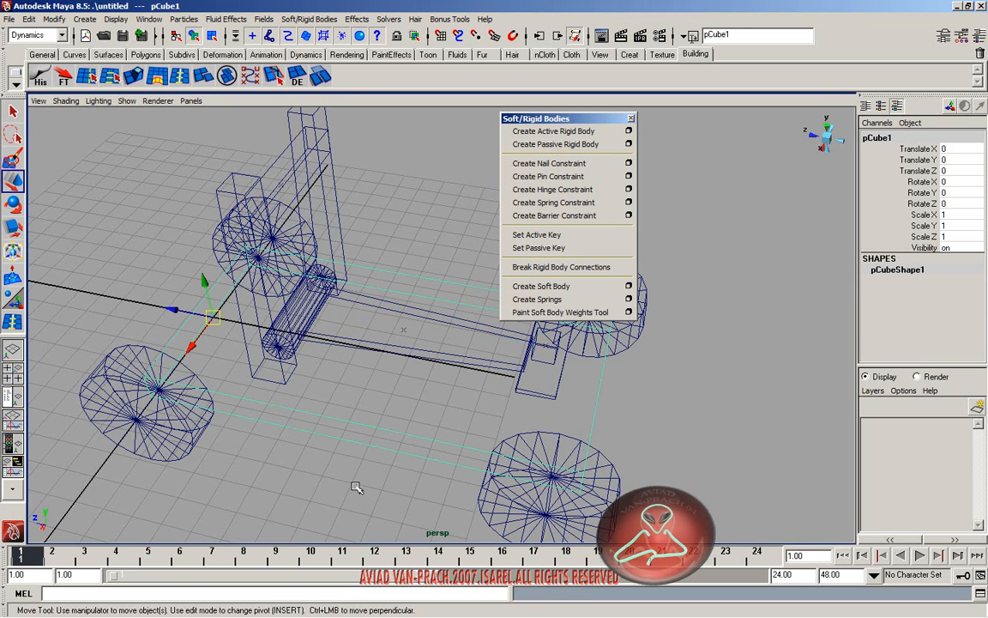
{"action": "left_click", "coordinate": [571, 146]}
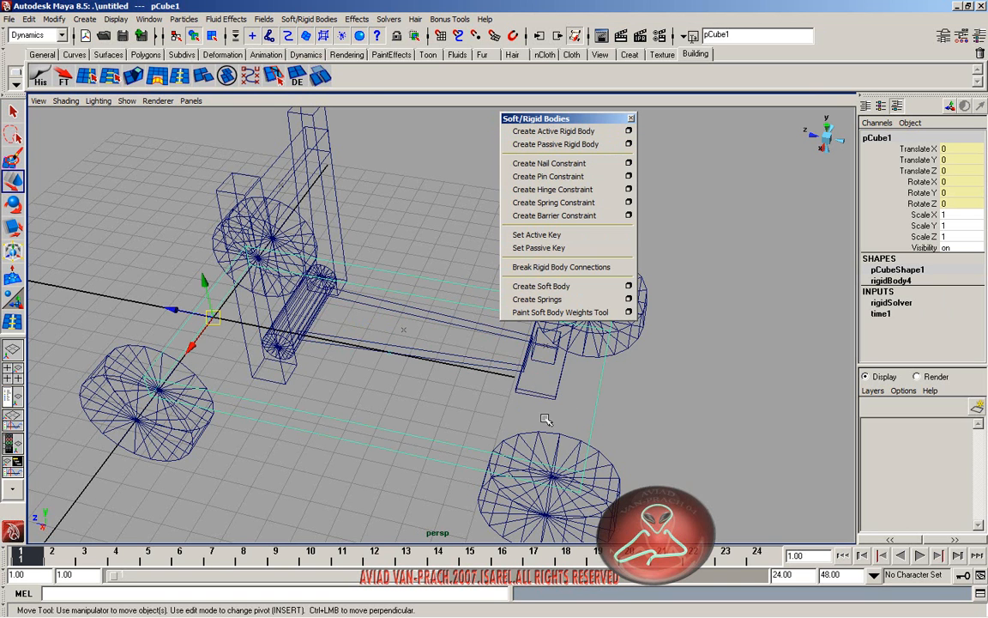
- Make the flat plate at the free end of the throwing arm an active rigid body
{"action": "left_click", "coordinate": [613, 414]}
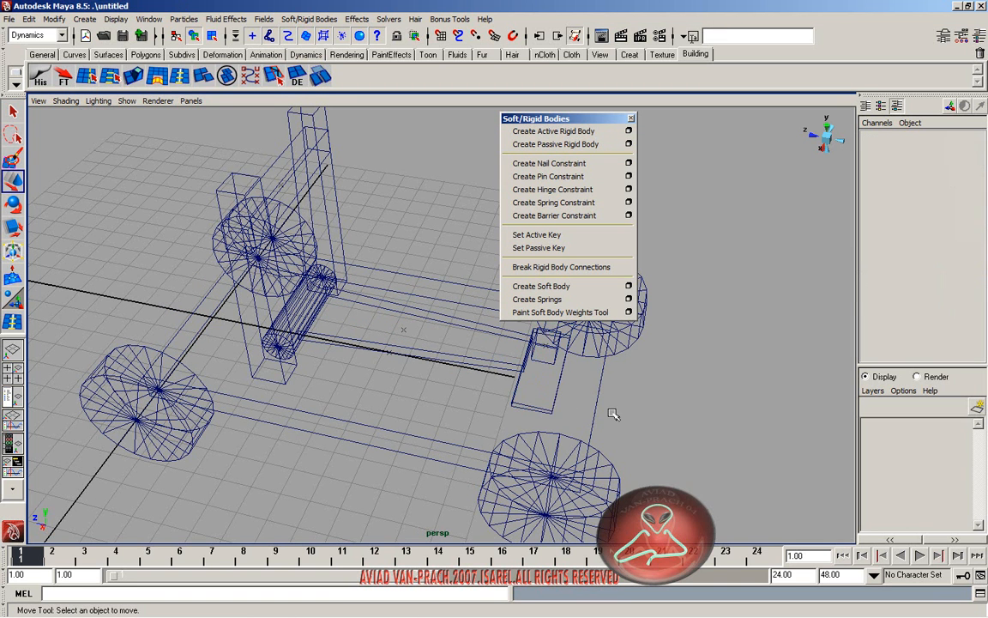
{"action": "left_click", "coordinate": [512, 409]}
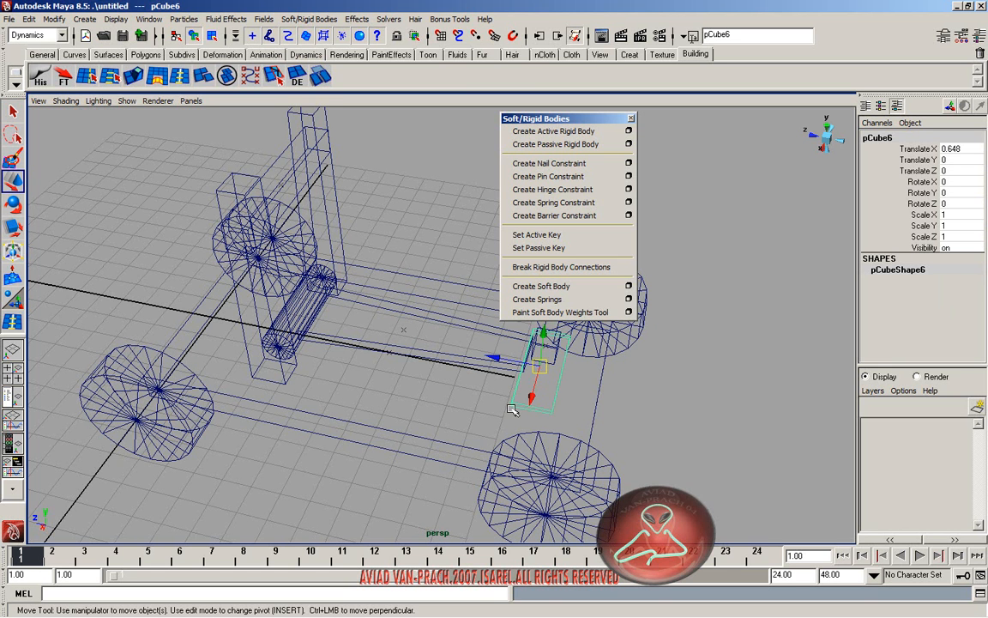
{"action": "left_click", "coordinate": [554, 132]}
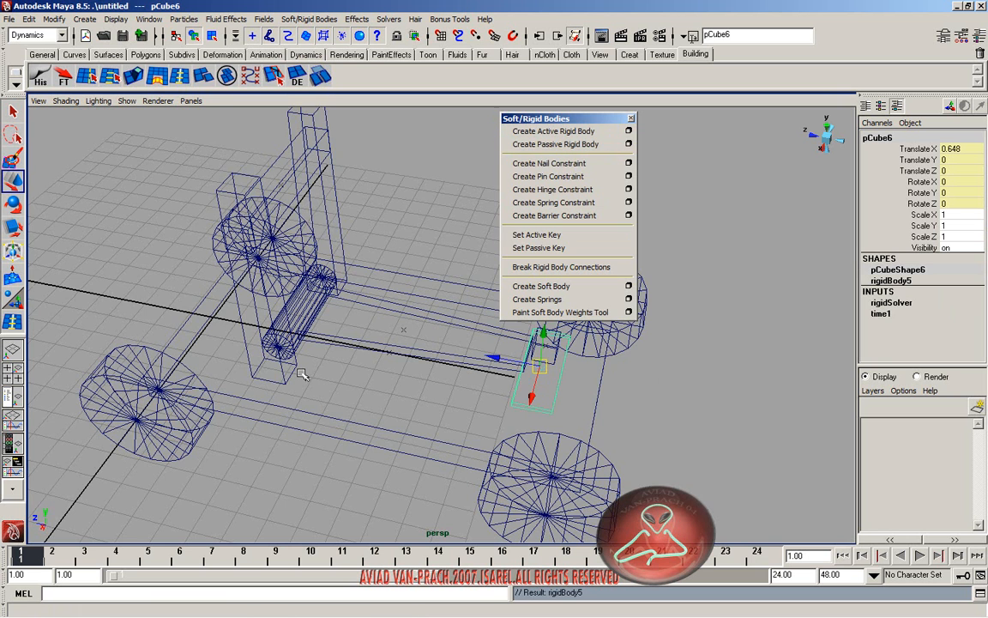
- Make the separate cube floating away from the catapult a passive rigid body and clear the selection
{"action": "scroll", "coordinate": [266, 333], "scroll_direction": "down", "scroll_amount": 3}
{"action": "scroll", "coordinate": [189, 258], "scroll_direction": "down", "scroll_amount": 3}
{"action": "left_click", "coordinate": [171, 178]}
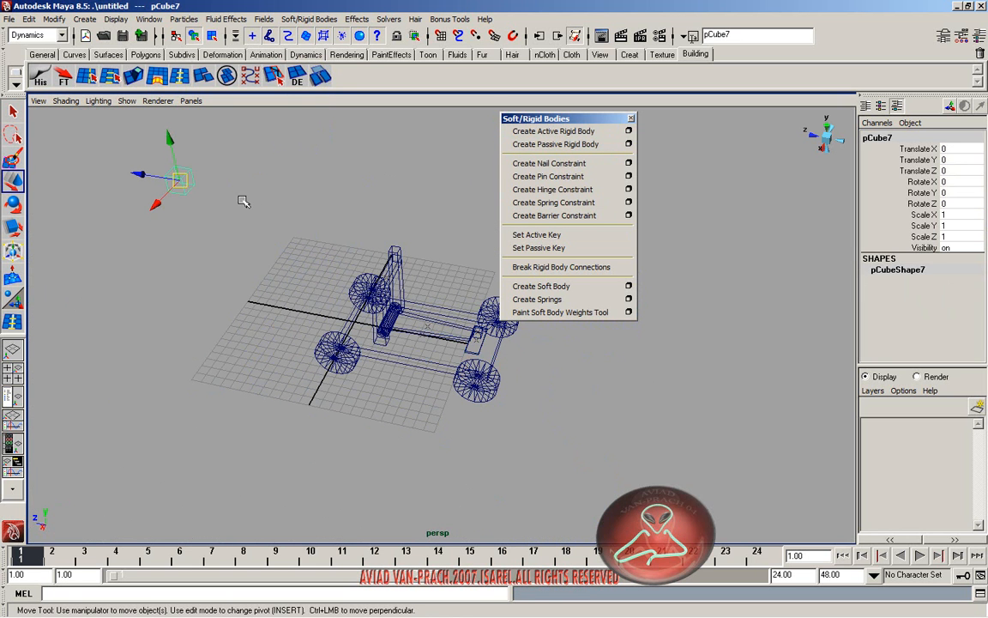
{"action": "left_click", "coordinate": [556, 144]}
{"action": "left_click", "coordinate": [283, 296]}
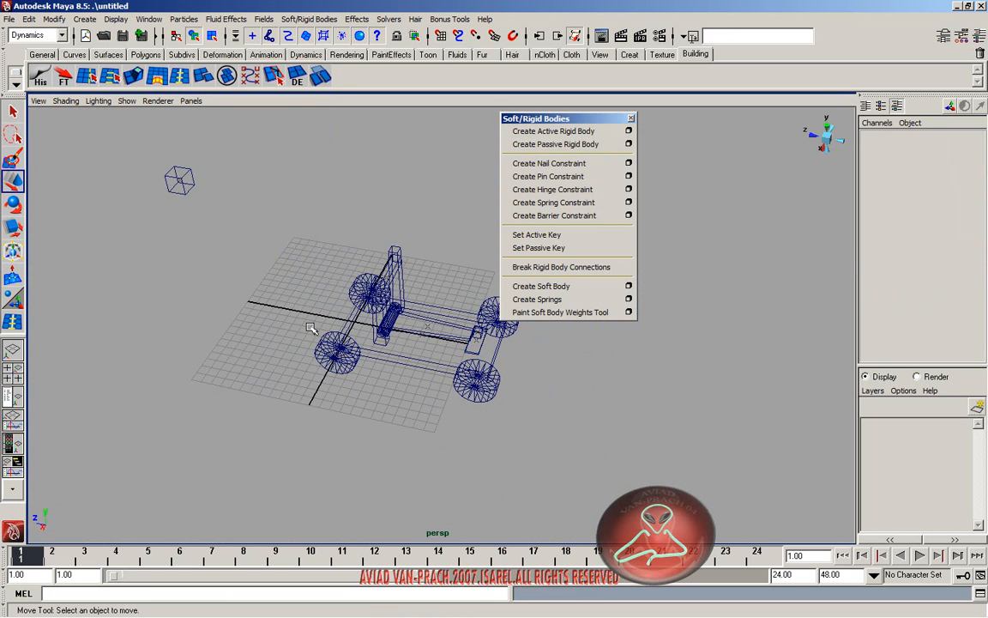
- Create a hinge constraint on the throwing arm and move the floating command list clear of the model
{"action": "scroll", "coordinate": [327, 337], "scroll_direction": "up", "scroll_amount": 3}
{"action": "left_click_drag", "start_coordinate": [327, 337], "coordinate": [342, 313], "text": "alt"}
{"action": "middle_click_drag", "start_coordinate": [342, 313], "coordinate": [374, 351], "text": "alt"}
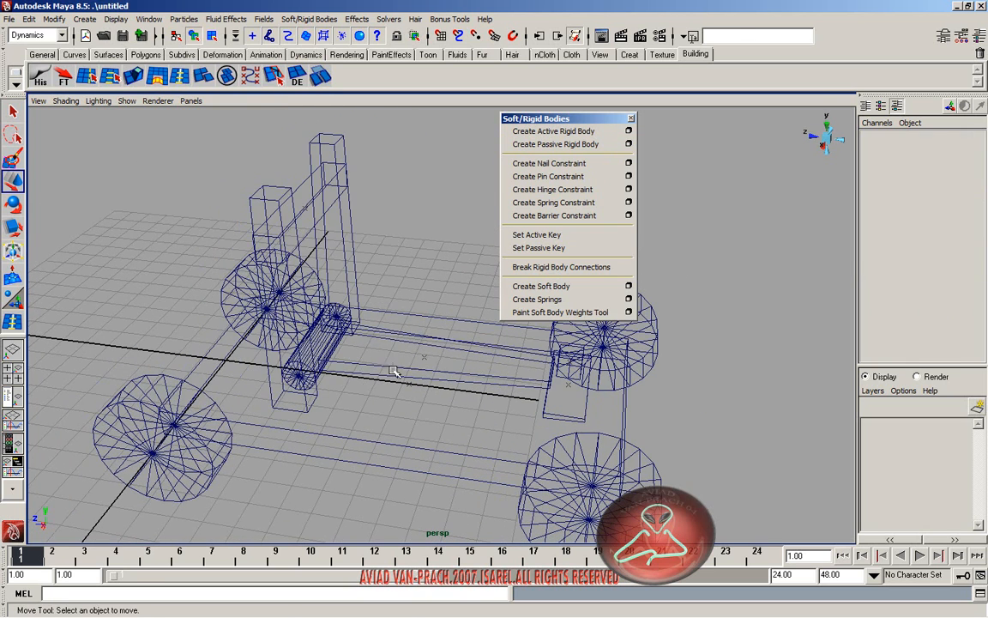
{"action": "left_click", "coordinate": [399, 370]}
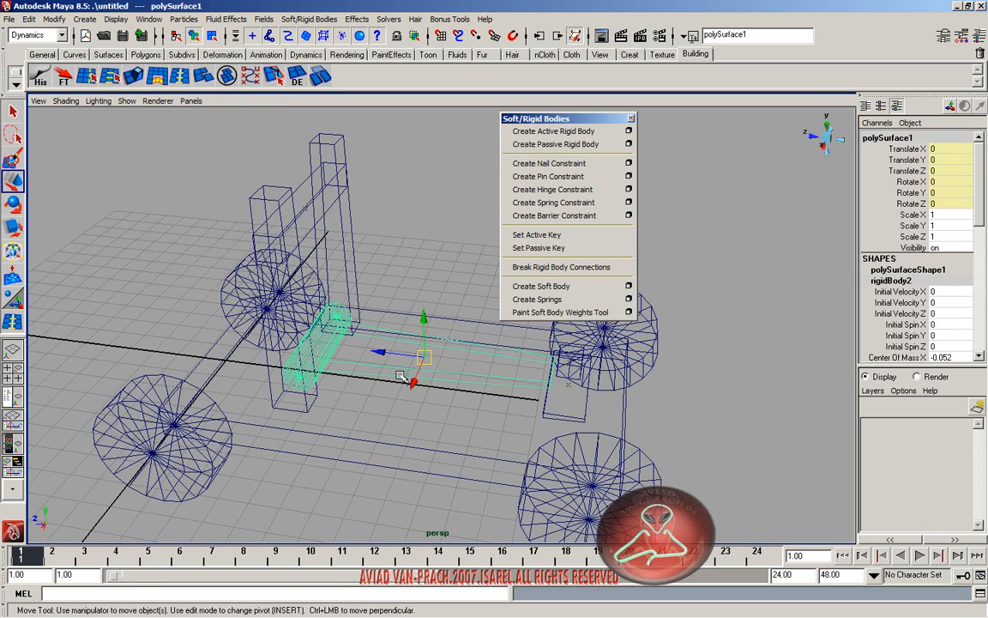
{"action": "left_click", "coordinate": [550, 189]}
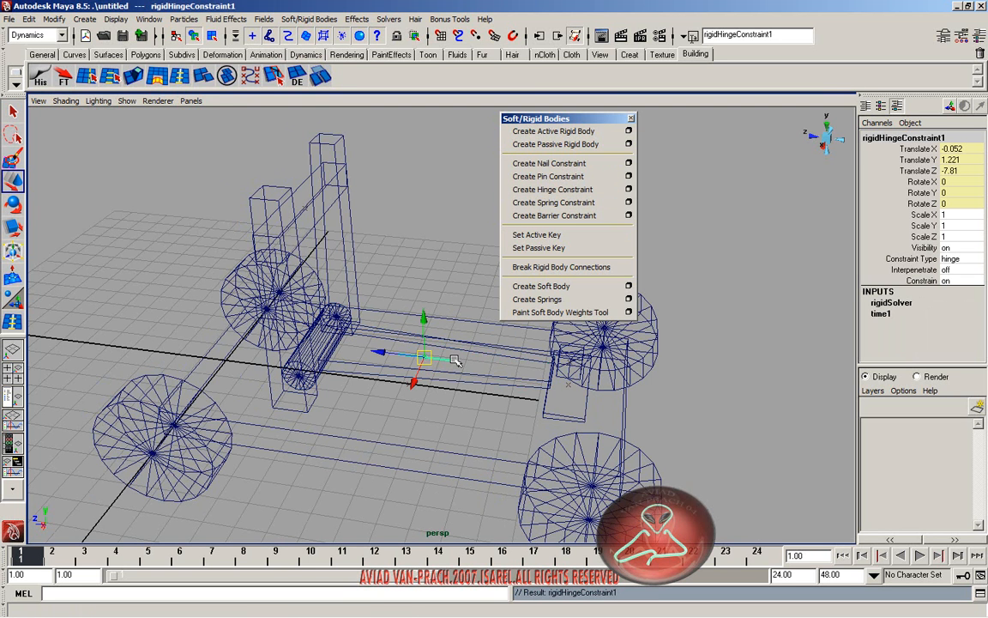
{"action": "left_click_drag", "start_coordinate": [517, 118], "coordinate": [705, 39]}
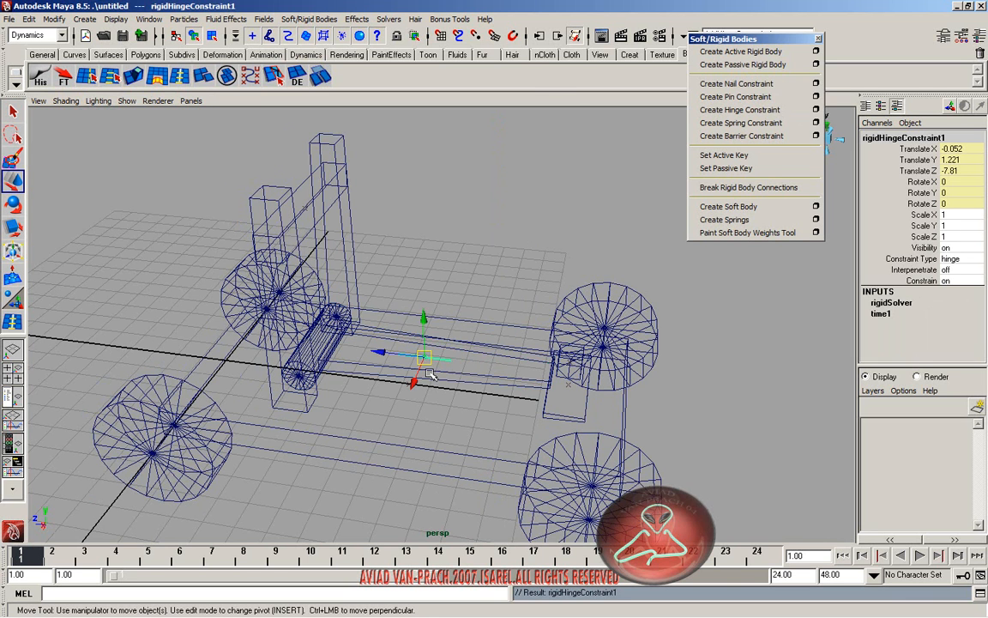
- Rotate the hinge constraint to 90 degrees in Rotate Y so it runs parallel to the arm's axle
{"action": "left_click", "coordinate": [453, 362]}
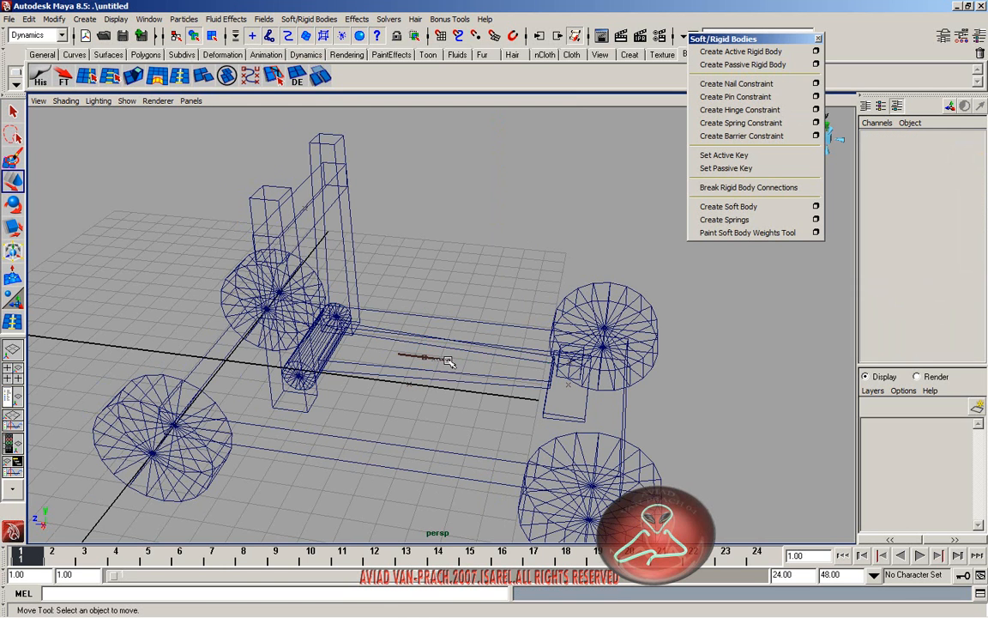
{"action": "left_click", "coordinate": [435, 360]}
{"action": "key", "text": "e"}
{"action": "left_click_drag", "start_coordinate": [461, 392], "coordinate": [440, 392]}
{"action": "left_click", "coordinate": [959, 193]}
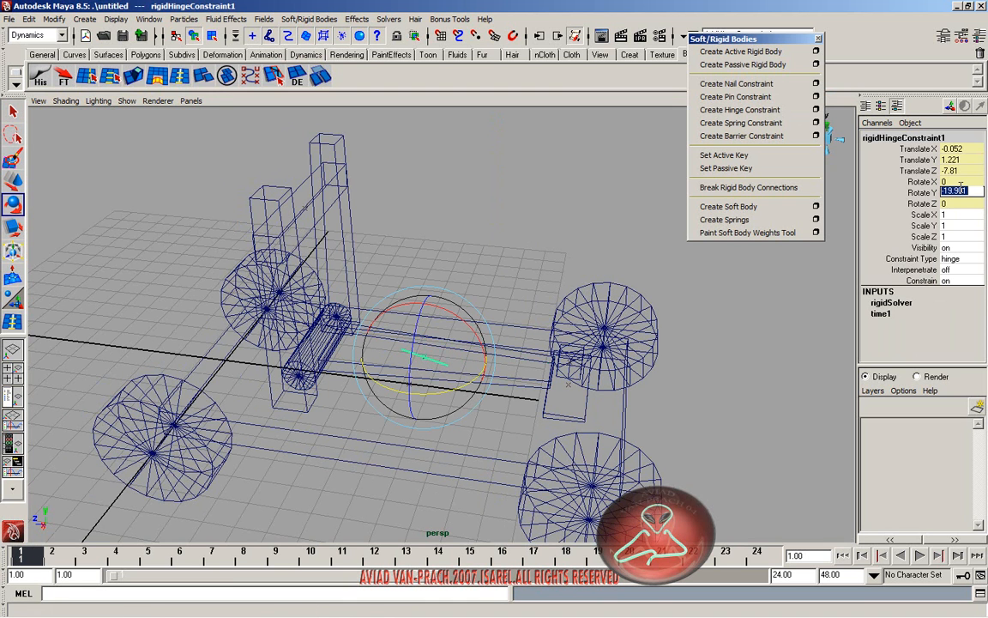
{"action": "type", "text": "90"}
{"action": "key", "text": "Return"}
{"action": "key", "text": "q"}
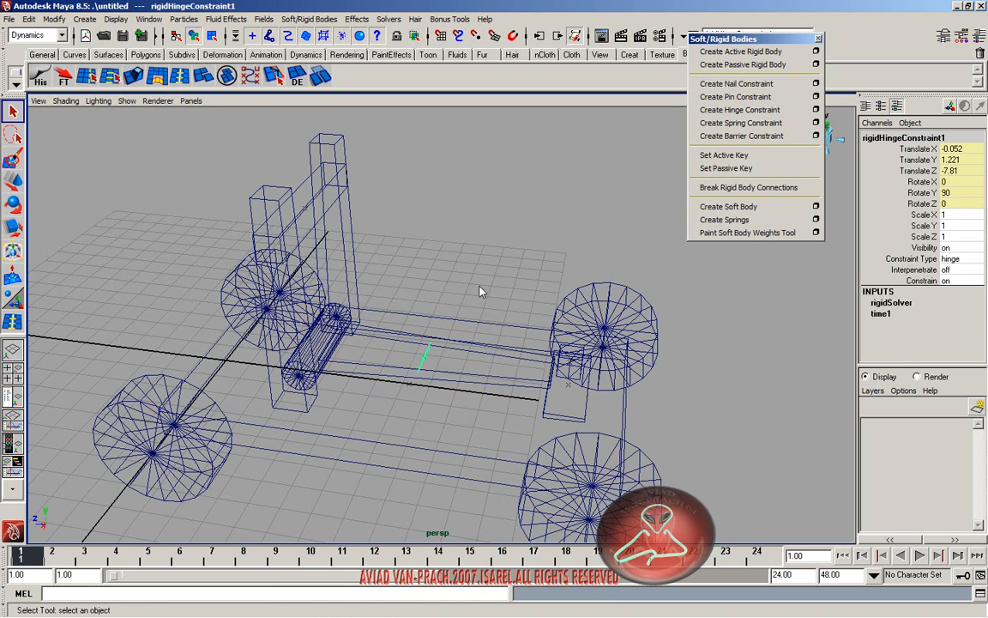
- In the side view, move the hinge constraint along Z to the axle cylinder's centre, about -3.826
{"action": "key", "text": "space"}
{"action": "key", "text": "space"}
{"action": "key", "text": "space"}
{"action": "key", "text": "space"}
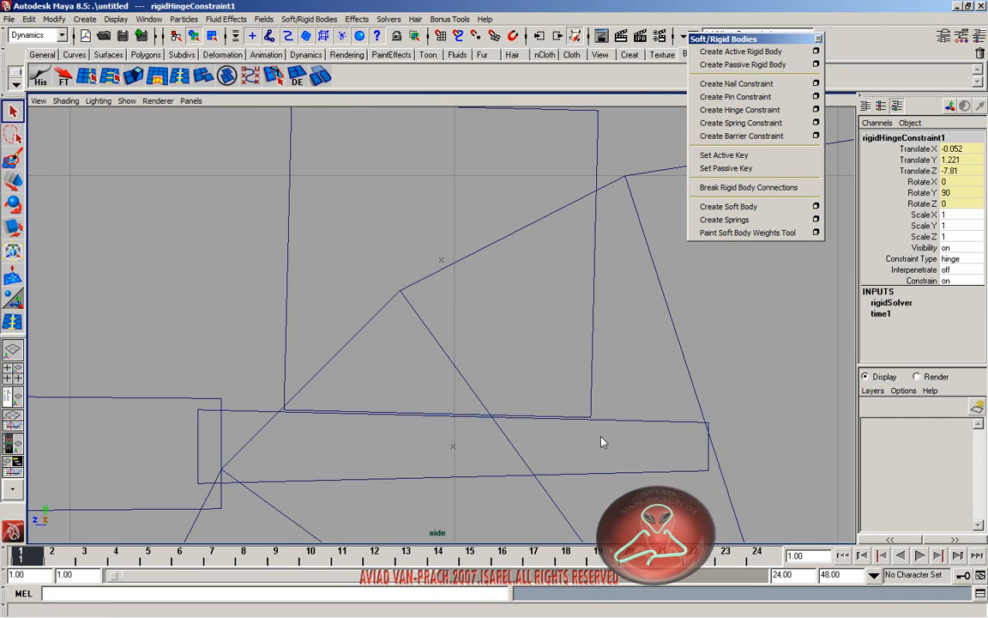
{"action": "right_click_drag", "start_coordinate": [602, 437], "coordinate": [371, 395], "text": "alt"}
{"action": "middle_click_drag", "start_coordinate": [300, 385], "coordinate": [479, 290], "text": "alt"}
{"action": "scroll", "coordinate": [551, 442], "scroll_direction": "up", "scroll_amount": 5}
{"action": "key", "text": "w"}
{"action": "left_click_drag", "start_coordinate": [602, 359], "coordinate": [328, 316]}
- Refine the hinge constraint's position at the axle centre with curve snapping, ending at Translate Z -3.828
{"action": "scroll", "coordinate": [349, 353], "scroll_direction": "up", "scroll_amount": 5}
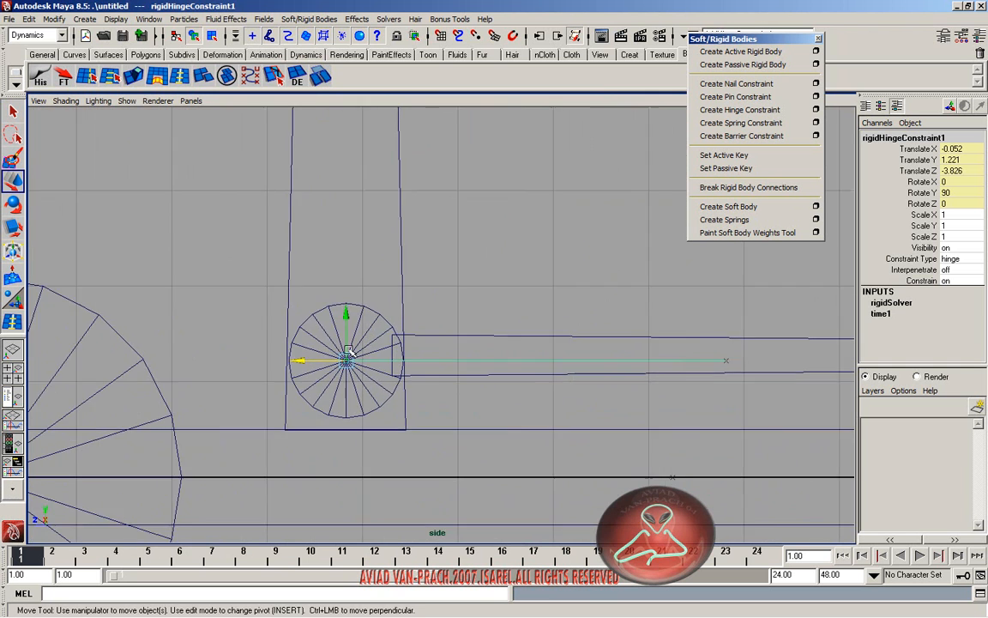
{"action": "middle_click_drag", "start_coordinate": [347, 354], "coordinate": [463, 320], "text": "alt"}
{"action": "scroll", "coordinate": [453, 328], "scroll_direction": "up", "scroll_amount": 5}
{"action": "scroll", "coordinate": [448, 331], "scroll_direction": "up", "scroll_amount": 2}
{"action": "key", "text": "c"}
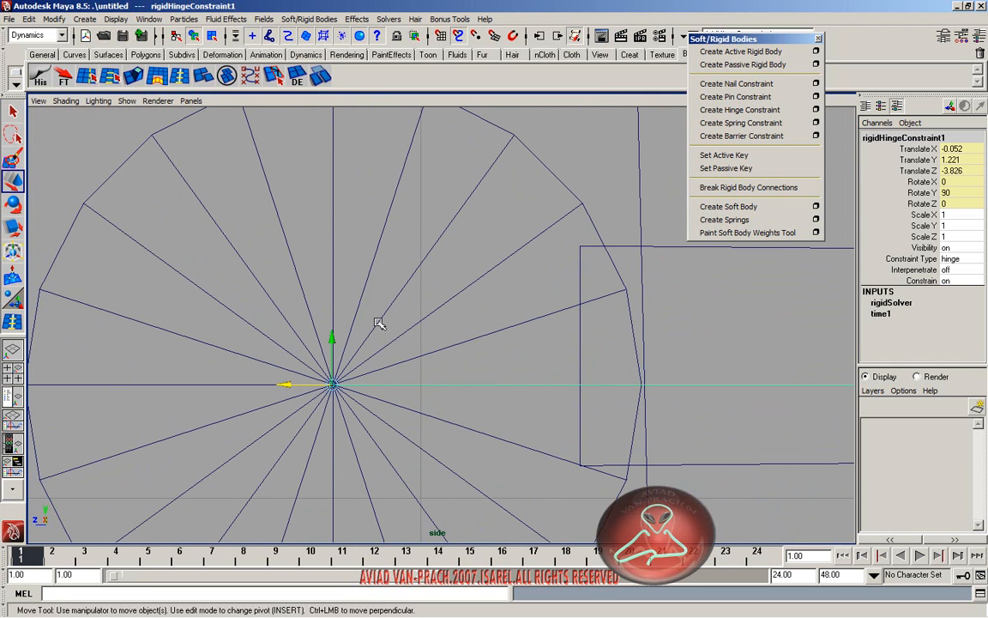
{"action": "middle_click_drag", "start_coordinate": [377, 322], "coordinate": [331, 375]}
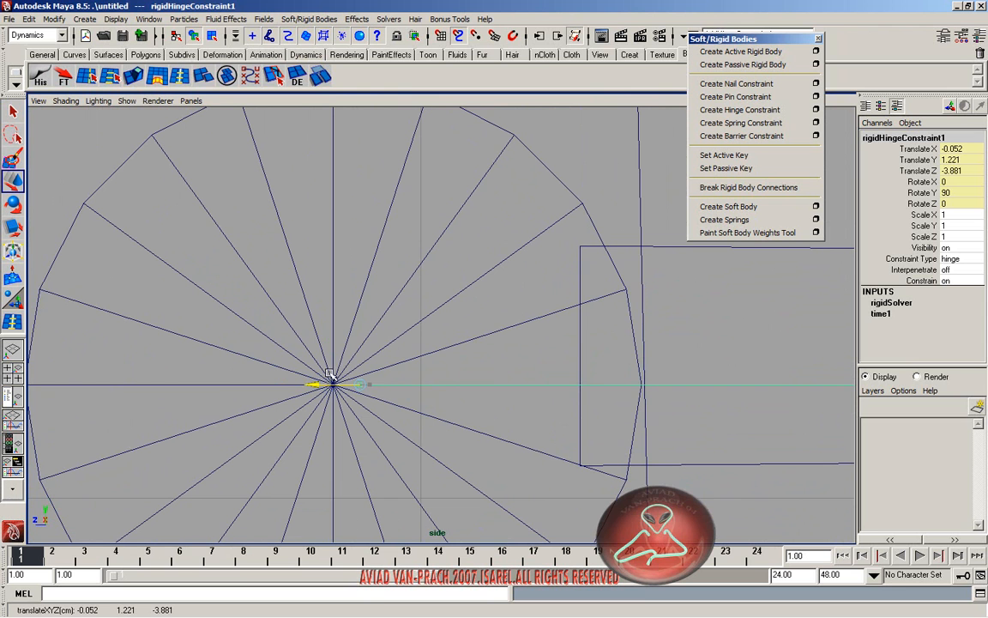
{"action": "key", "text": "c"}
{"action": "middle_click_drag", "start_coordinate": [385, 310], "coordinate": [350, 342]}
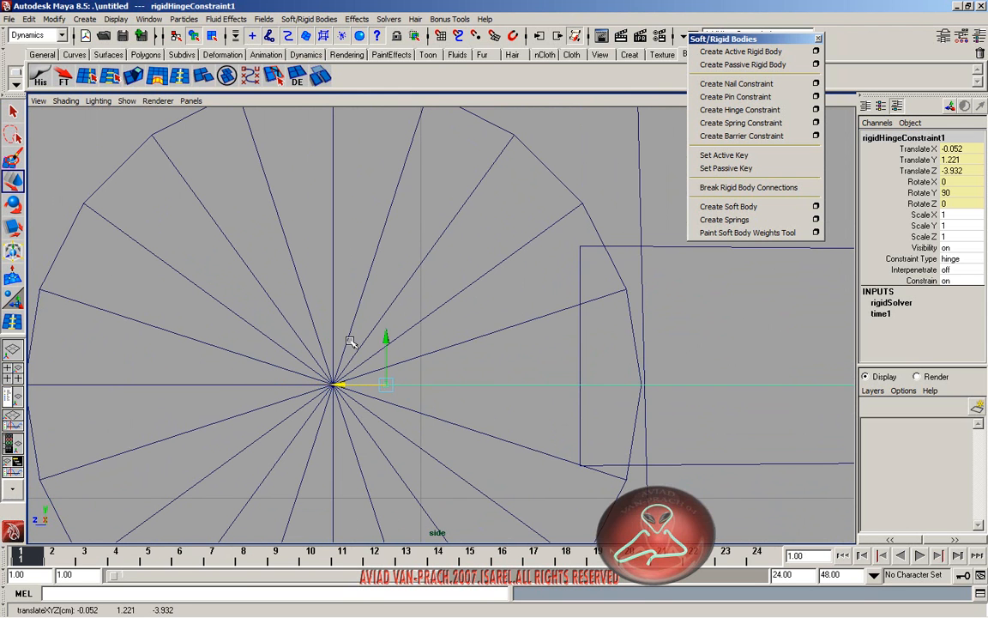
{"action": "key", "text": "c"}
{"action": "middle_click_drag", "start_coordinate": [407, 326], "coordinate": [411, 326]}
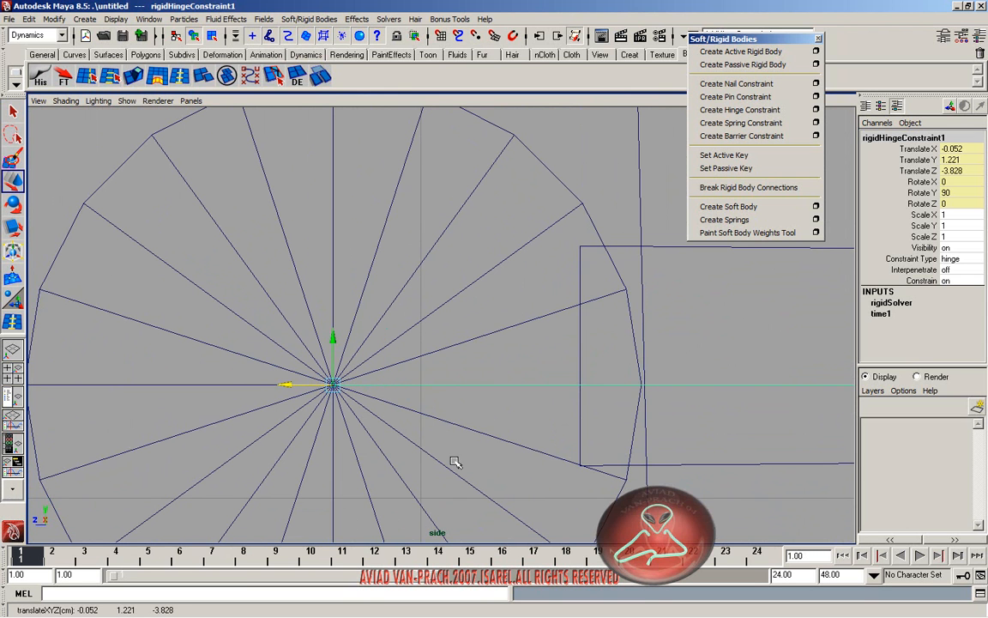
{"action": "key", "text": "q"}
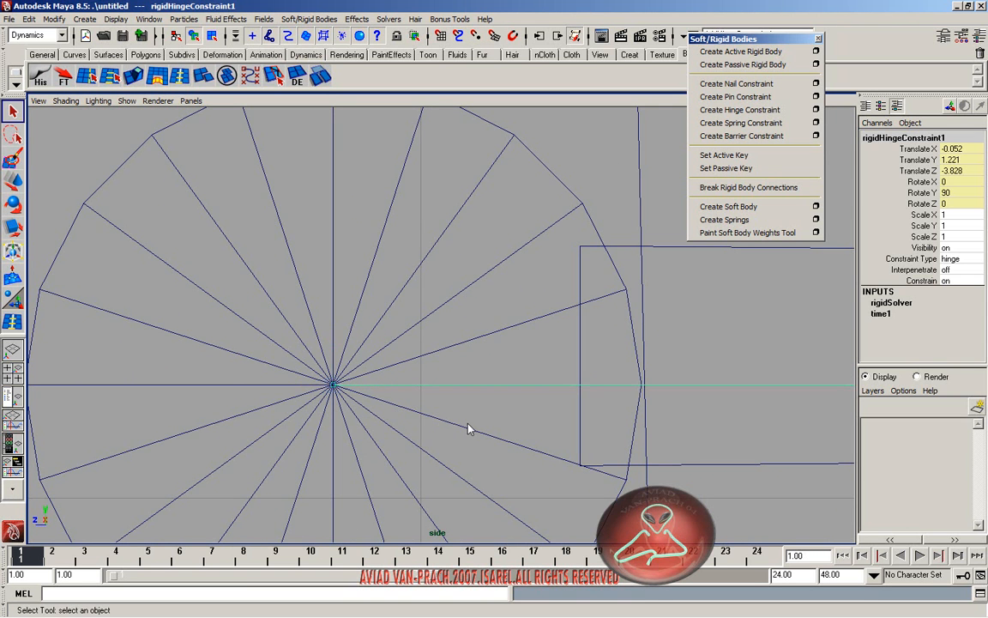
- Check the hinge constraint's alignment with the axle in the four-view layout, centring the top view on it
{"action": "key", "text": "a"}
{"action": "key", "text": "space"}
{"action": "scroll", "coordinate": [247, 255], "scroll_direction": "down", "scroll_amount": 4}
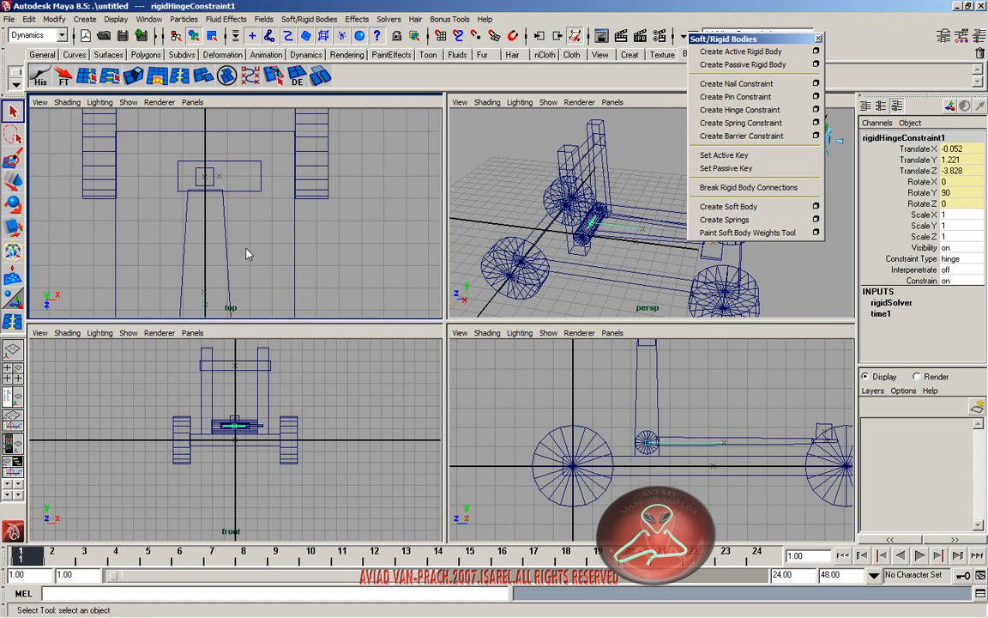
{"action": "middle_click_drag", "start_coordinate": [244, 256], "coordinate": [295, 163], "text": "alt"}
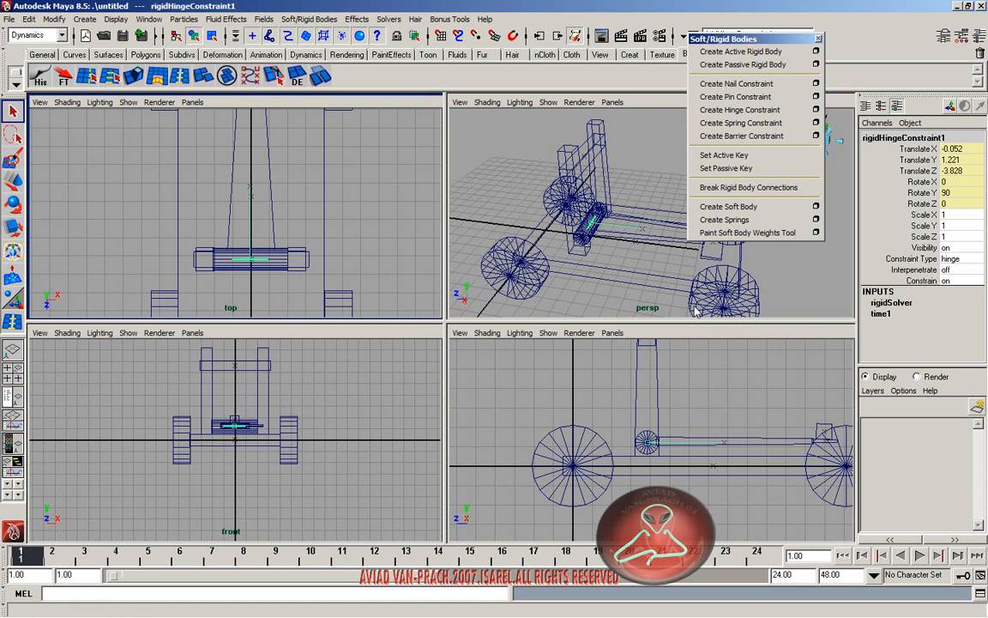
- Create a spring constraint between the distant cube behind the catapult and the throwing arm
{"action": "key", "text": "space"}
{"action": "left_click", "coordinate": [428, 384]}
{"action": "left_click_drag", "start_coordinate": [428, 384], "coordinate": [384, 430], "text": "alt"}
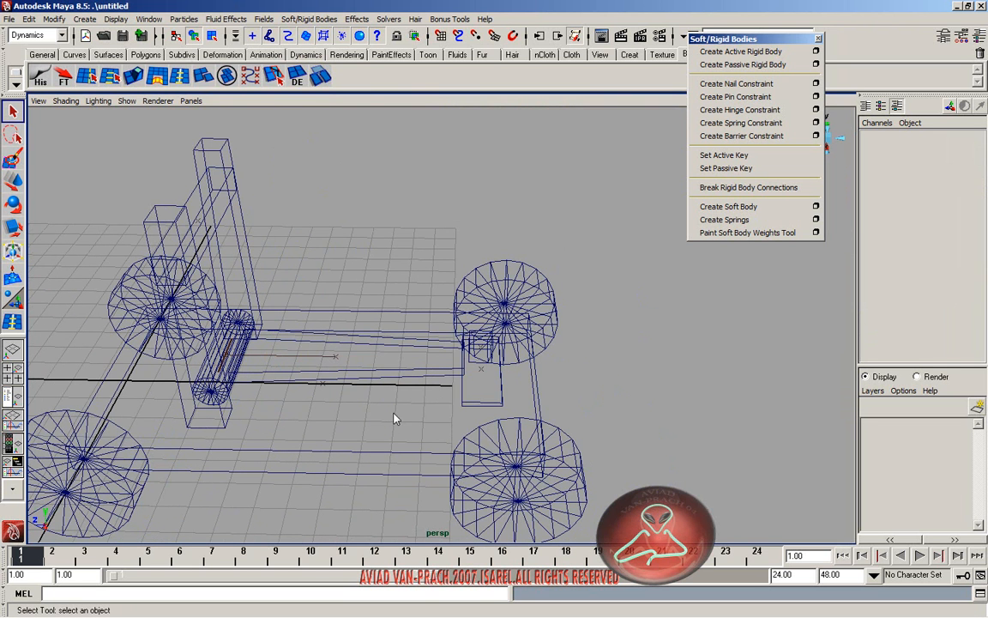
{"action": "left_click", "coordinate": [465, 402]}
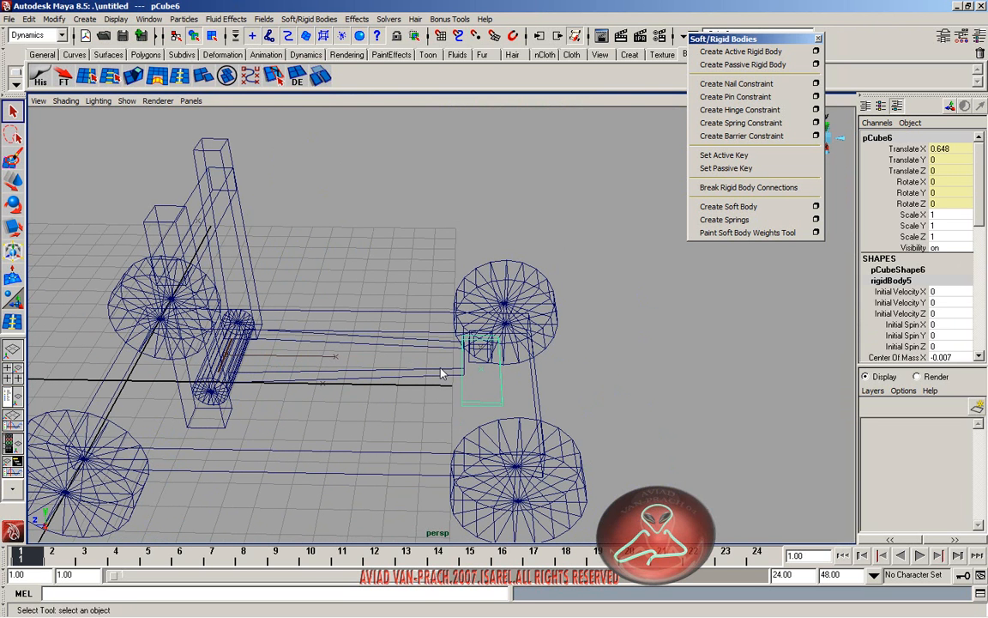
{"action": "left_click", "coordinate": [437, 406]}
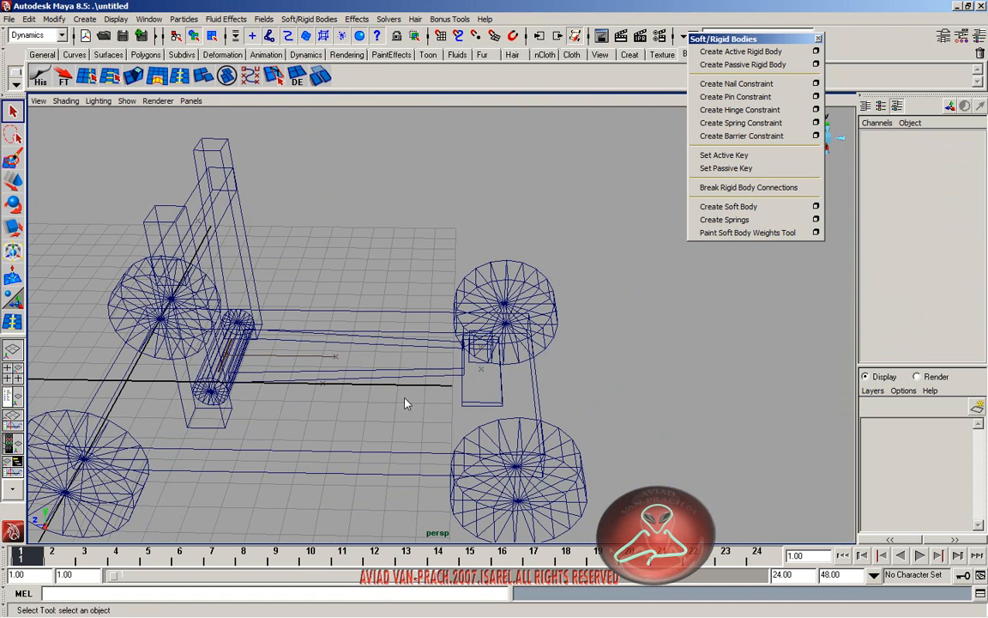
{"action": "middle_click_drag", "start_coordinate": [405, 398], "coordinate": [505, 397], "text": "alt"}
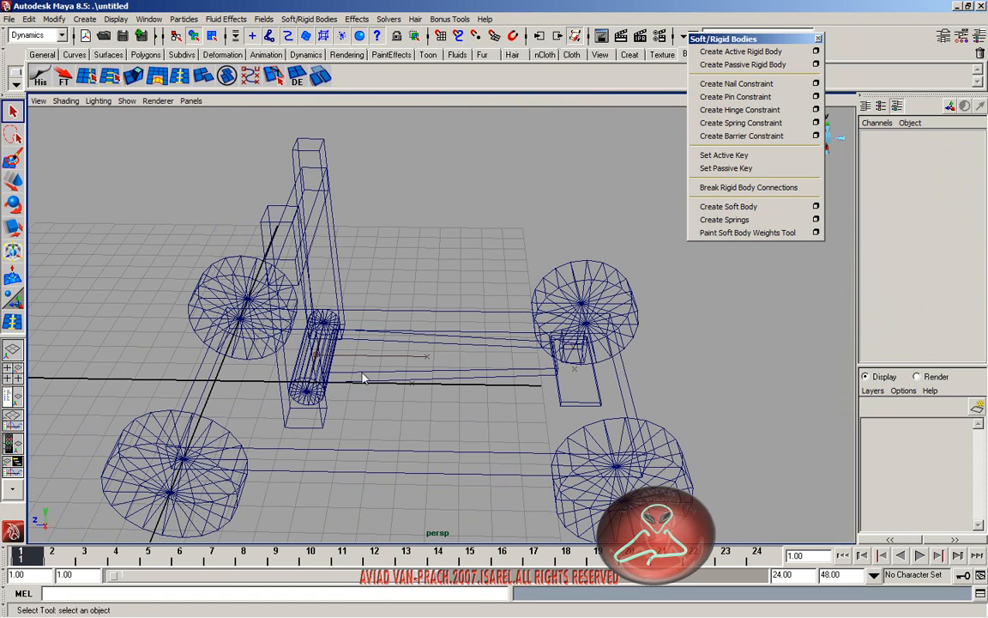
{"action": "scroll", "coordinate": [362, 377], "scroll_direction": "down", "scroll_amount": 4}
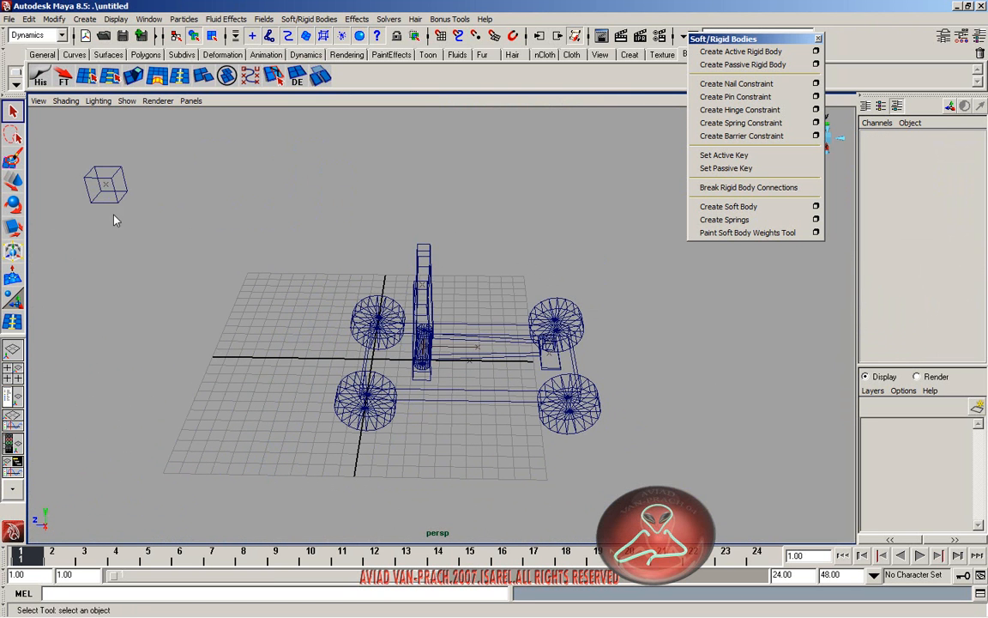
{"action": "left_click_drag", "start_coordinate": [144, 228], "coordinate": [145, 228]}
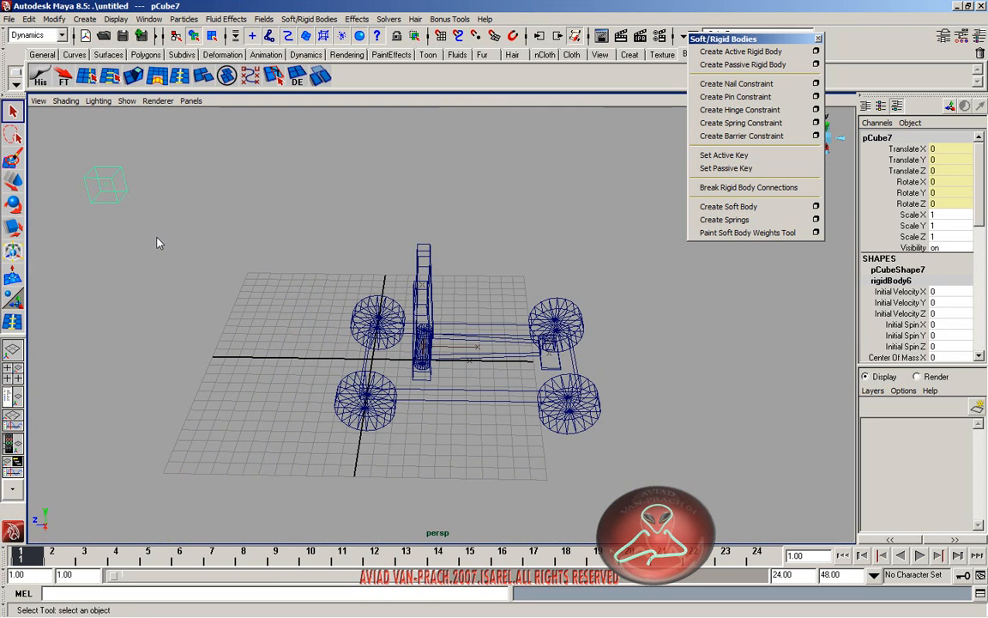
{"action": "left_click", "coordinate": [507, 357]}
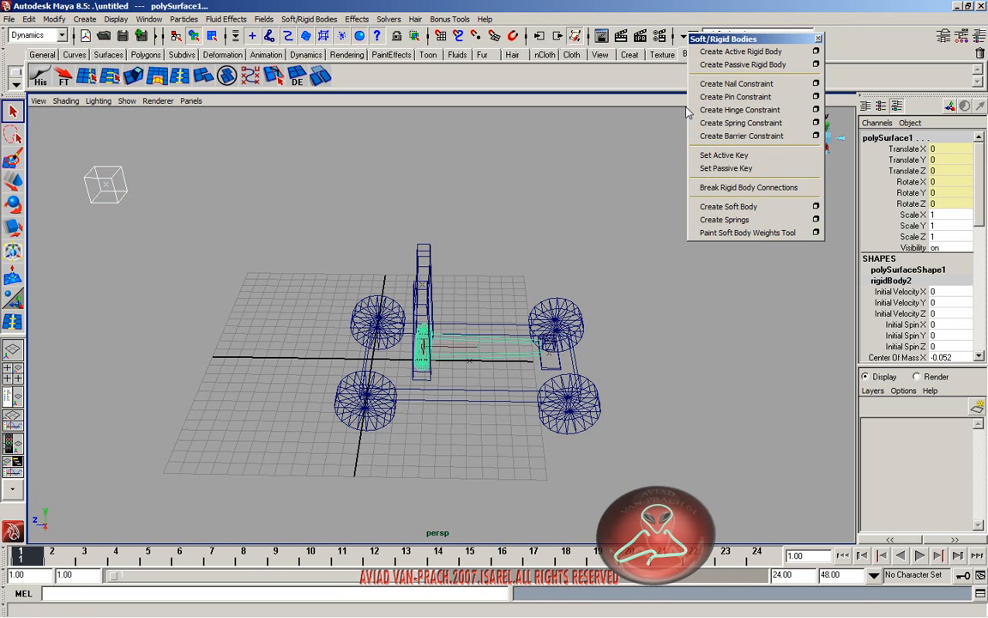
{"action": "left_click", "coordinate": [742, 123]}
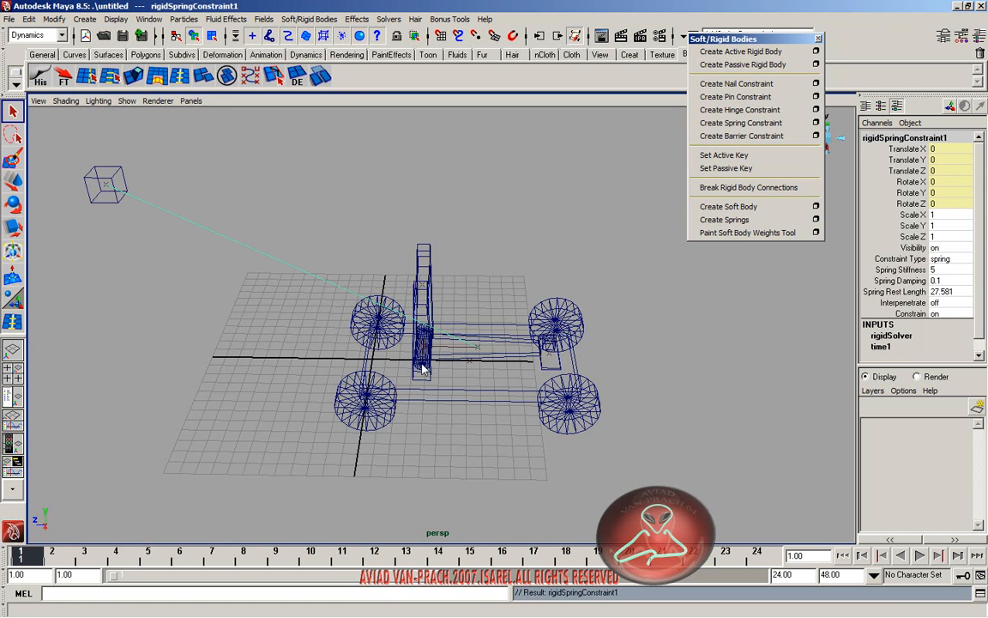
- Extend the timeline's playback range to end at frame 200
{"action": "left_click_drag", "start_coordinate": [422, 369], "coordinate": [413, 361], "text": "alt"}
{"action": "left_click", "coordinate": [462, 451]}
{"action": "middle_click_drag", "start_coordinate": [448, 434], "coordinate": [438, 411], "text": "alt"}
{"action": "left_click_drag", "start_coordinate": [439, 411], "coordinate": [382, 388], "text": "alt"}
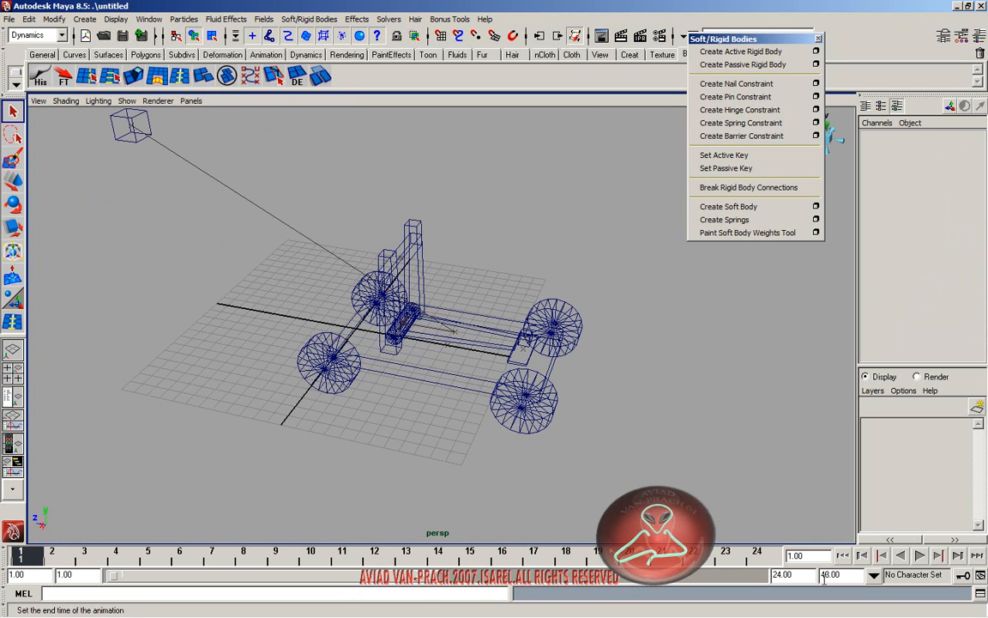
{"action": "double_click", "coordinate": [805, 575]}
{"action": "type", "text": "200"}
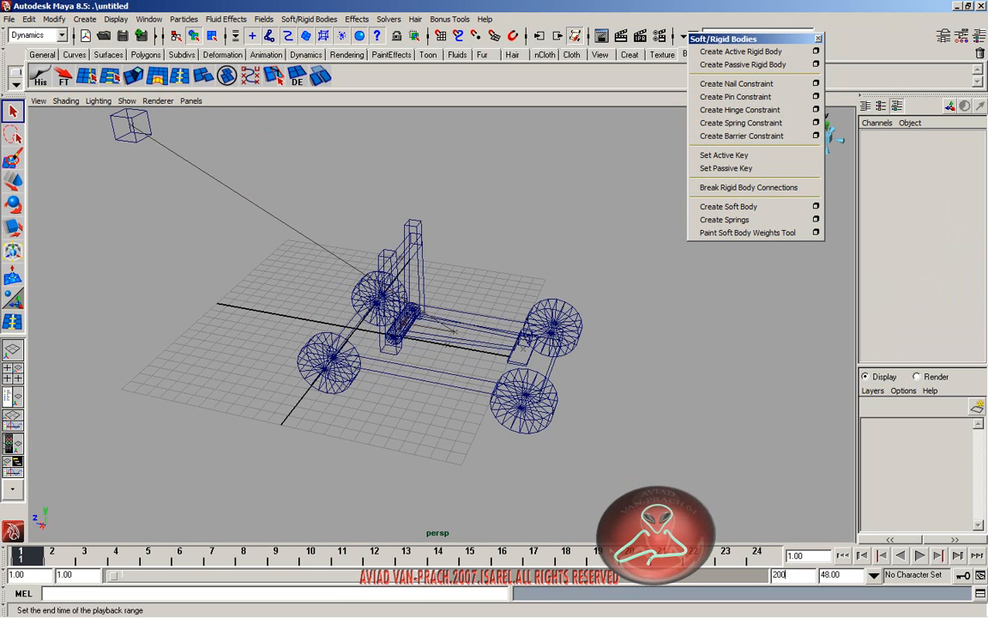
{"action": "key", "text": "Return"}
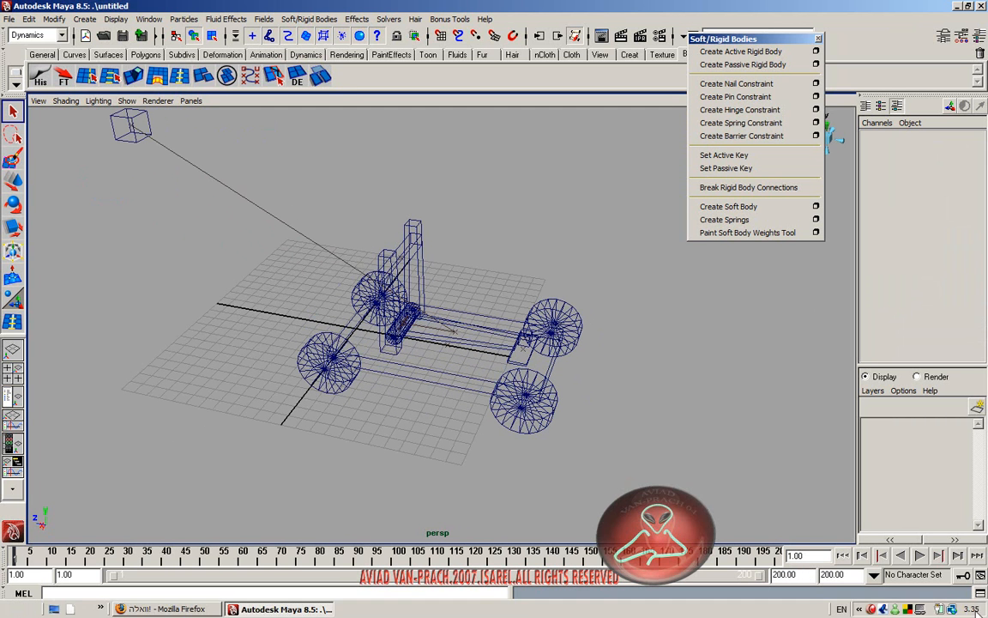
- In the side view, add a gravity field that affects both the throwing arm and the projectile cube at its end
{"action": "key", "text": "space"}
{"action": "key", "text": "space"}
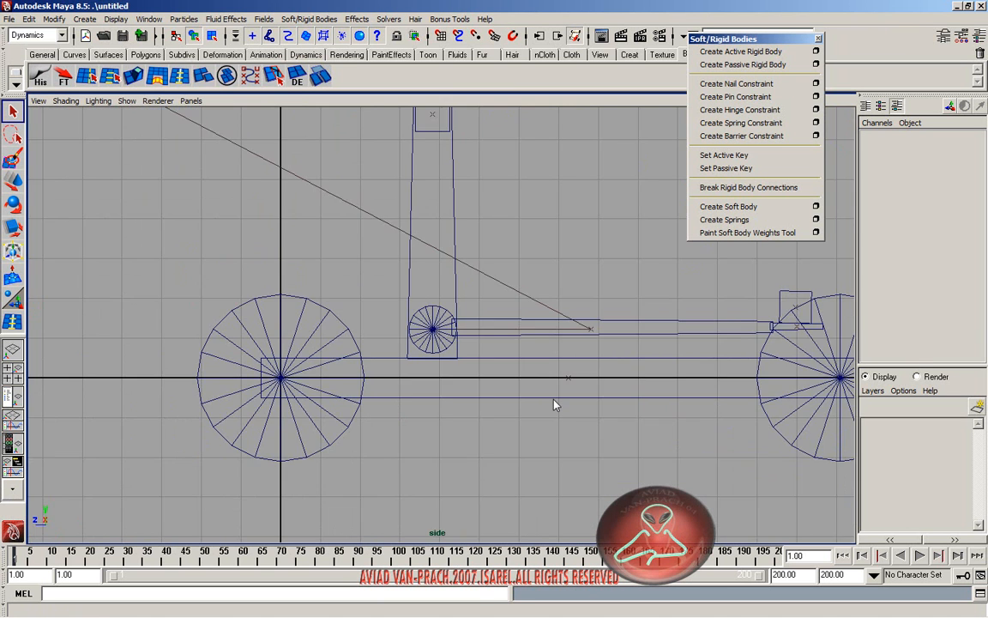
{"action": "scroll", "coordinate": [553, 403], "scroll_direction": "down", "scroll_amount": 1}
{"action": "middle_click_drag", "start_coordinate": [549, 401], "coordinate": [386, 370], "text": "alt"}
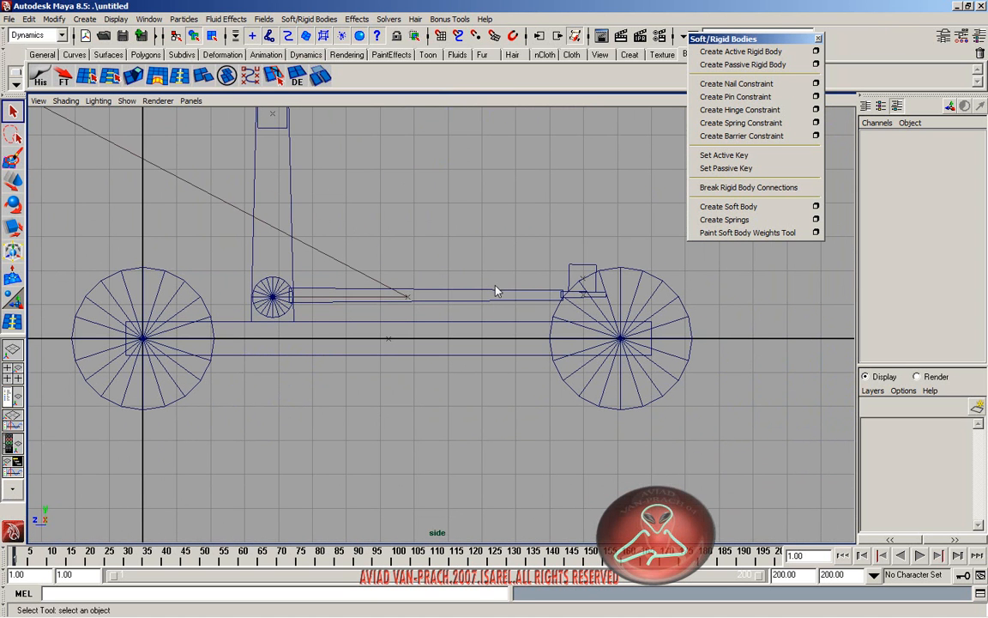
{"action": "left_click", "coordinate": [496, 293]}
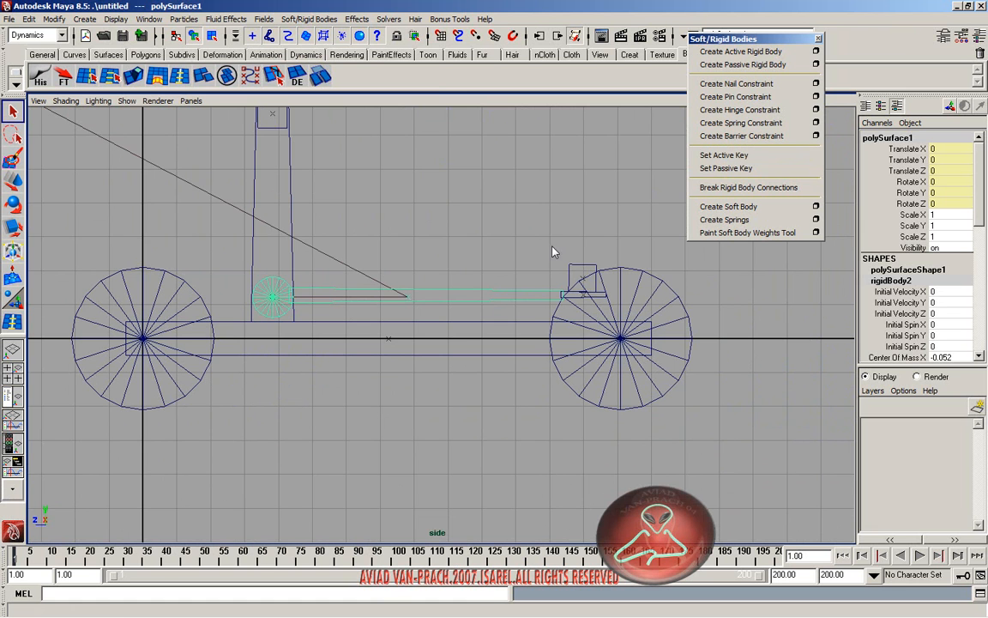
{"action": "left_click", "coordinate": [557, 274]}
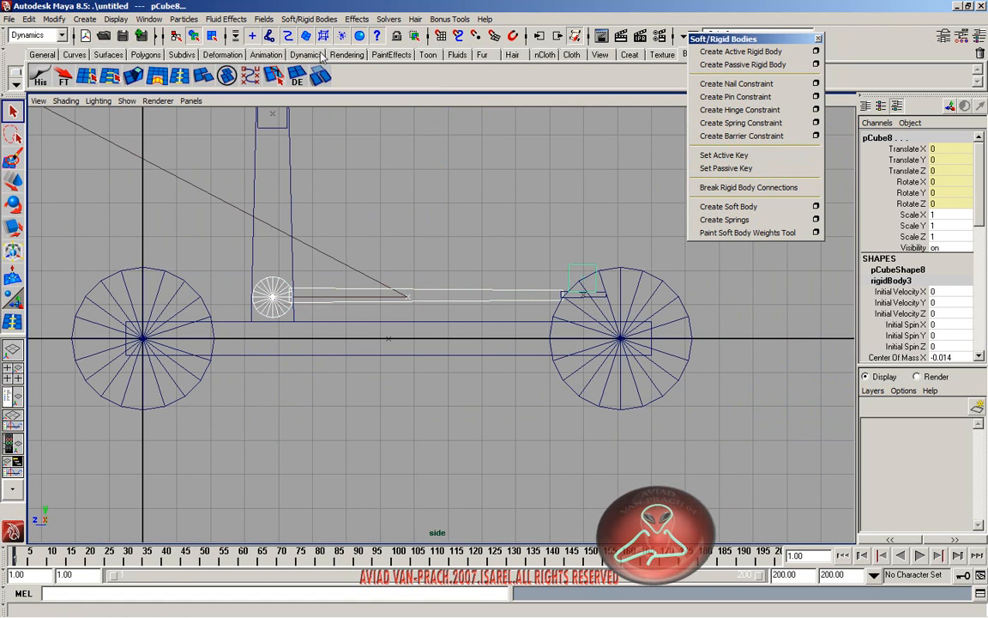
{"action": "left_click", "coordinate": [263, 19]}
{"action": "left_click", "coordinate": [276, 63]}
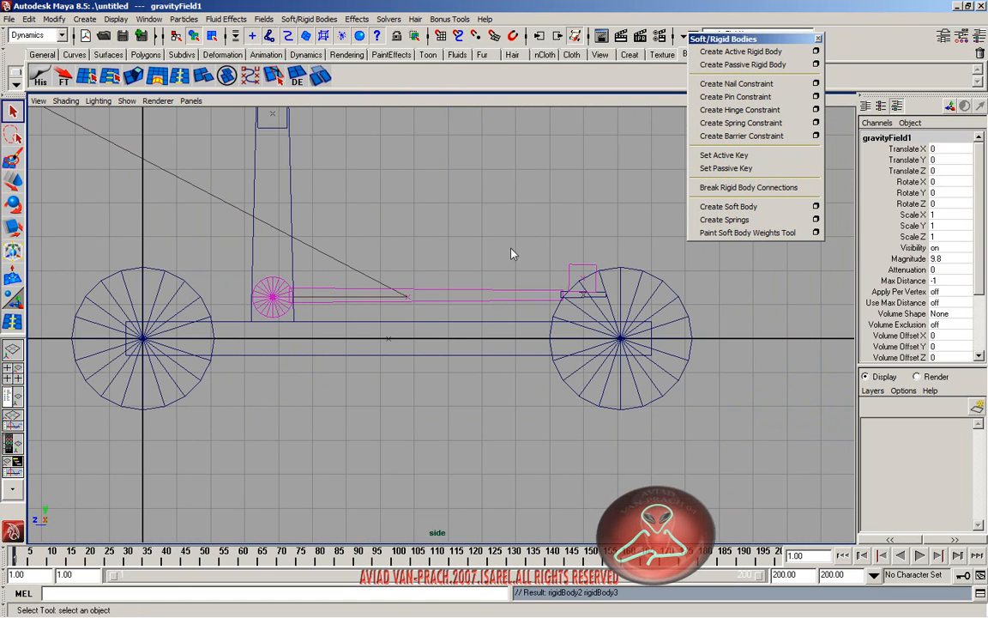
{"action": "left_click", "coordinate": [668, 441]}
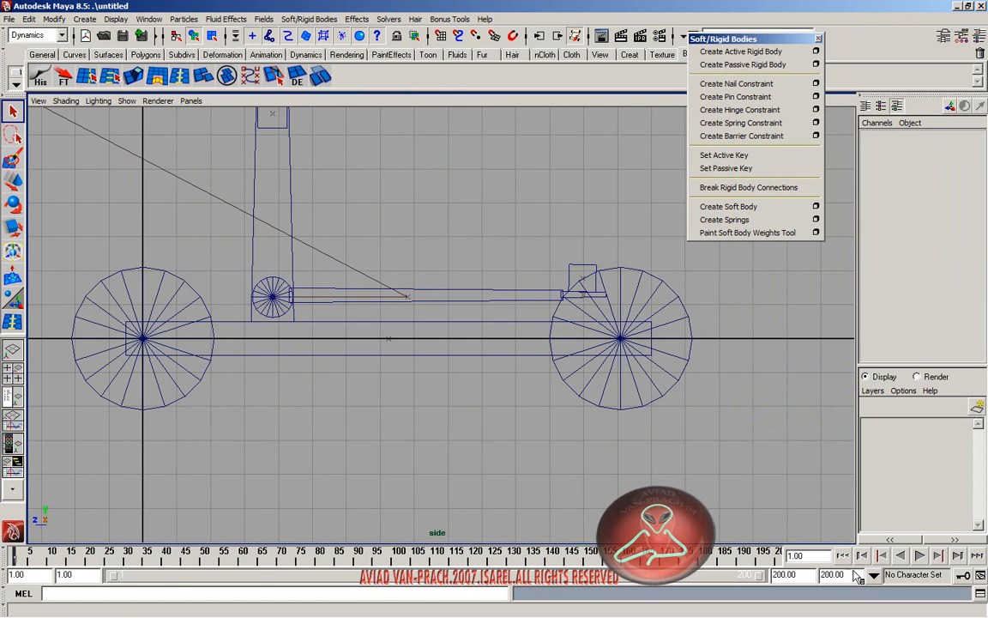
- Play the simulation twice to check how the arm and projectile cube react to gravity, returning to the first frame
{"action": "left_click", "coordinate": [919, 556]}
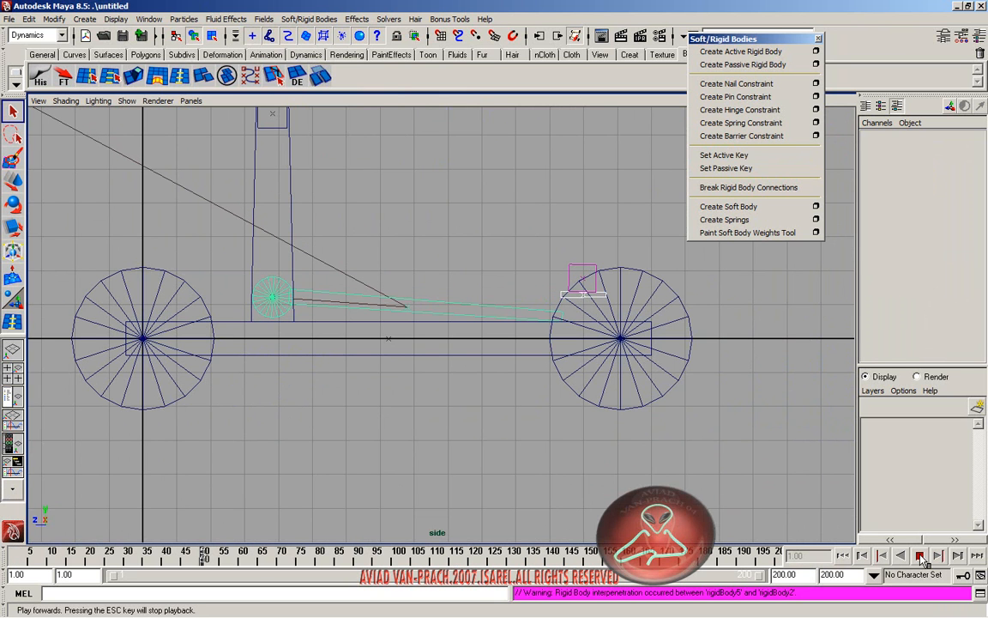
{"action": "left_click", "coordinate": [920, 556]}
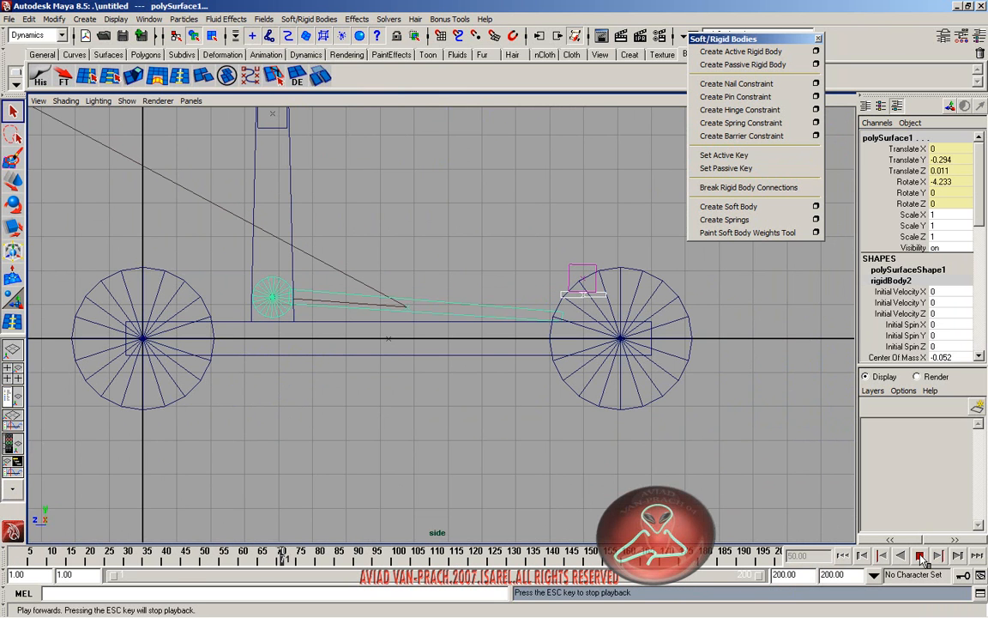
{"action": "left_click", "coordinate": [846, 556]}
{"action": "left_click", "coordinate": [920, 555]}
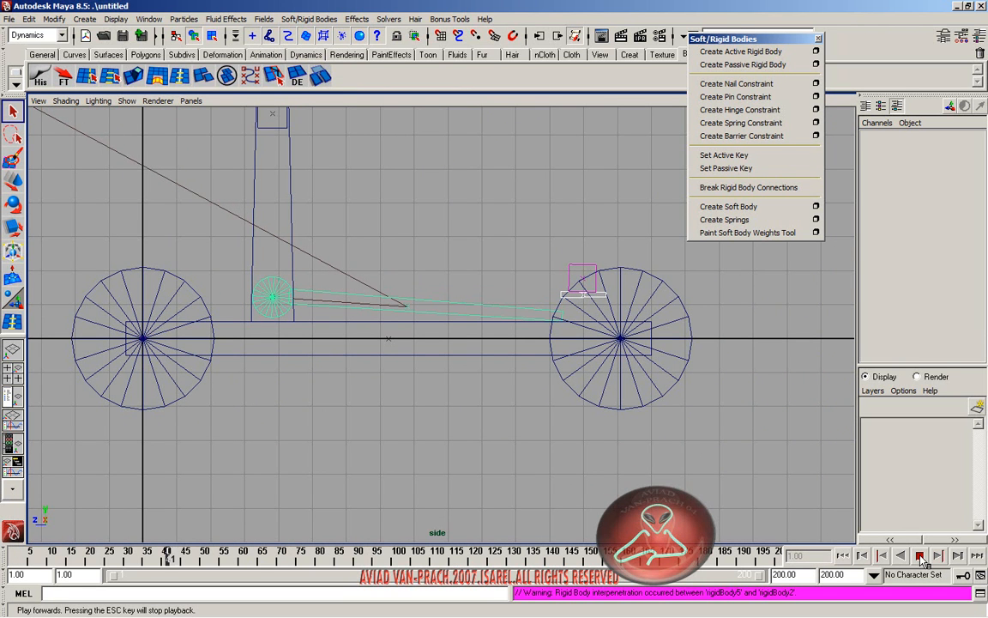
{"action": "left_click", "coordinate": [920, 556]}
{"action": "key", "text": "alt+shift+v"}
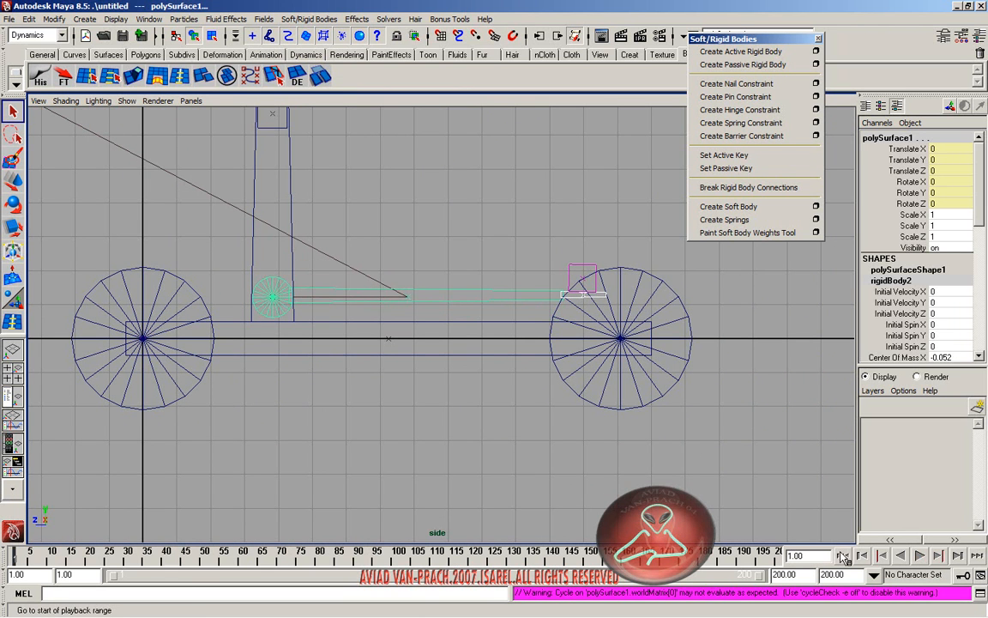
- Raise the projectile cube above the arm's end to a Translate Y of about 1.174
{"action": "left_click", "coordinate": [580, 270]}
{"action": "key", "text": "w"}
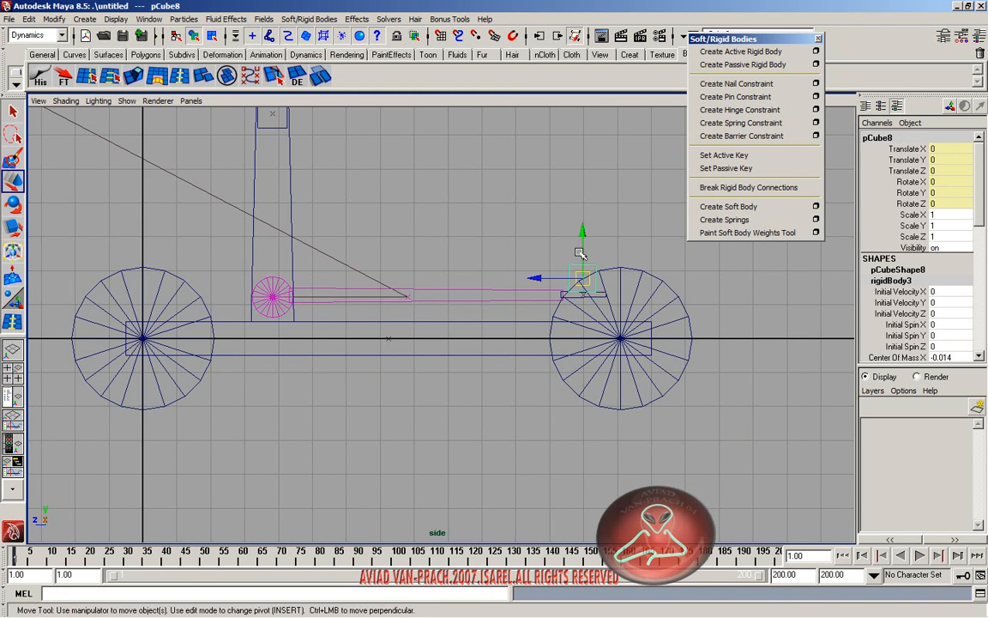
{"action": "left_click_drag", "start_coordinate": [582, 229], "coordinate": [581, 189]}
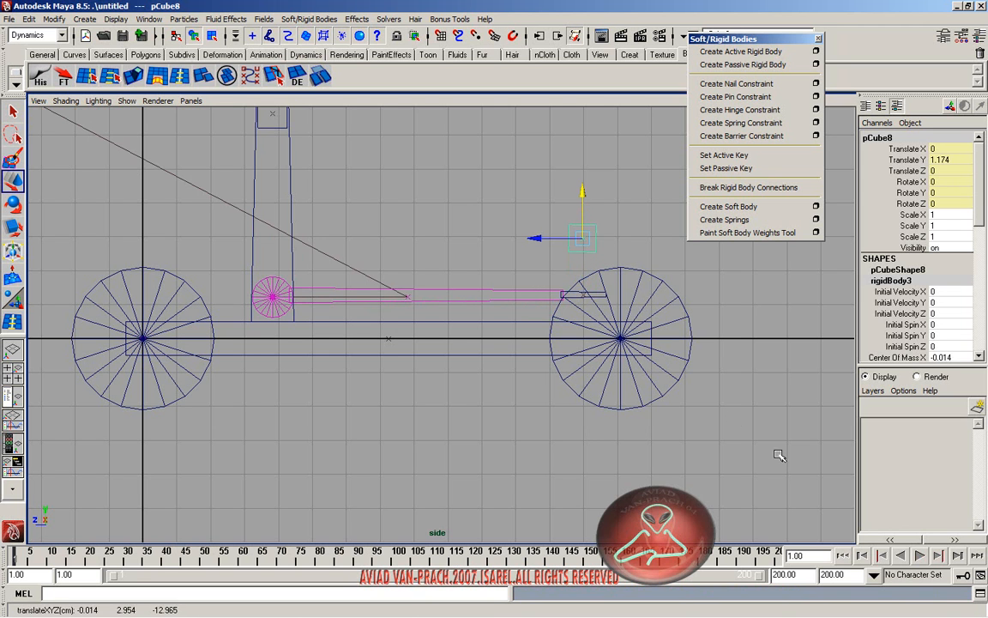
- Replay the simulation twice with the raised projectile cube to check whether it falls, rewinding to frame 1 each time
{"action": "left_click", "coordinate": [918, 555]}
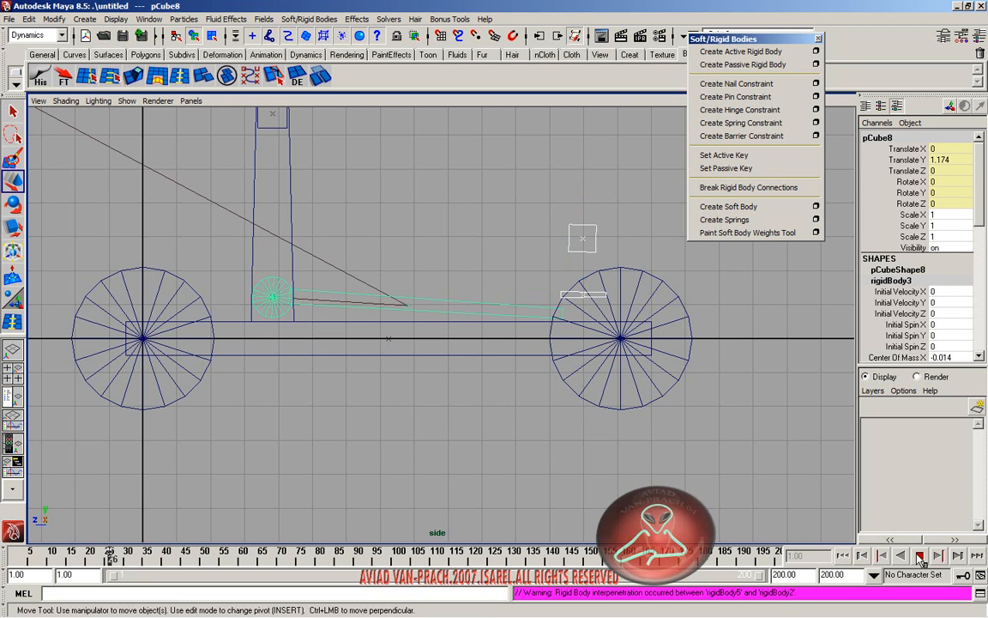
{"action": "left_click", "coordinate": [843, 555]}
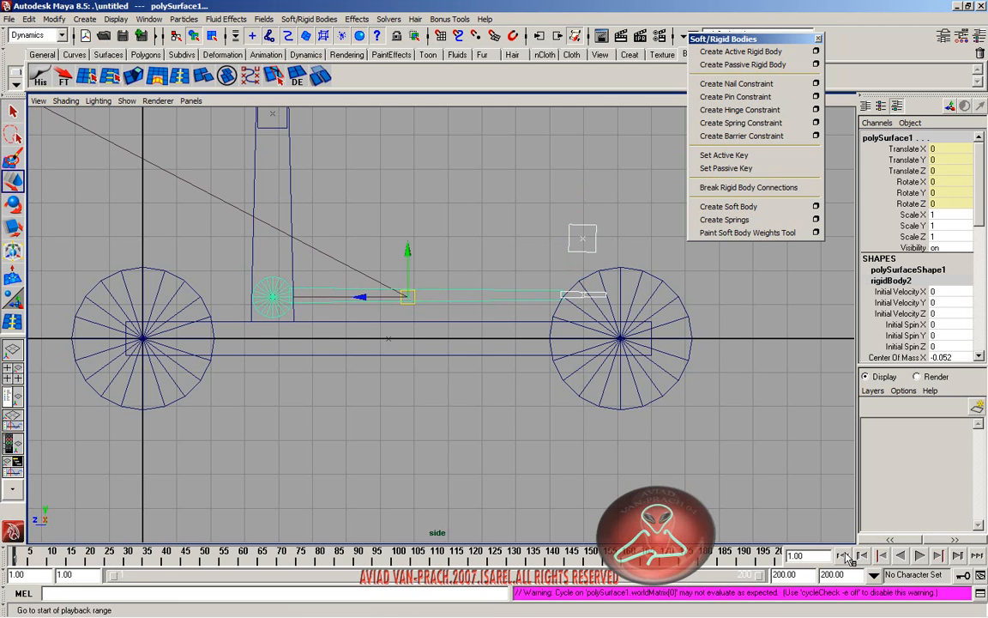
{"action": "left_click", "coordinate": [789, 490]}
{"action": "left_click", "coordinate": [918, 556]}
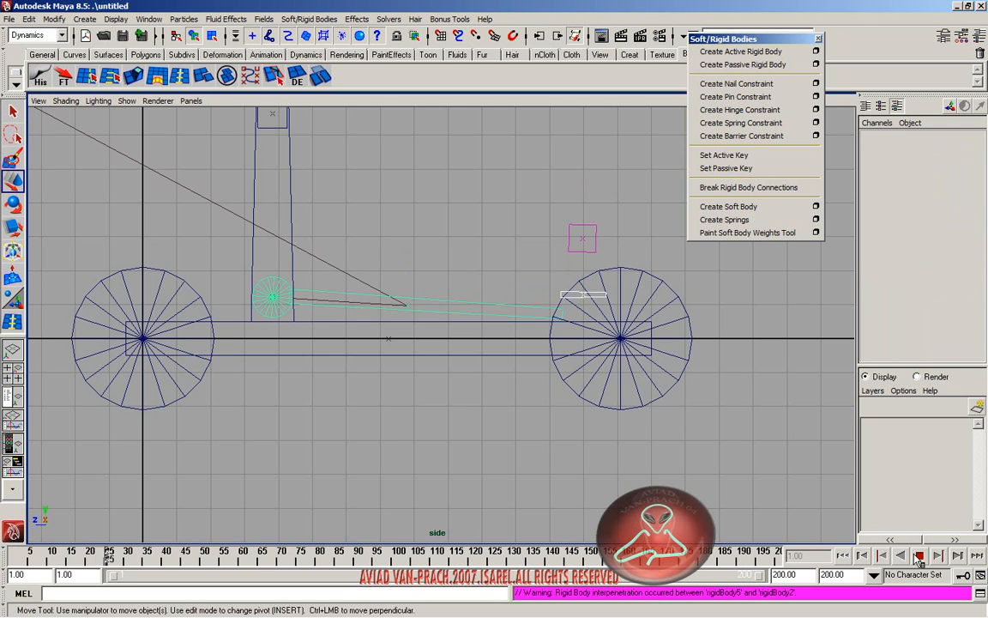
{"action": "left_click", "coordinate": [918, 556]}
{"action": "left_click", "coordinate": [844, 556]}
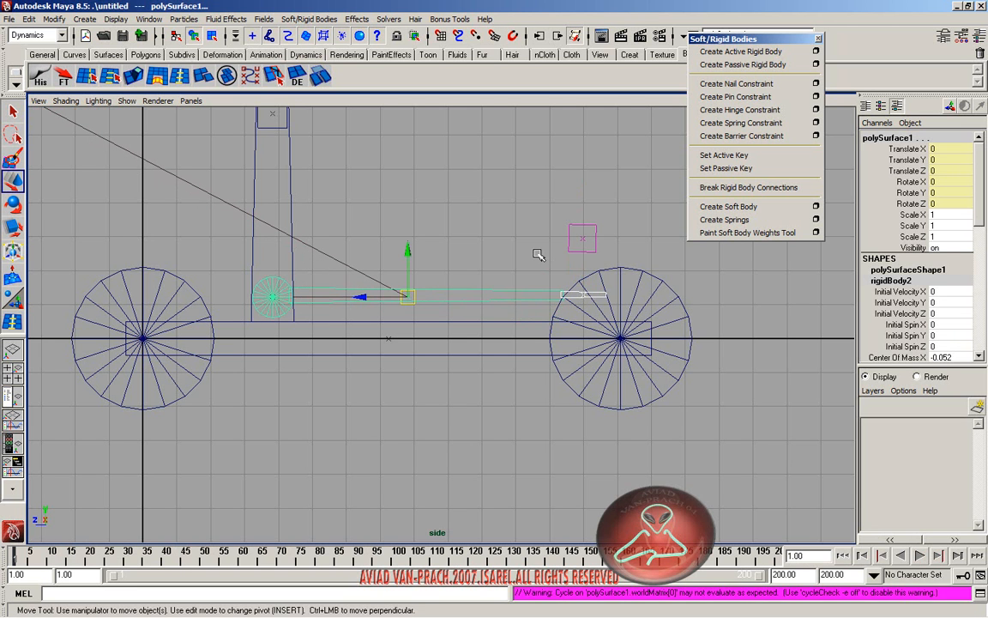
- Add a separate gravity field to the raised projectile cube, then test it in playback and rewind to frame 1
{"action": "left_click", "coordinate": [570, 246]}
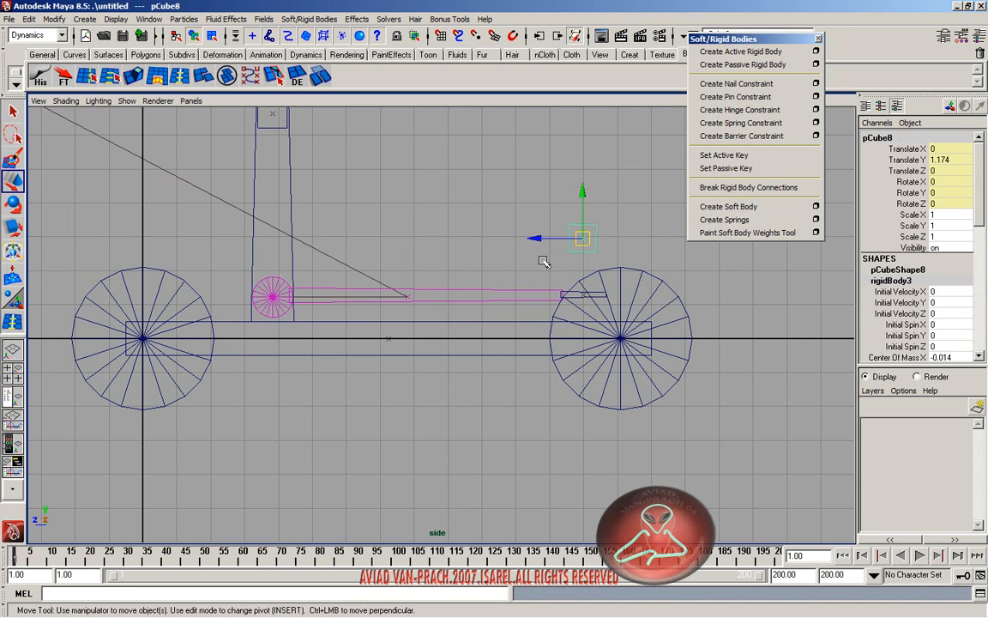
{"action": "left_click", "coordinate": [264, 18]}
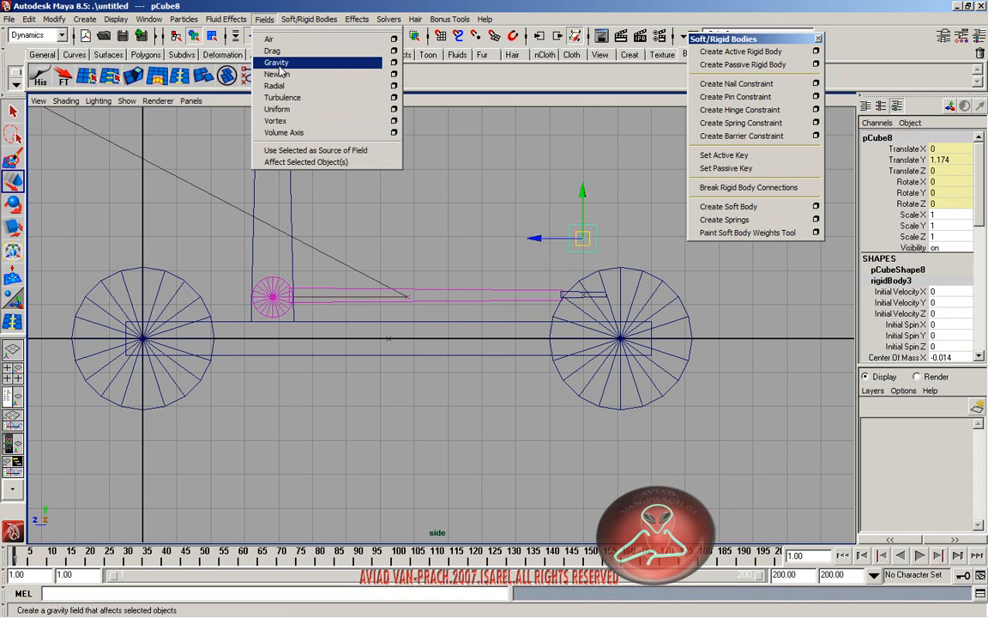
{"action": "left_click", "coordinate": [279, 70]}
{"action": "left_click", "coordinate": [918, 555]}
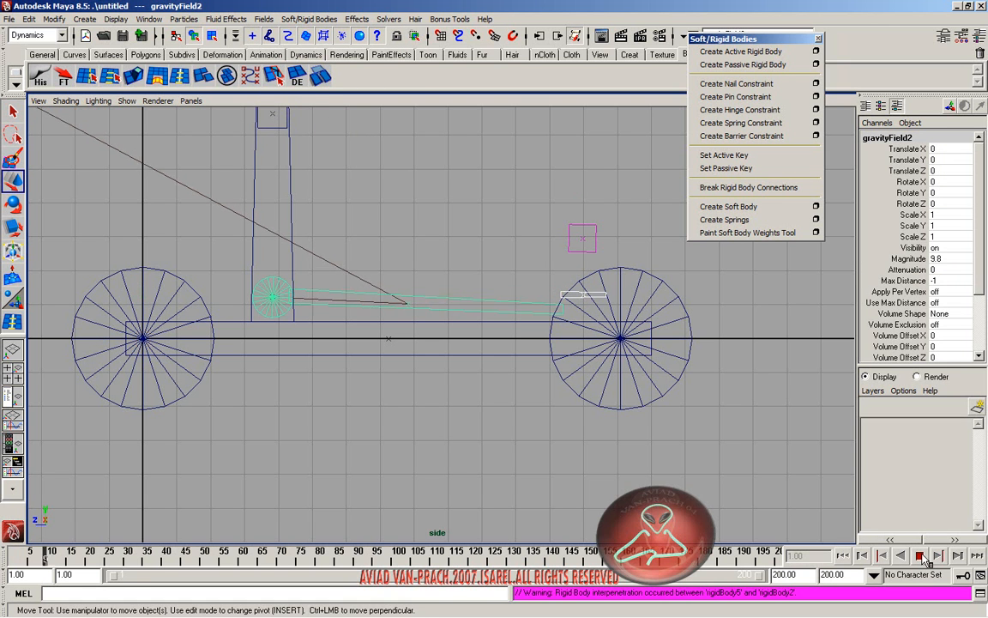
{"action": "left_click", "coordinate": [842, 556]}
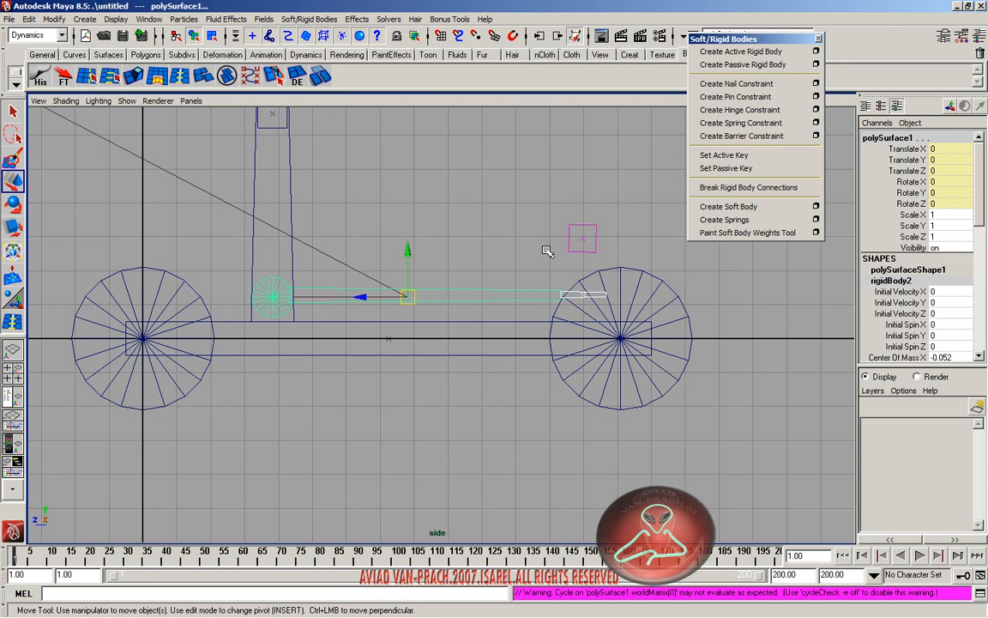
- Review the projectile cube's rigid-body attributes, including its mass, Active and Collisions settings
{"action": "left_click", "coordinate": [573, 247]}
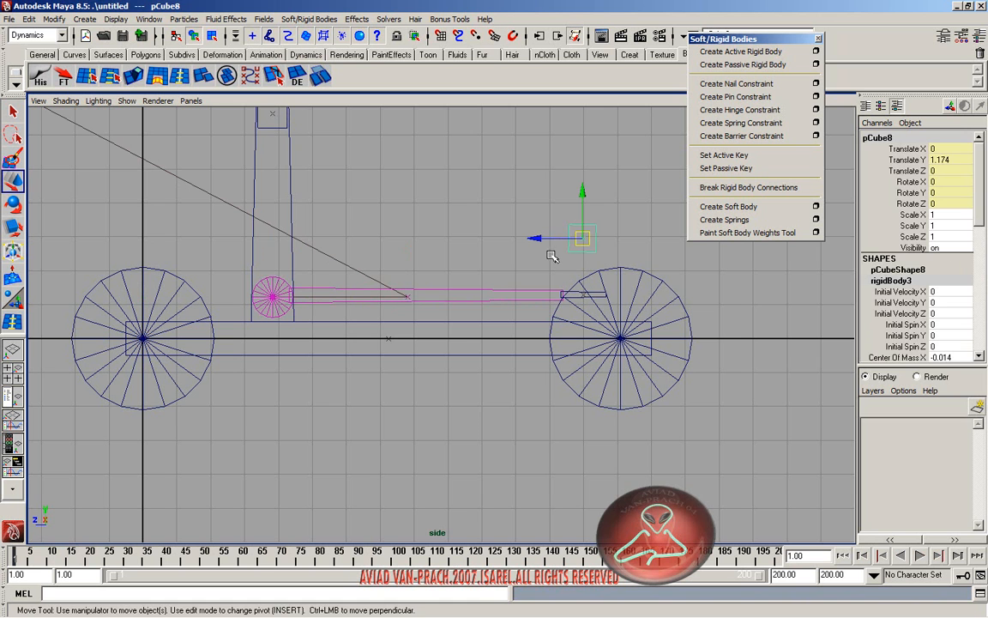
{"action": "scroll", "coordinate": [941, 309], "scroll_direction": "down", "scroll_amount": 5}
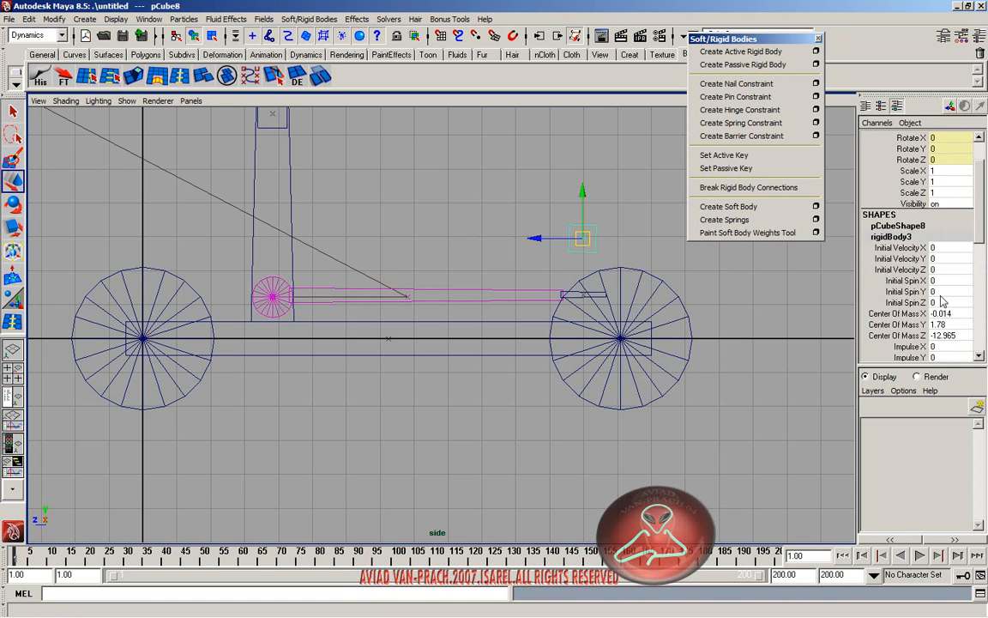
{"action": "scroll", "coordinate": [941, 302], "scroll_direction": "down", "scroll_amount": 5}
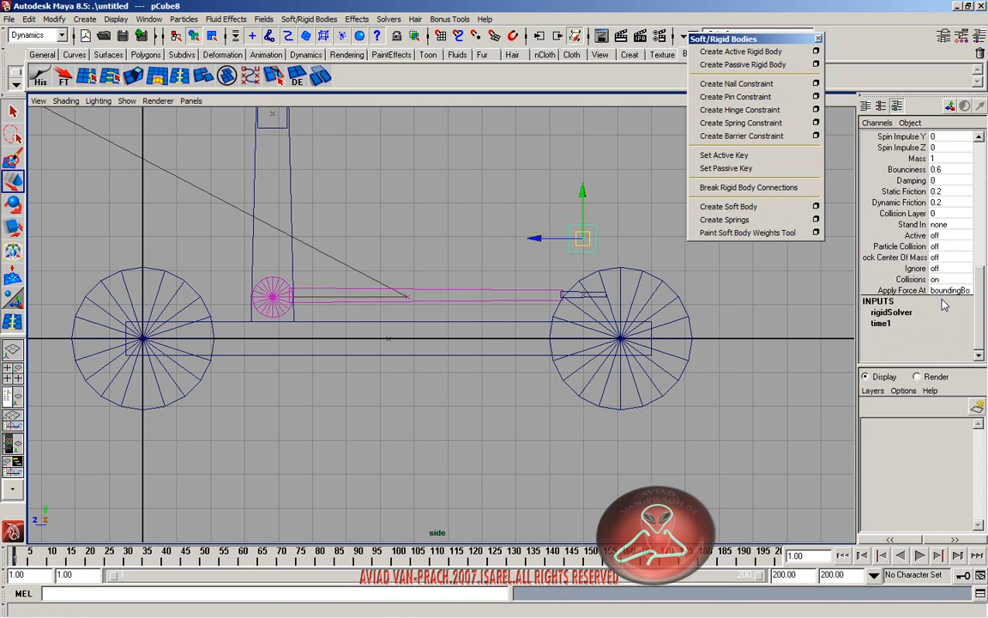
{"action": "scroll", "coordinate": [941, 305], "scroll_direction": "up", "scroll_amount": 10}
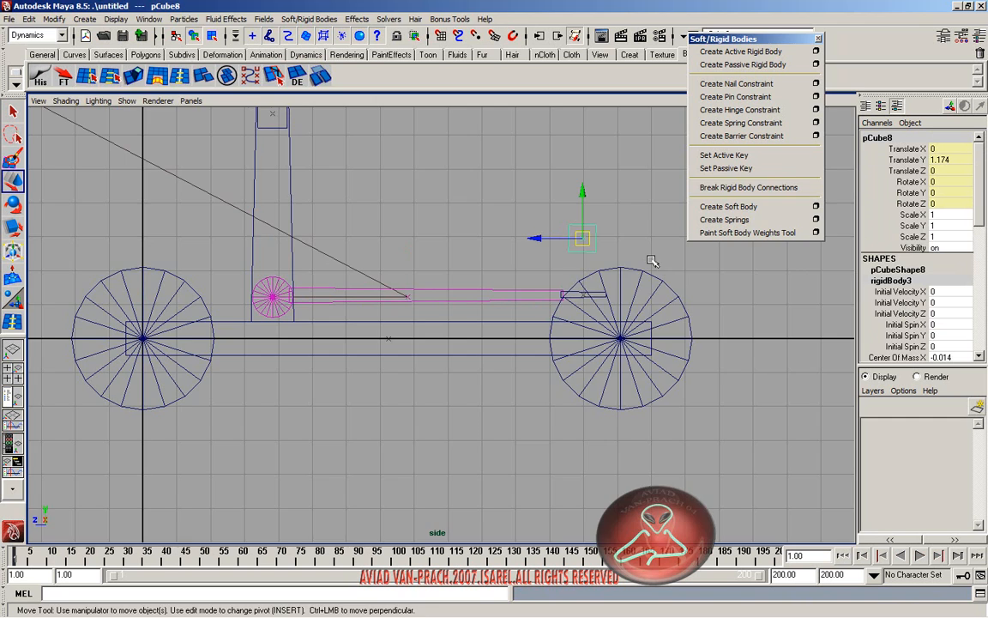
- Replay the simulation from an orbited perspective view to check the raised projectile cube and throwing arm, rewinding to frame 1 each time
{"action": "key", "text": "space"}
{"action": "key", "text": "space"}
{"action": "middle_click_drag", "start_coordinate": [541, 237], "coordinate": [468, 193], "text": "alt"}
{"action": "right_click_drag", "start_coordinate": [467, 193], "coordinate": [524, 236], "text": "alt"}
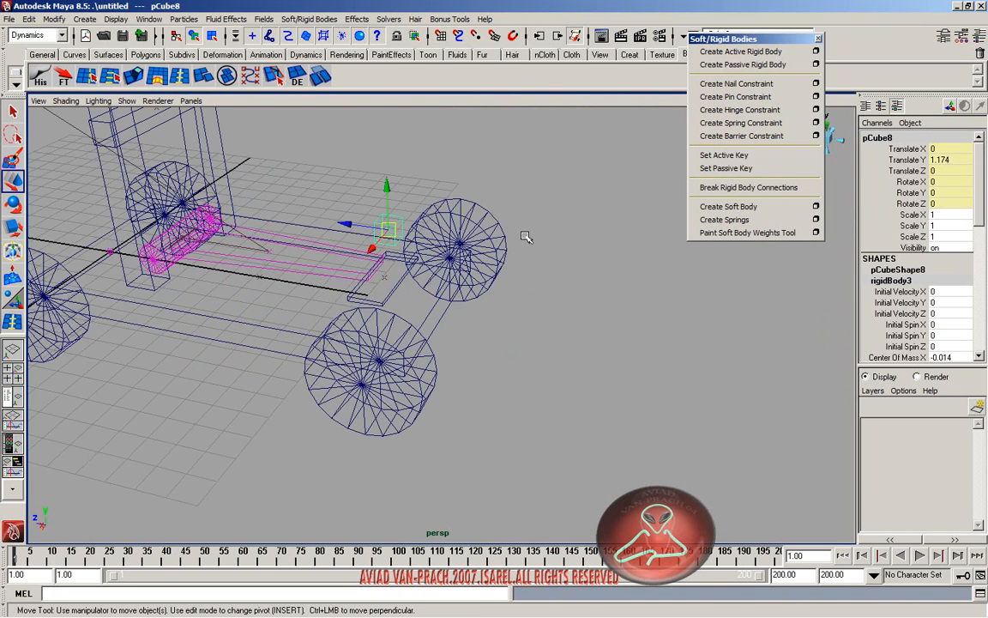
{"action": "left_click_drag", "start_coordinate": [566, 468], "coordinate": [775, 433], "text": "alt"}
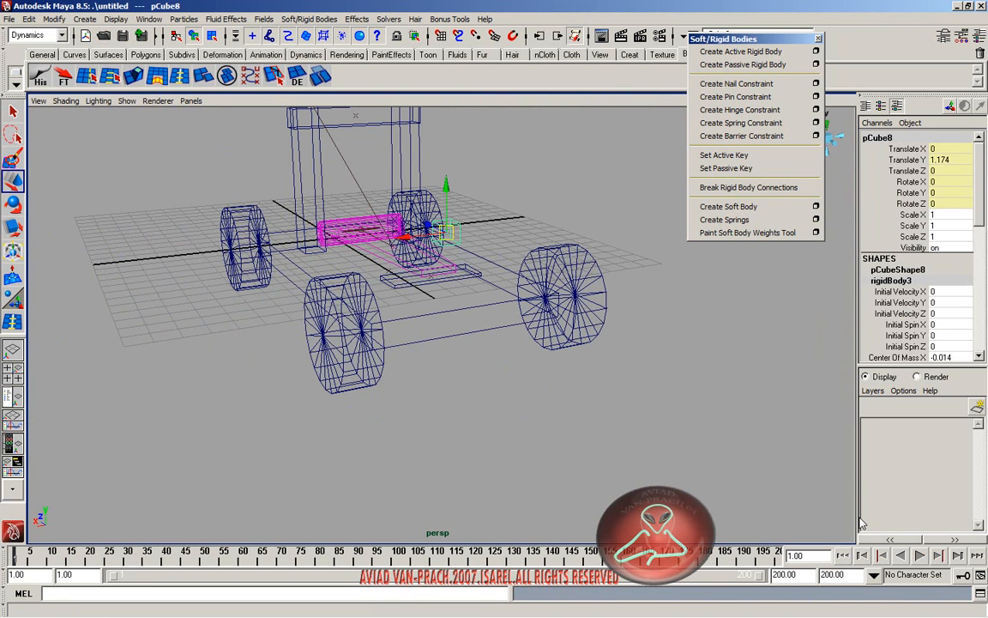
{"action": "left_click", "coordinate": [920, 556]}
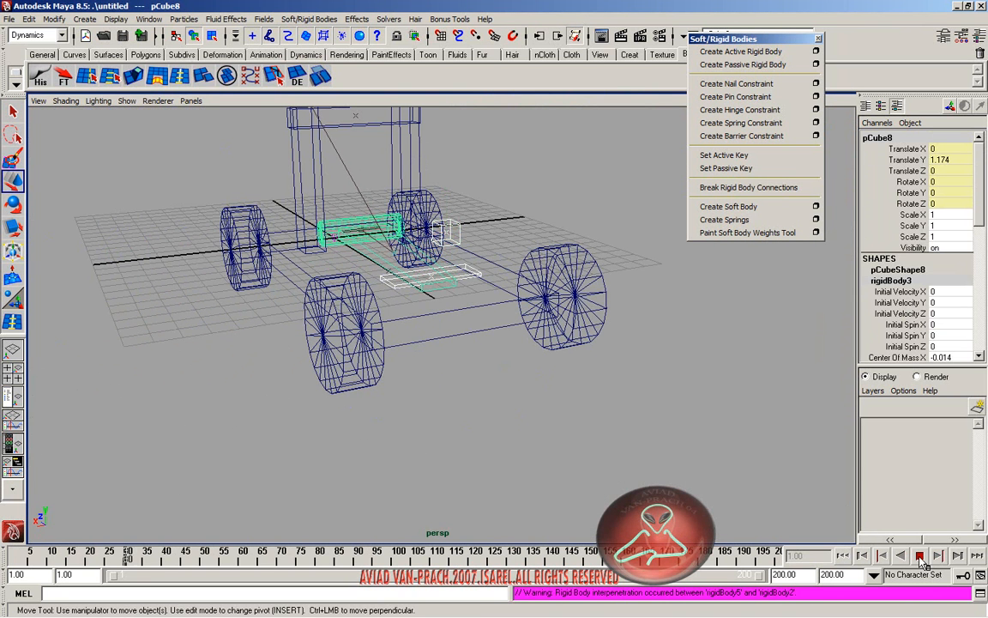
{"action": "left_click", "coordinate": [844, 555]}
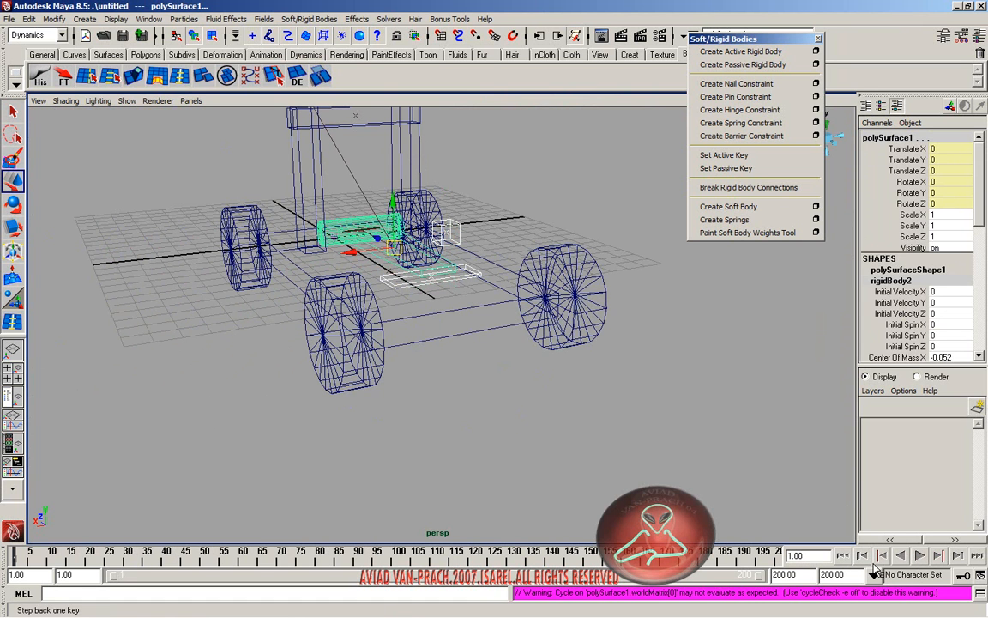
{"action": "left_click", "coordinate": [713, 467]}
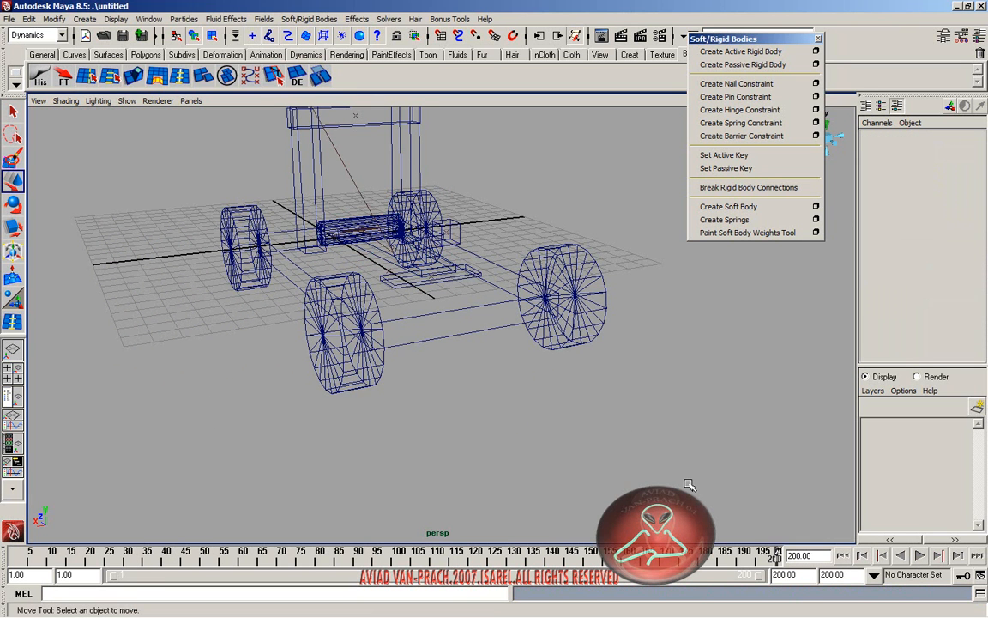
{"action": "left_click", "coordinate": [843, 556]}
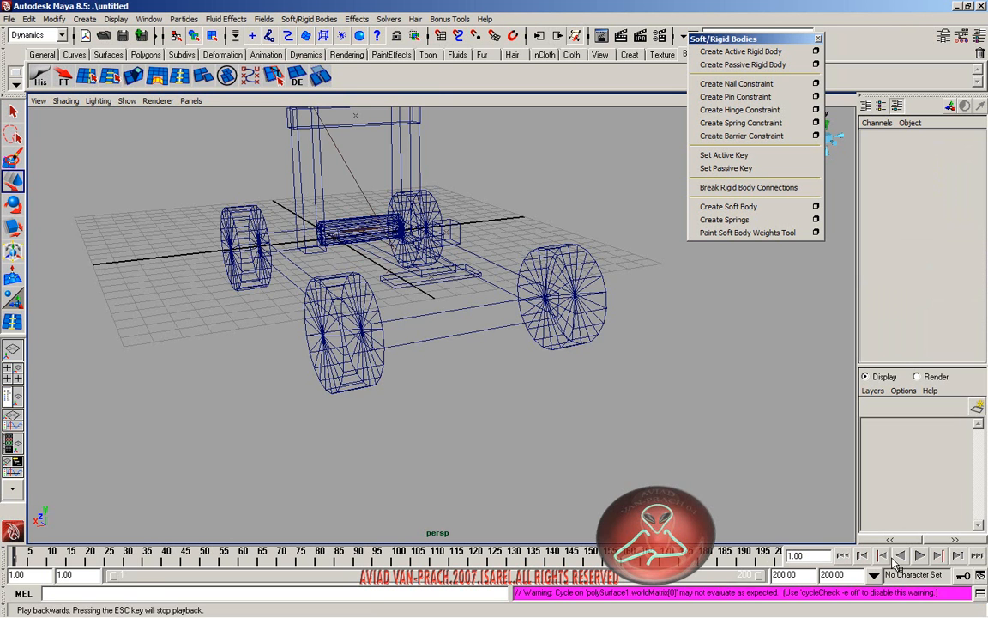
- Delete the raised projectile cube and create a new default polygon cube at the origin
{"action": "left_click", "coordinate": [632, 447]}
{"action": "left_click_drag", "start_coordinate": [570, 405], "coordinate": [400, 272], "text": "alt"}
{"action": "left_click", "coordinate": [367, 246]}
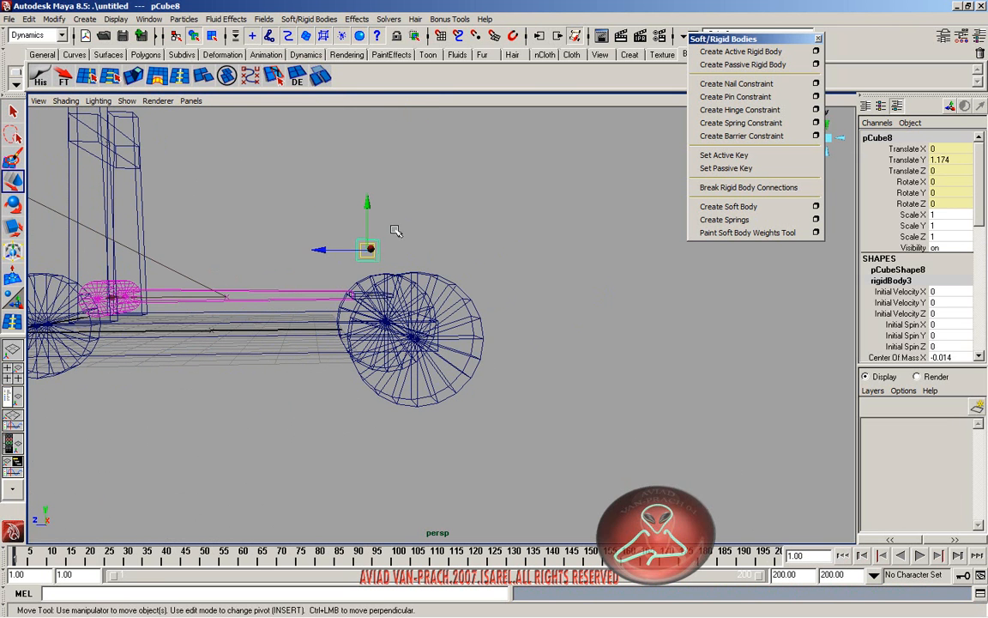
{"action": "left_click", "coordinate": [393, 257]}
{"action": "left_click_drag", "start_coordinate": [304, 212], "coordinate": [311, 257], "text": "alt"}
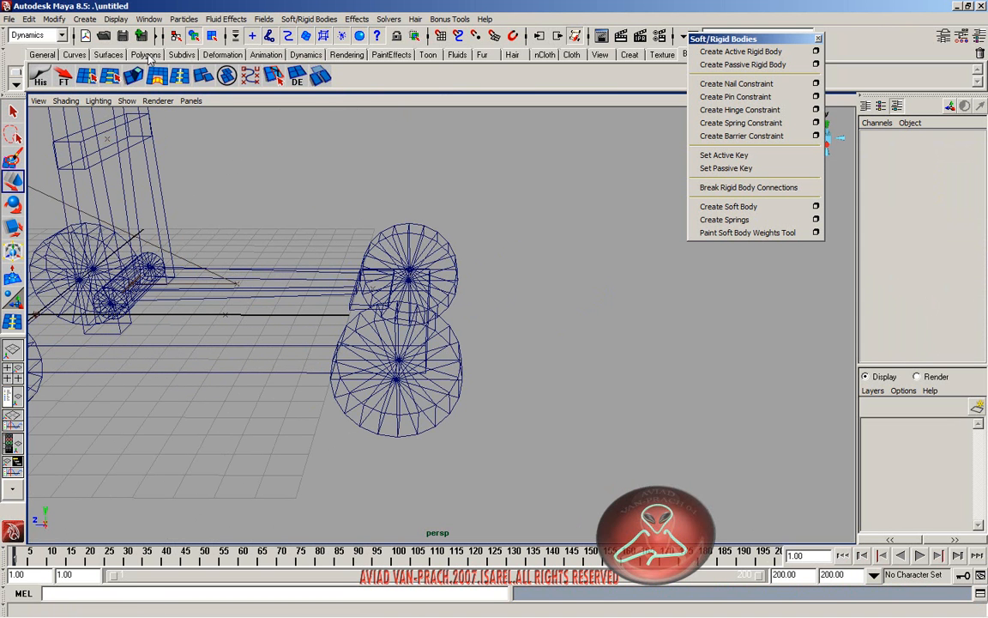
{"action": "left_click", "coordinate": [146, 55]}
{"action": "left_click", "coordinate": [68, 76]}
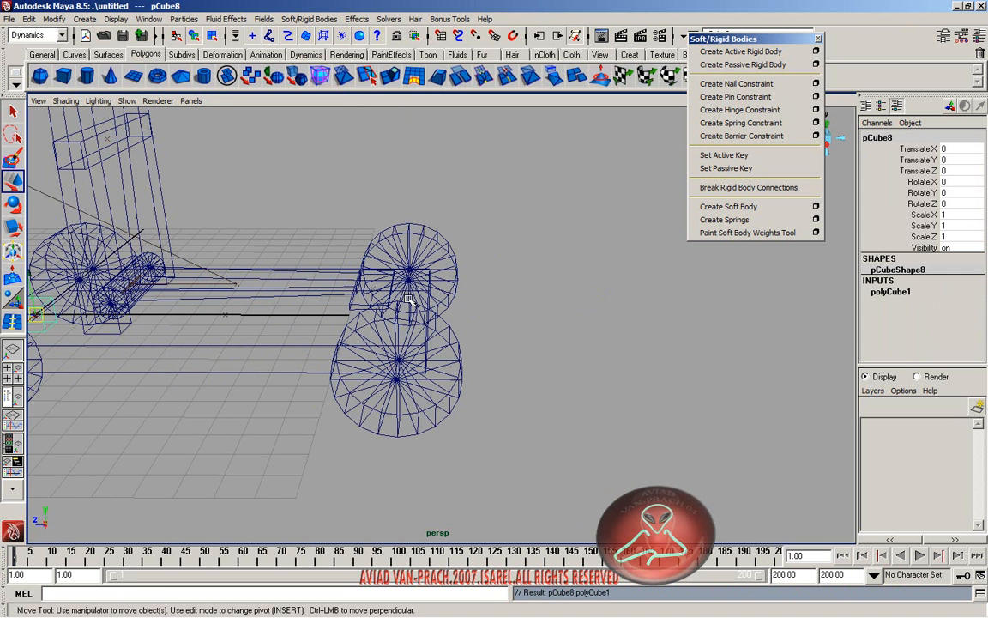
- Centre the plate at the throwing arm's end on the arm by moving it to a Translate X of about -0.016
{"action": "key", "text": "space"}
{"action": "key", "text": "space"}
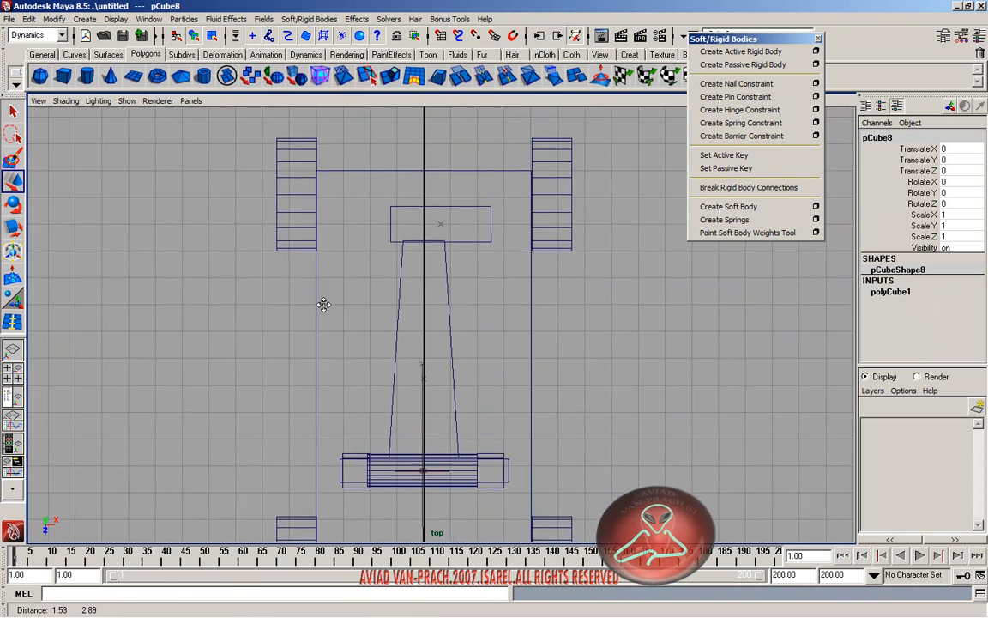
{"action": "middle_click_drag", "start_coordinate": [324, 303], "coordinate": [319, 307], "text": "alt"}
{"action": "left_click", "coordinate": [470, 245]}
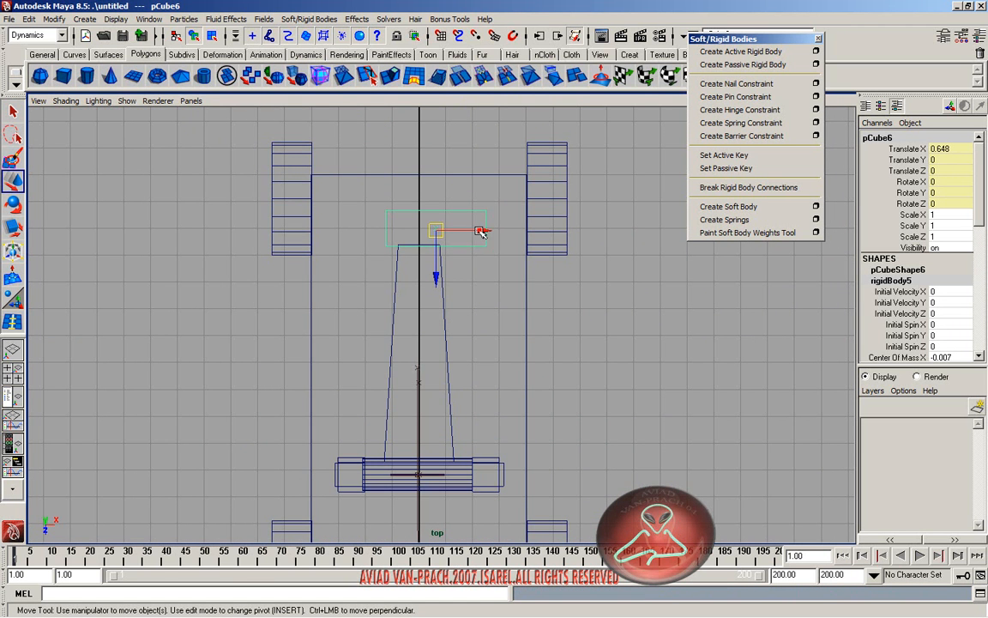
{"action": "left_click", "coordinate": [480, 230]}
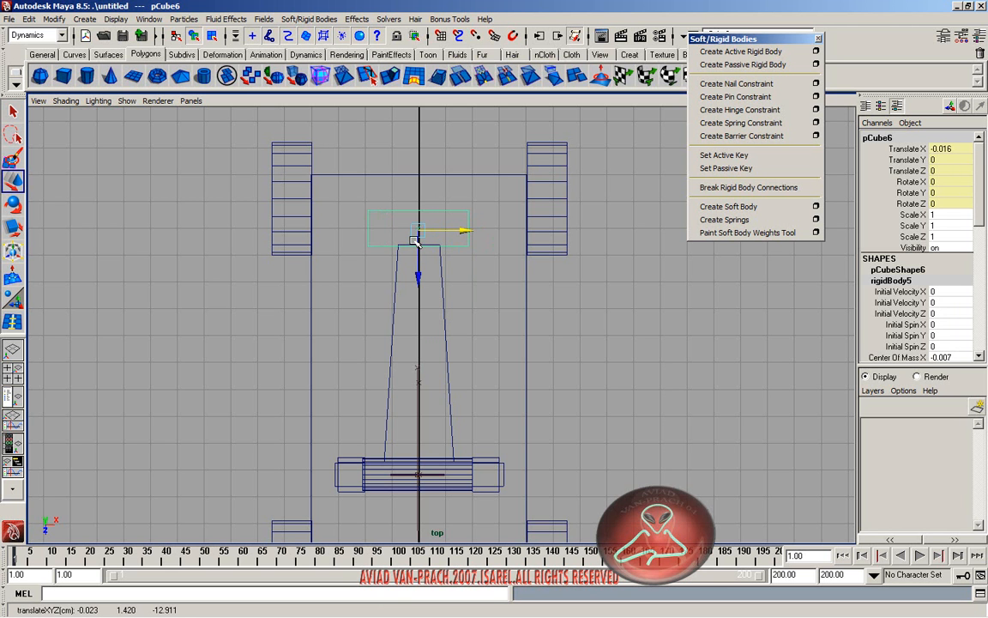
{"action": "key", "text": "q"}
{"action": "scroll", "coordinate": [411, 253], "scroll_direction": "down", "scroll_amount": 5}
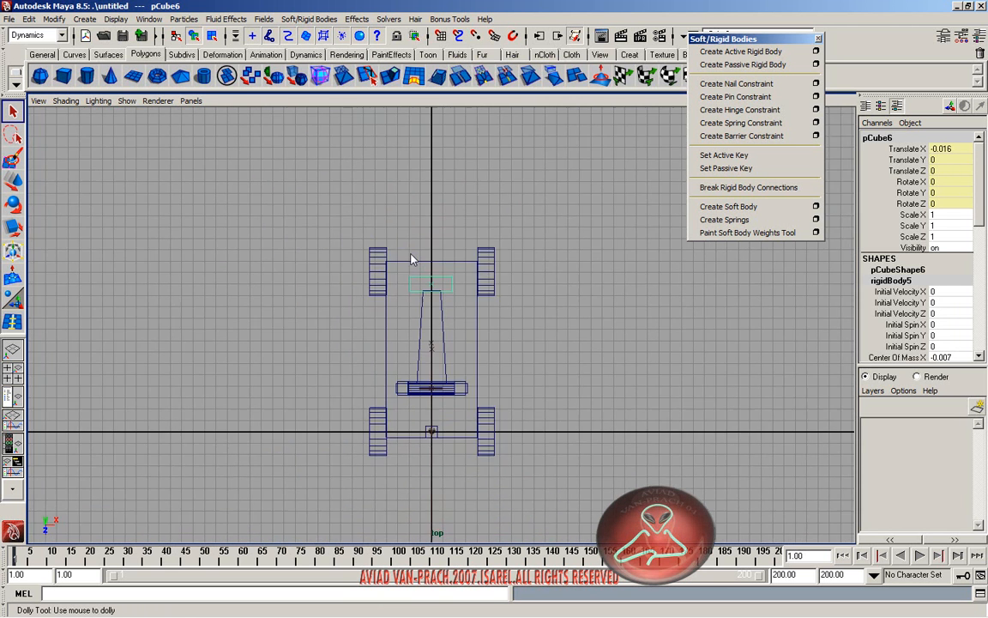
{"action": "scroll", "coordinate": [411, 257], "scroll_direction": "up", "scroll_amount": 4}
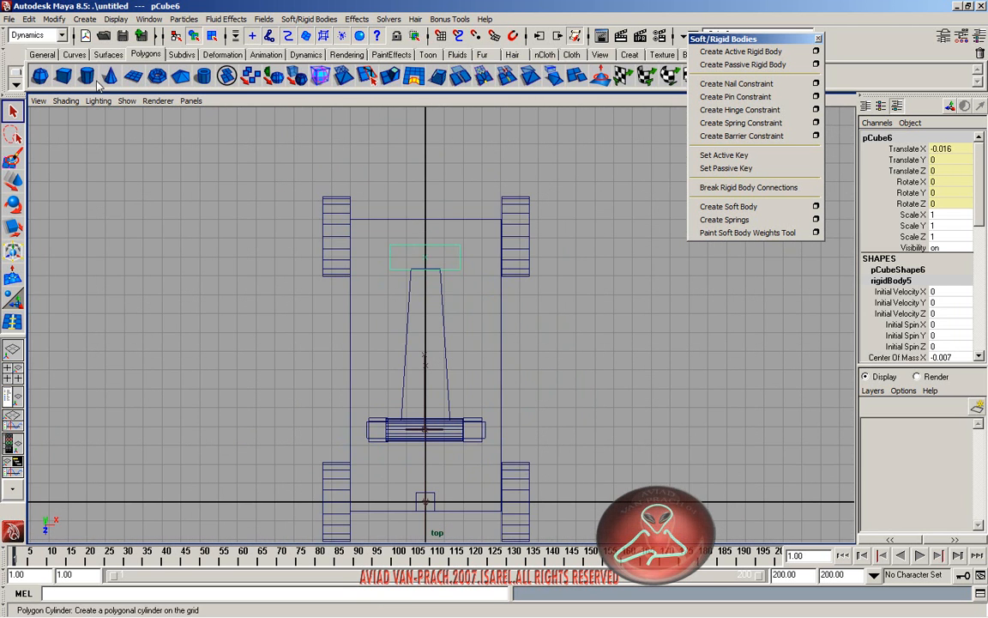
- Create another polygon cube and place it over the arm's end plate, at about X -0.263, Y 1.358, Z -13.662
{"action": "left_click", "coordinate": [64, 76]}
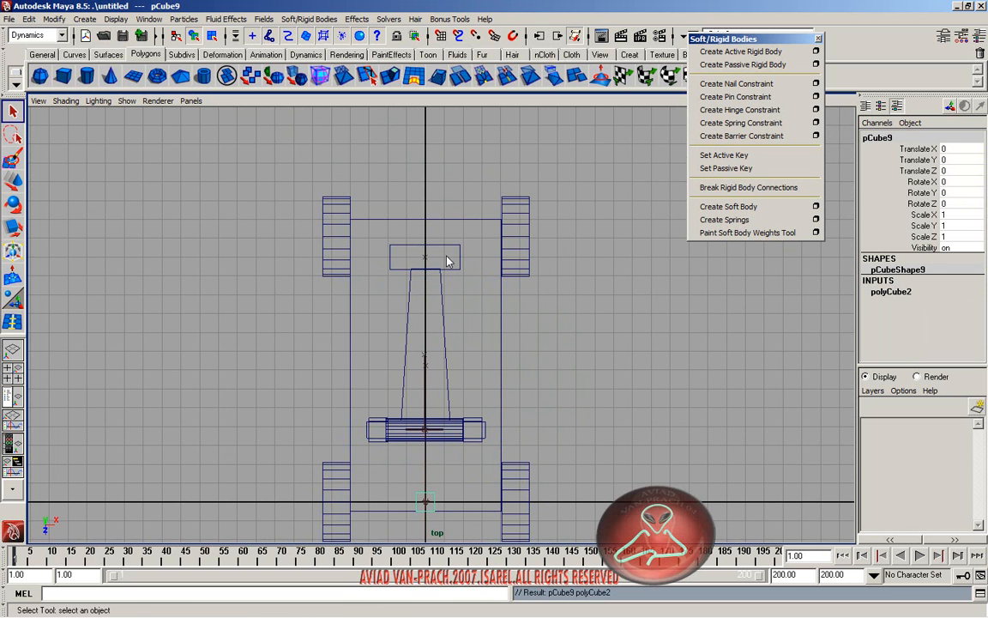
{"action": "key", "text": "w"}
{"action": "middle_click_drag", "start_coordinate": [436, 244], "coordinate": [422, 233]}
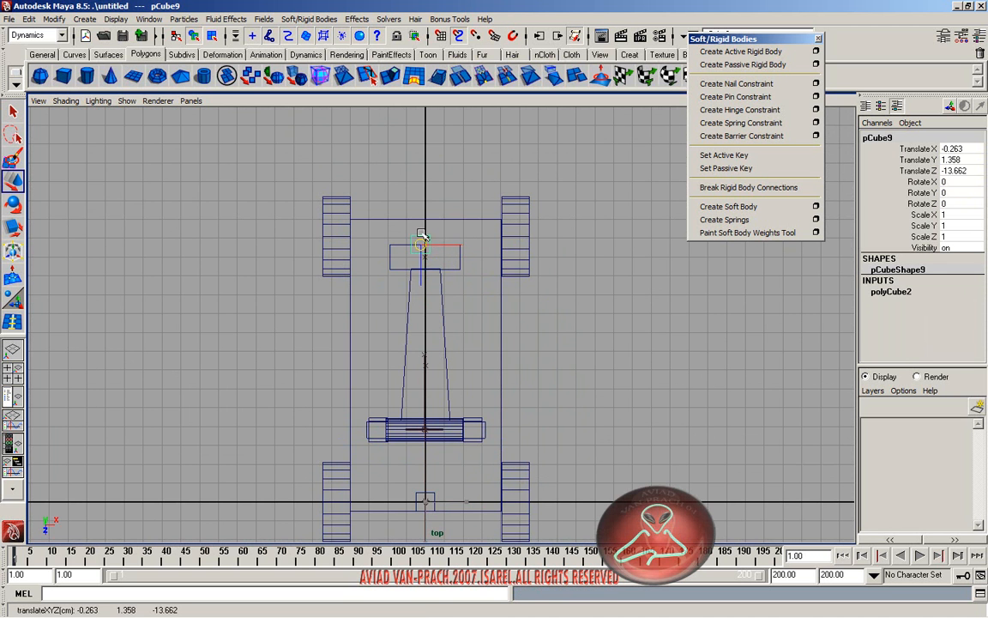
- Scale the new cube uniformly to about 0.836 and raise it above the plate to about Y 2.572, Z -12.933
{"action": "key", "text": "space"}
{"action": "key", "text": "space"}
{"action": "key", "text": "r"}
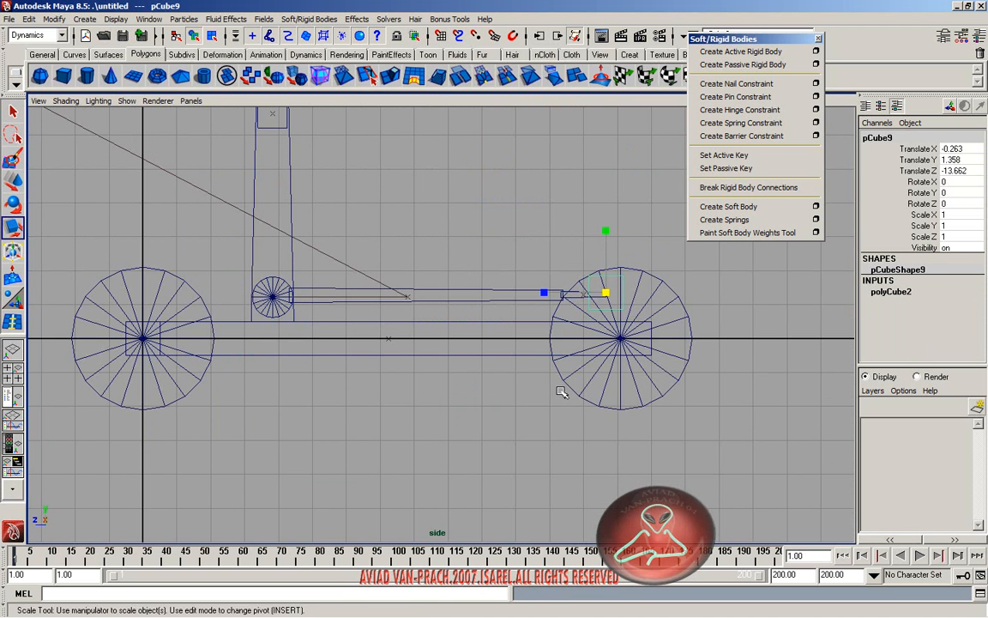
{"action": "middle_click_drag", "start_coordinate": [562, 393], "coordinate": [248, 415]}
{"action": "key", "text": "w"}
{"action": "key", "text": "r"}
{"action": "key", "text": "w"}
{"action": "scroll", "coordinate": [563, 356], "scroll_direction": "up", "scroll_amount": 5}
{"action": "scroll", "coordinate": [433, 206], "scroll_direction": "up", "scroll_amount": 3}
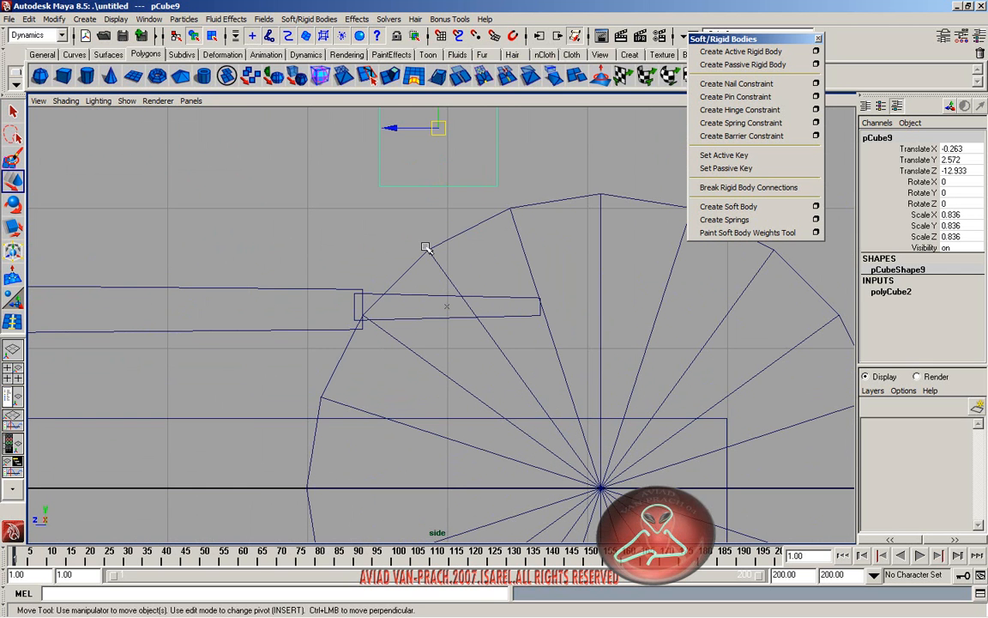
- Fit the cube just above the plate at about Y 1.778, scaled uniformly to 0.729 and rotated to -1.25 in X
{"action": "left_click_drag", "start_coordinate": [440, 126], "coordinate": [441, 234]}
{"action": "key", "text": "r"}
{"action": "middle_click_drag", "start_coordinate": [467, 280], "coordinate": [454, 277]}
{"action": "key", "text": "w"}
{"action": "middle_click_drag", "start_coordinate": [458, 265], "coordinate": [457, 271]}
{"action": "key", "text": "e"}
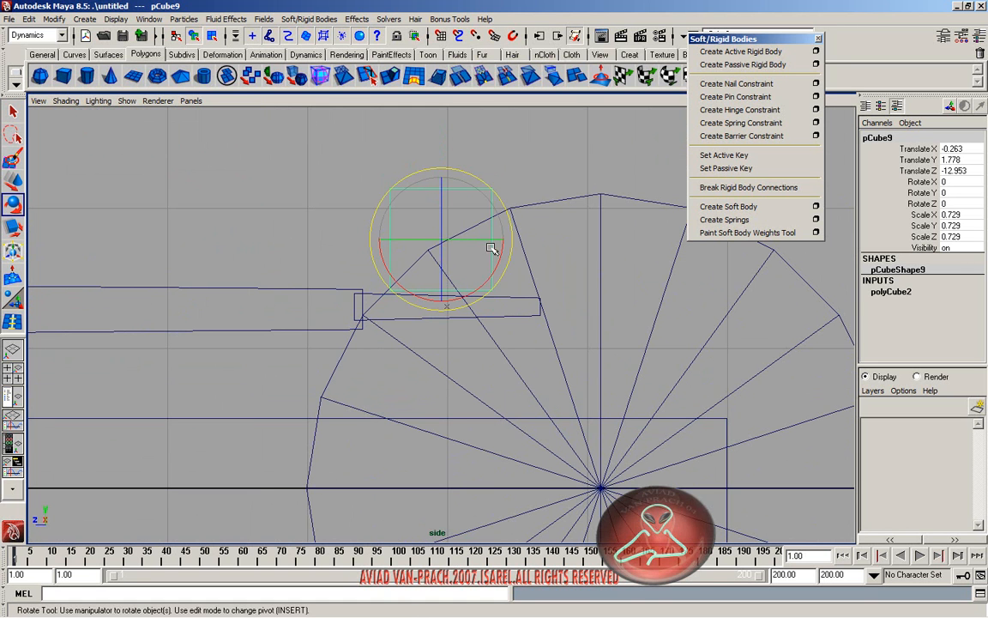
{"action": "left_click_drag", "start_coordinate": [504, 249], "coordinate": [503, 248]}
{"action": "key", "text": "w"}
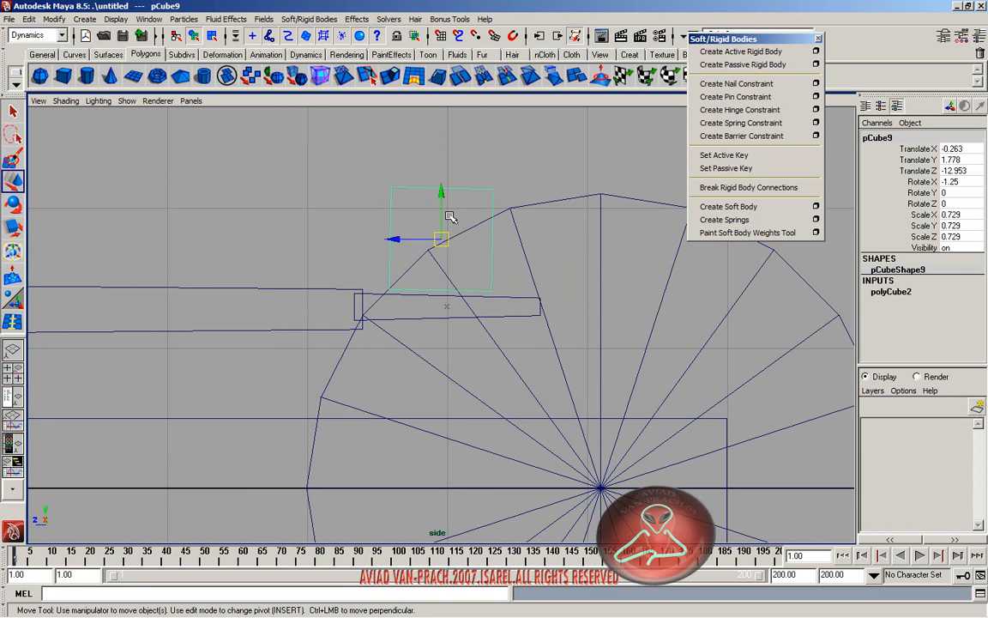
- Raise the new projectile cube high above the plate to a Translate Y of about 6.246
{"action": "left_click_drag", "start_coordinate": [440, 196], "coordinate": [444, 126]}
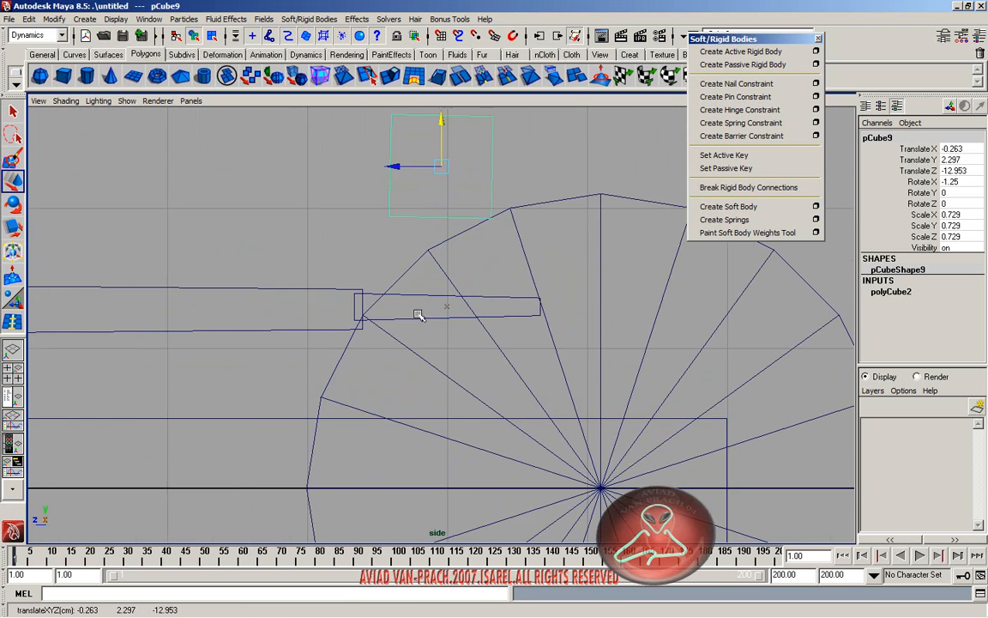
{"action": "scroll", "coordinate": [420, 329], "scroll_direction": "down", "scroll_amount": 8}
{"action": "middle_click_drag", "start_coordinate": [481, 306], "coordinate": [470, 198]}
{"action": "key", "text": "space"}
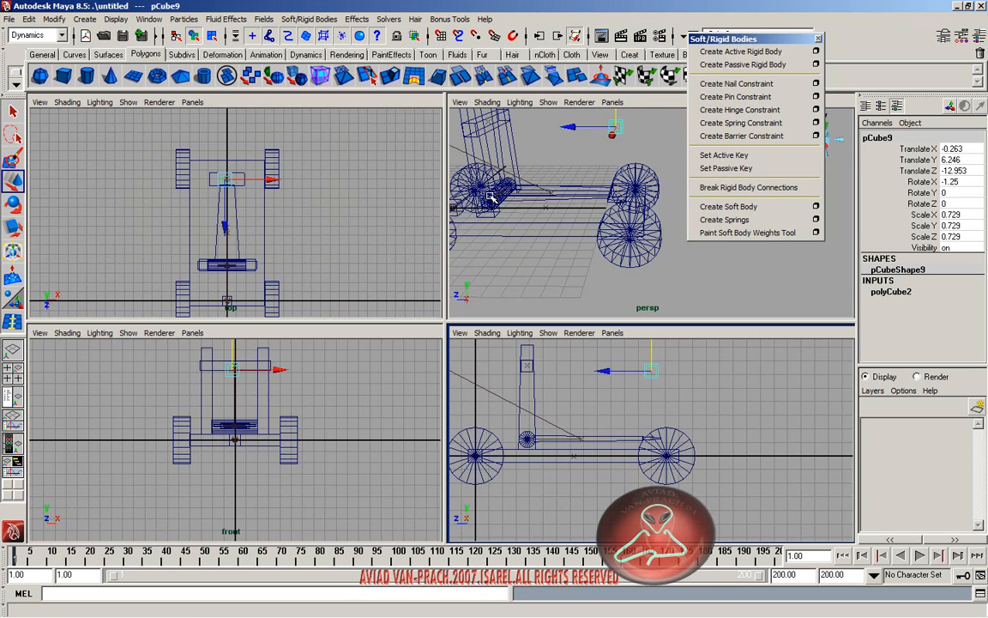
{"action": "key", "text": "space"}
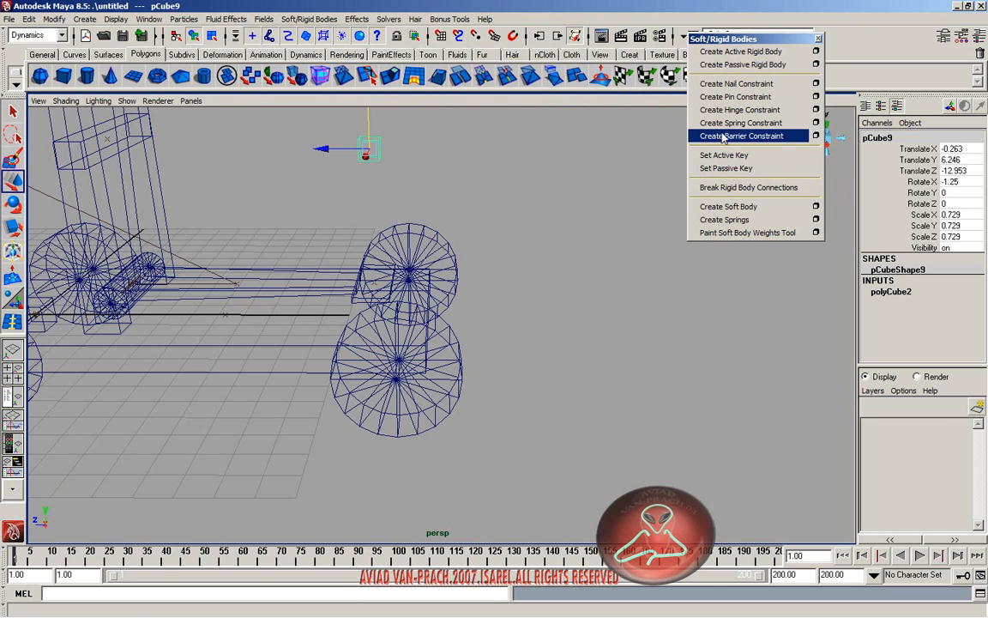
- Add a gravity field to the new projectile cube, then play the simulation to test its fall and rewind to frame 1
{"action": "left_click", "coordinate": [263, 19]}
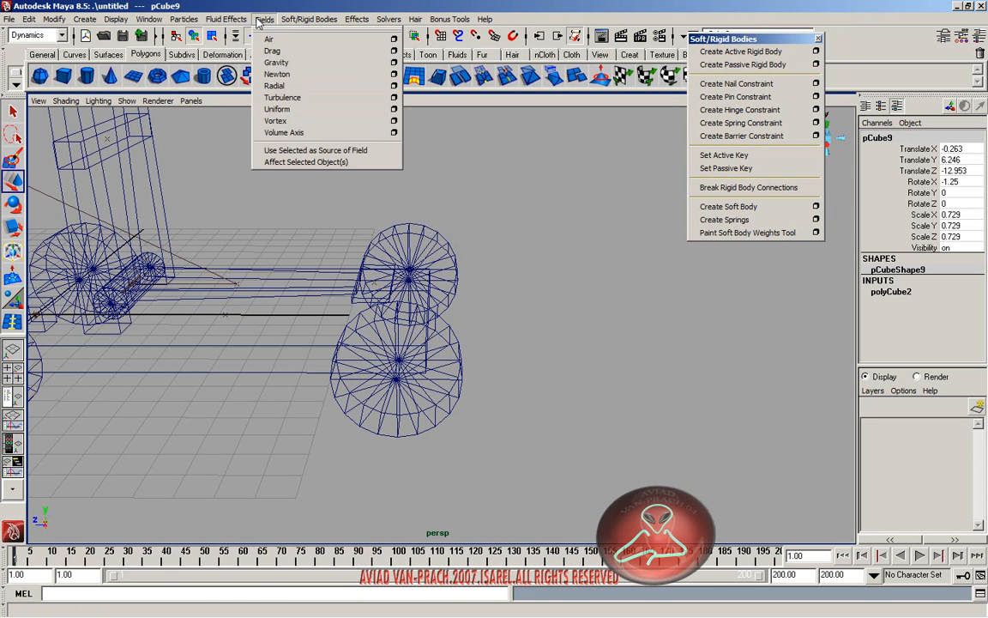
{"action": "left_click", "coordinate": [275, 64]}
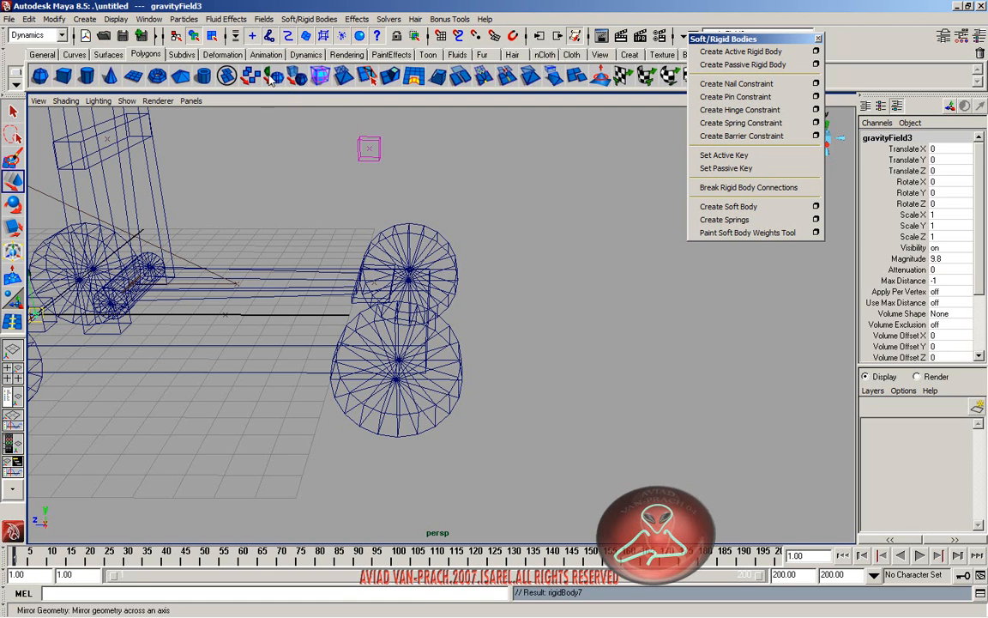
{"action": "left_click", "coordinate": [922, 556]}
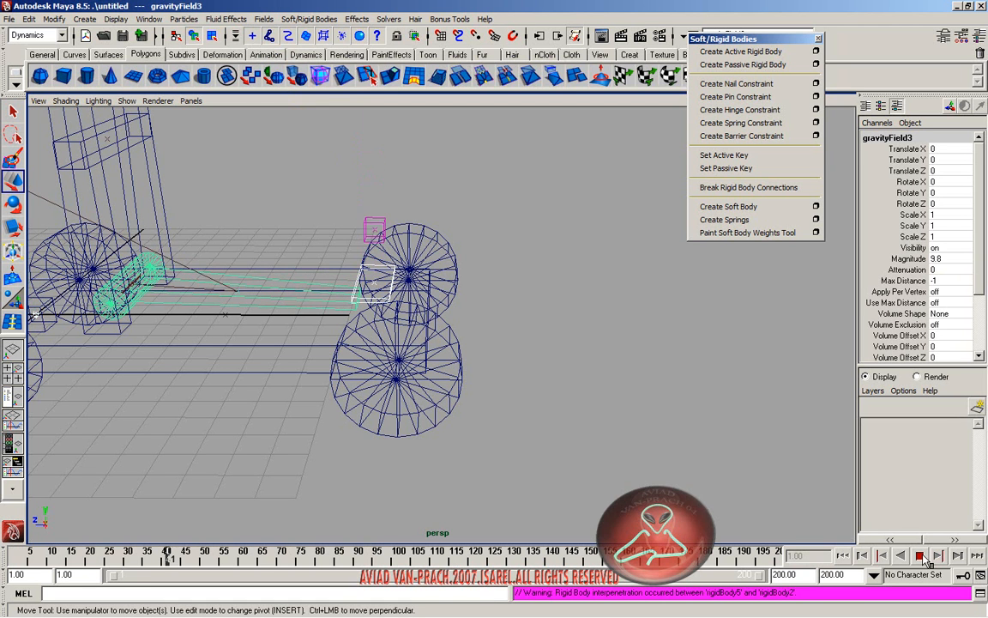
{"action": "left_click", "coordinate": [920, 556]}
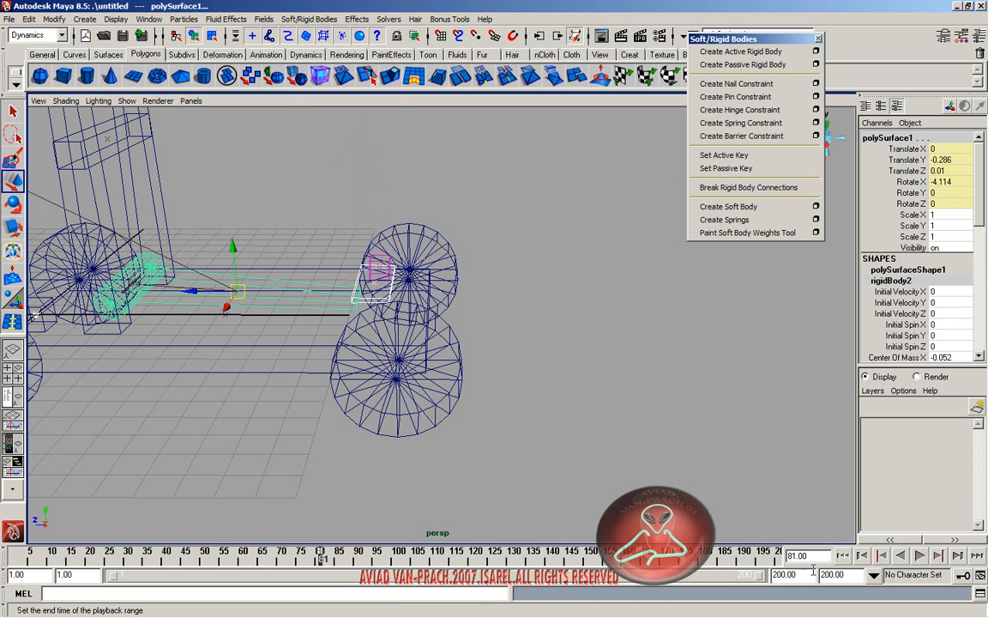
{"action": "left_click", "coordinate": [862, 555]}
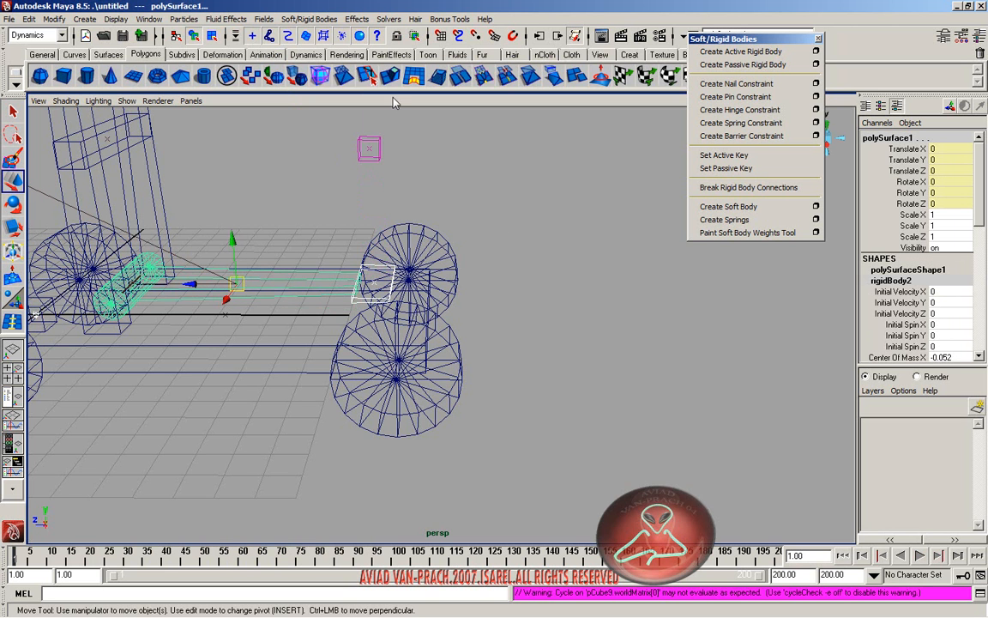
- Lower the new projectile cube to just above the arm's end plate, at a Translate Y of about 1.8
{"action": "left_click", "coordinate": [374, 150]}
{"action": "key", "text": "space"}
{"action": "key", "text": "space"}
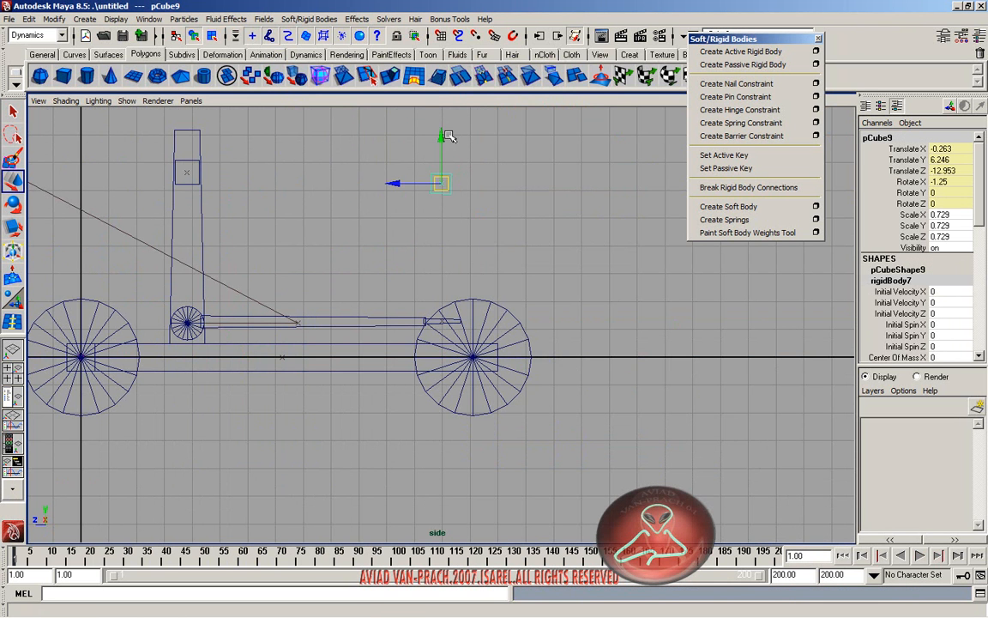
{"action": "left_click_drag", "start_coordinate": [442, 137], "coordinate": [455, 248]}
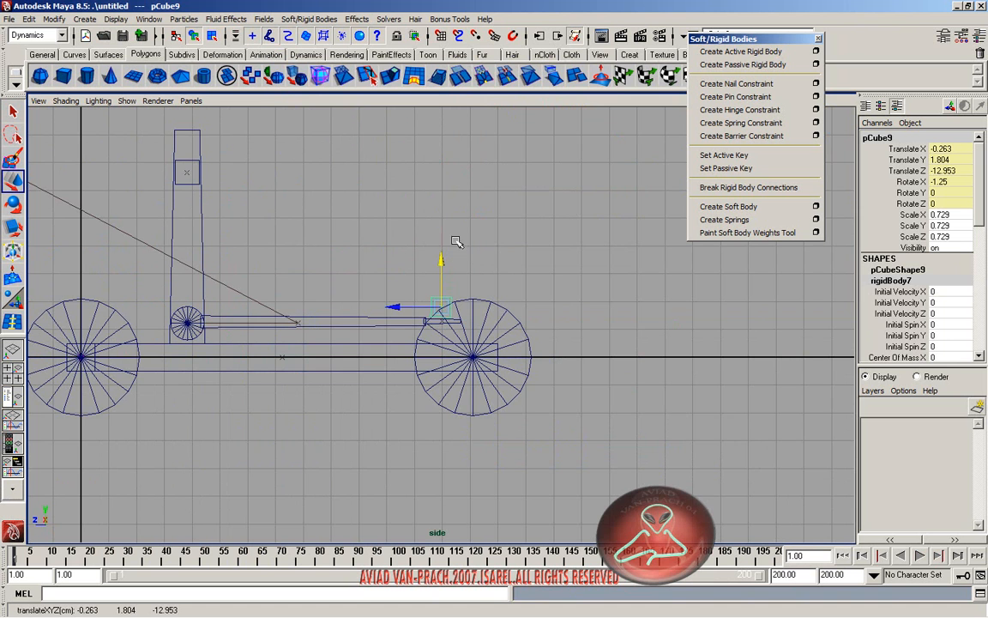
{"action": "scroll", "coordinate": [479, 271], "scroll_direction": "up", "scroll_amount": 10}
{"action": "middle_click_drag", "start_coordinate": [465, 262], "coordinate": [483, 198], "text": "alt"}
{"action": "left_click", "coordinate": [453, 195]}
- In the shaded perspective view, parent the catapult's end plate to the throwing arm
{"action": "key", "text": "space"}
{"action": "key", "text": "space"}
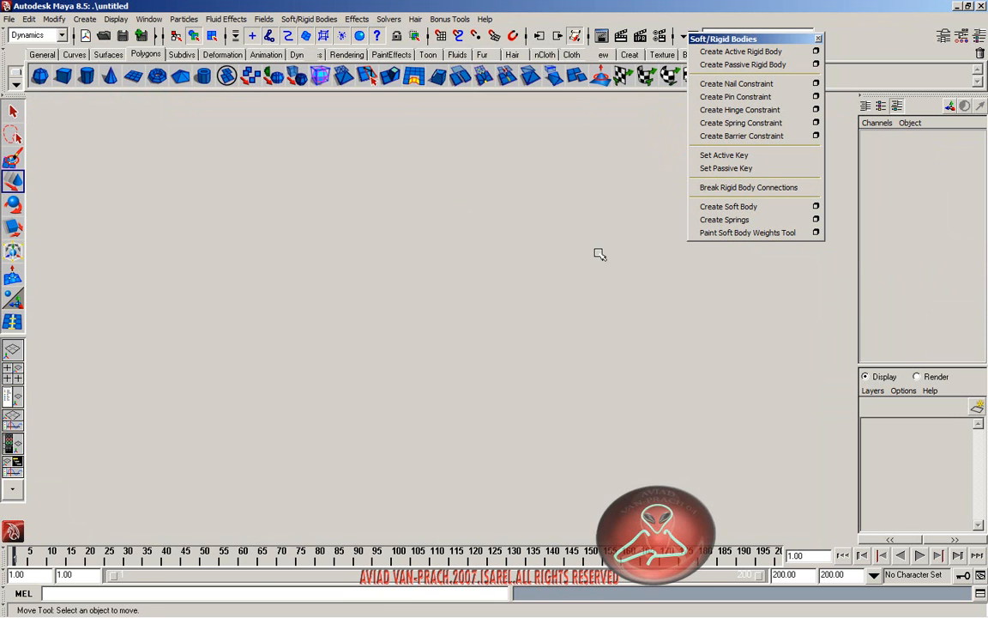
{"action": "scroll", "coordinate": [474, 247], "scroll_direction": "down", "scroll_amount": 2}
{"action": "scroll", "coordinate": [474, 246], "scroll_direction": "down", "scroll_amount": 5}
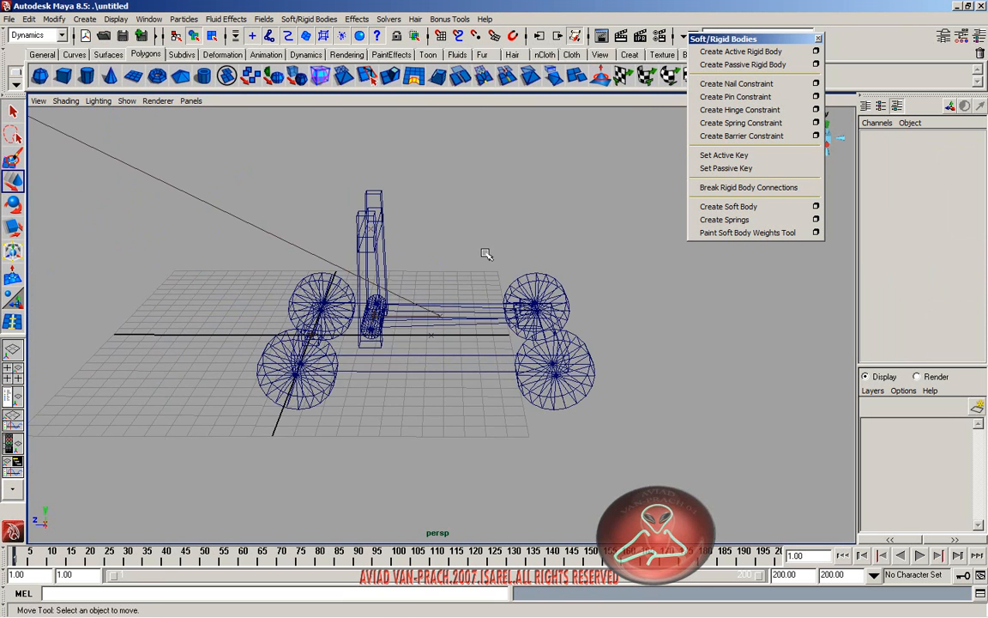
{"action": "middle_click_drag", "start_coordinate": [518, 302], "coordinate": [405, 254], "text": "alt"}
{"action": "scroll", "coordinate": [406, 254], "scroll_direction": "up", "scroll_amount": 5}
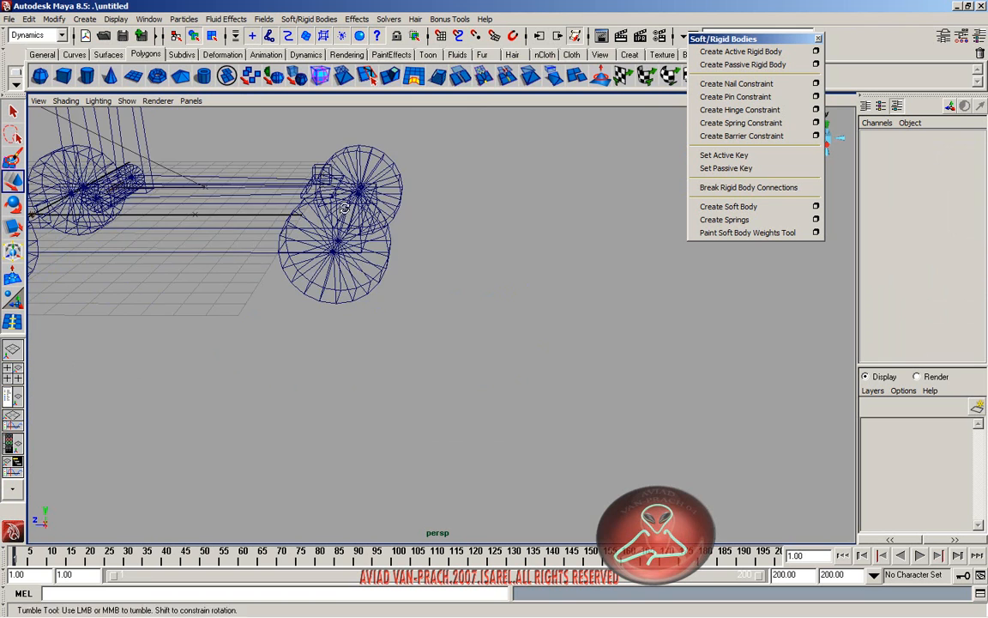
{"action": "left_click_drag", "start_coordinate": [302, 187], "coordinate": [329, 204], "text": "alt"}
{"action": "middle_click_drag", "start_coordinate": [329, 204], "coordinate": [385, 245], "text": "alt"}
{"action": "left_click_drag", "start_coordinate": [385, 246], "coordinate": [476, 243], "text": "alt"}
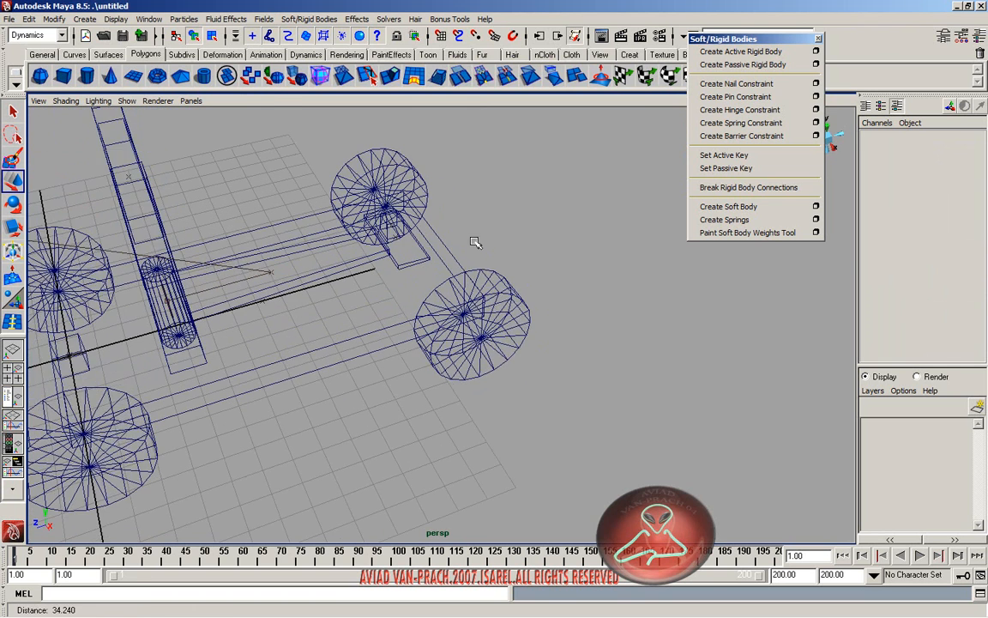
{"action": "scroll", "coordinate": [466, 252], "scroll_direction": "up", "scroll_amount": 5}
{"action": "left_click", "coordinate": [384, 189]}
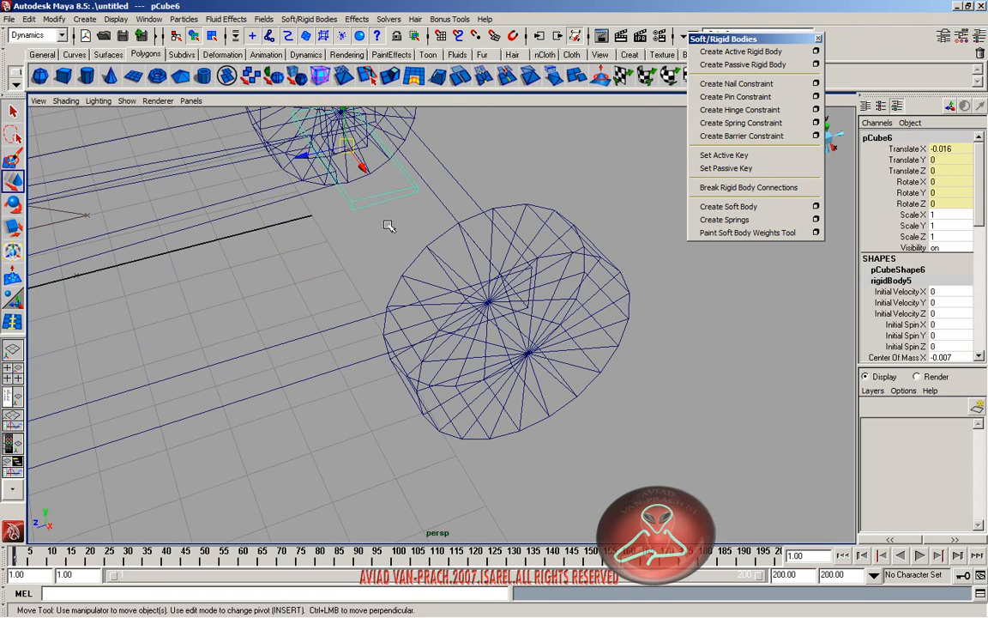
{"action": "middle_click_drag", "start_coordinate": [386, 220], "coordinate": [499, 317], "text": "alt"}
{"action": "key", "text": "5"}
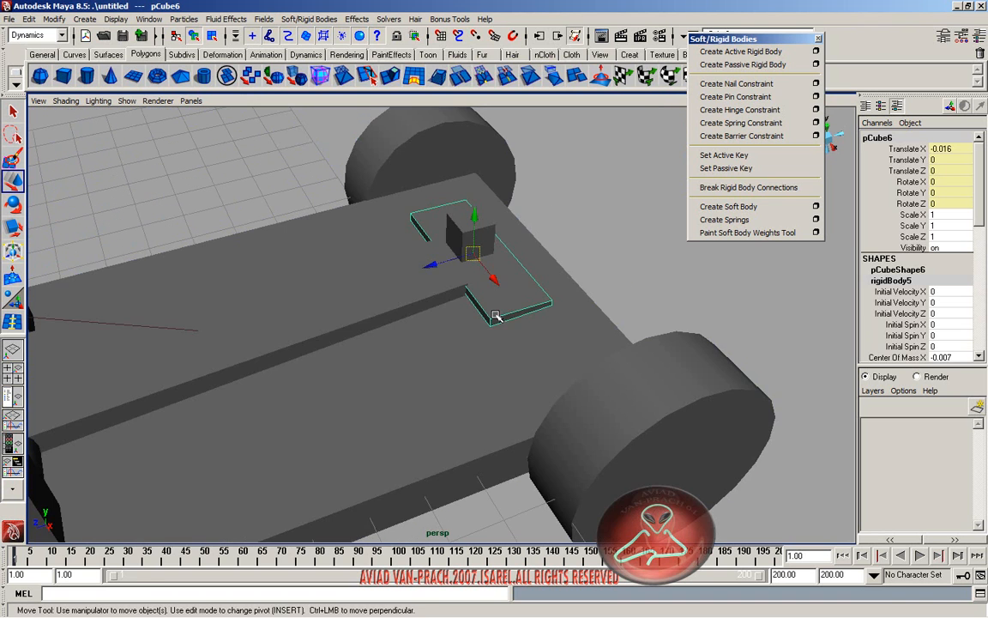
{"action": "left_click", "coordinate": [325, 307]}
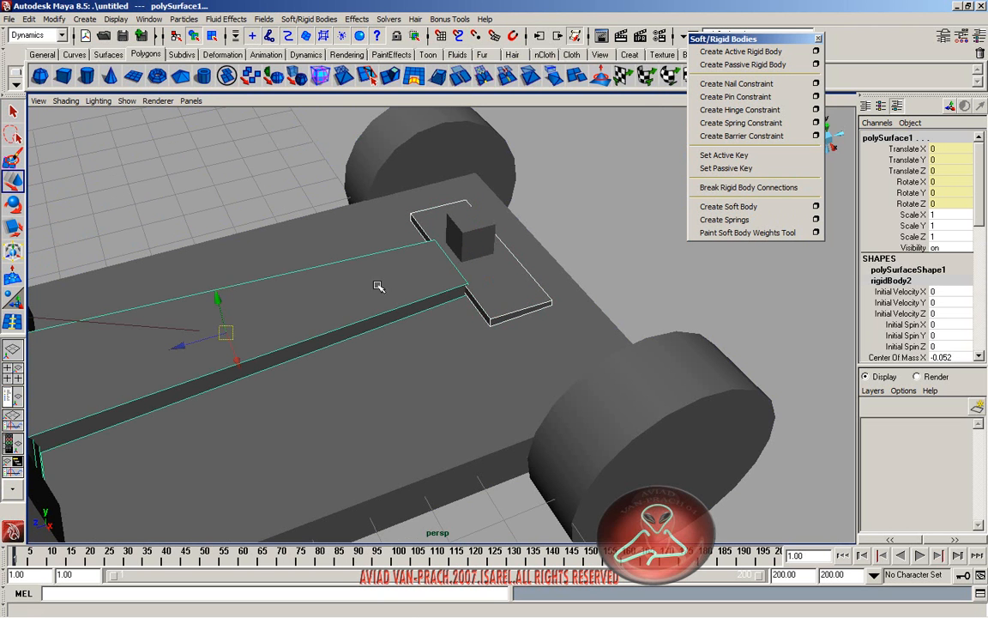
{"action": "key", "text": "p"}
- Set the Spring Stiffness of the spring constraint between the floating anchor cube and the arm to 7
{"action": "scroll", "coordinate": [369, 276], "scroll_direction": "down", "scroll_amount": 5}
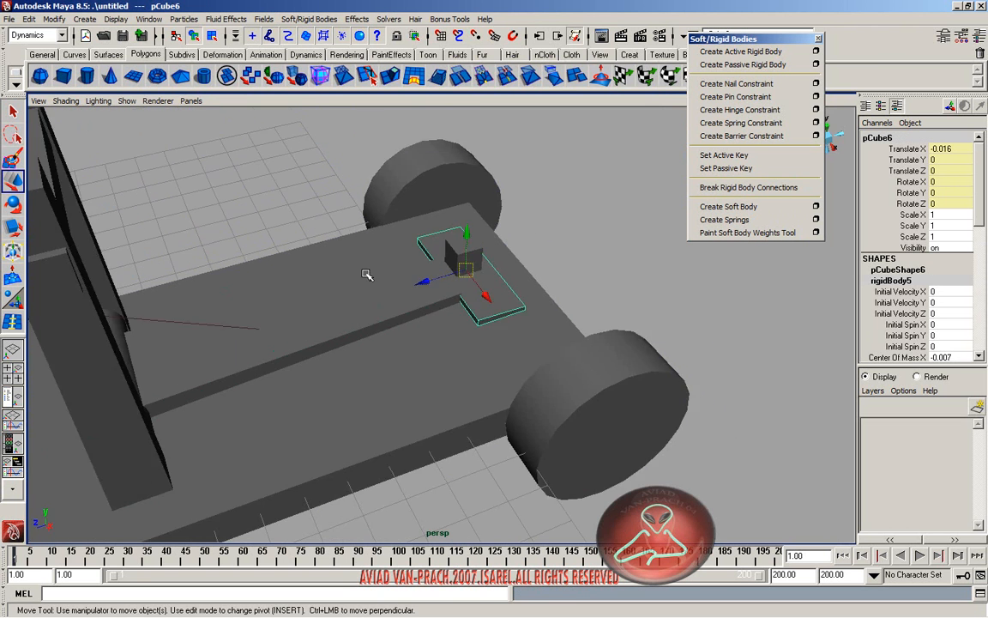
{"action": "left_click_drag", "start_coordinate": [376, 280], "coordinate": [286, 251], "text": "alt"}
{"action": "left_click", "coordinate": [380, 217]}
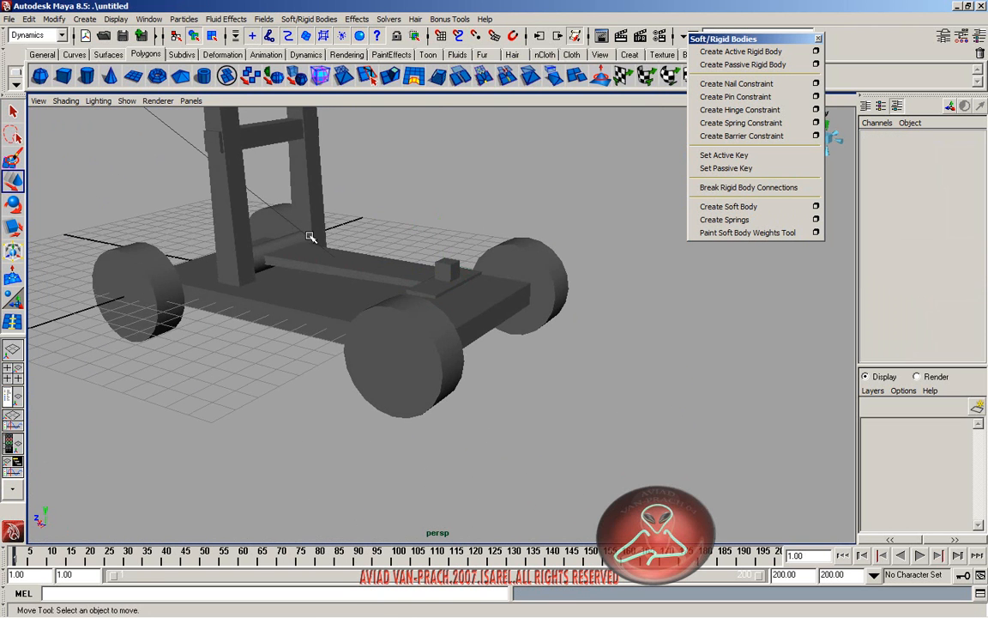
{"action": "left_click_drag", "start_coordinate": [357, 281], "coordinate": [428, 307], "text": "alt"}
{"action": "scroll", "coordinate": [655, 482], "scroll_direction": "down", "scroll_amount": 5}
{"action": "left_click_drag", "start_coordinate": [655, 481], "coordinate": [578, 424], "text": "alt"}
{"action": "middle_click_drag", "start_coordinate": [431, 379], "coordinate": [516, 417], "text": "alt"}
{"action": "left_click", "coordinate": [227, 180]}
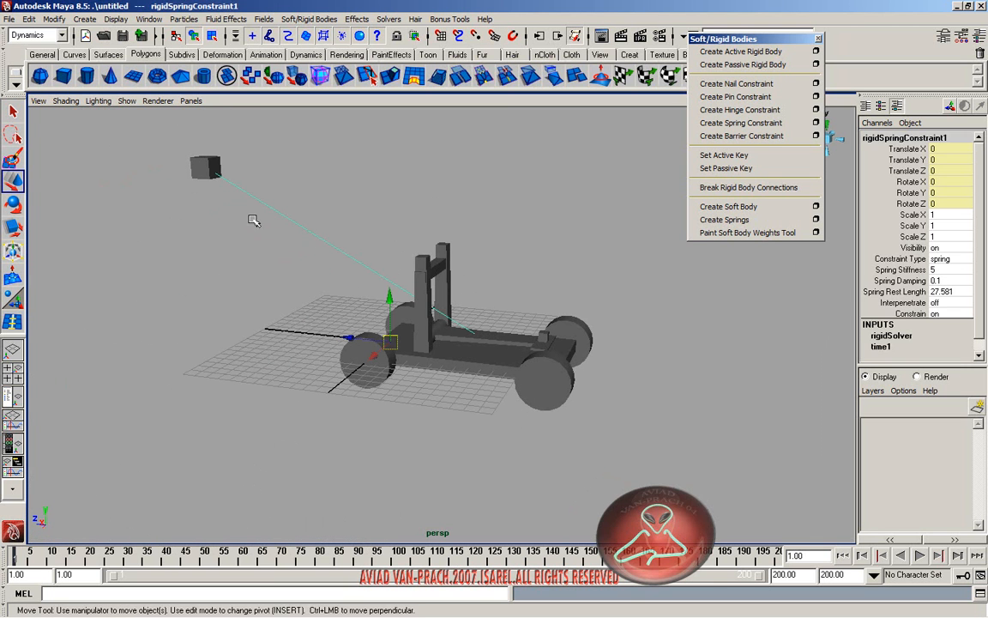
{"action": "scroll", "coordinate": [927, 266], "scroll_direction": "down", "scroll_amount": 1}
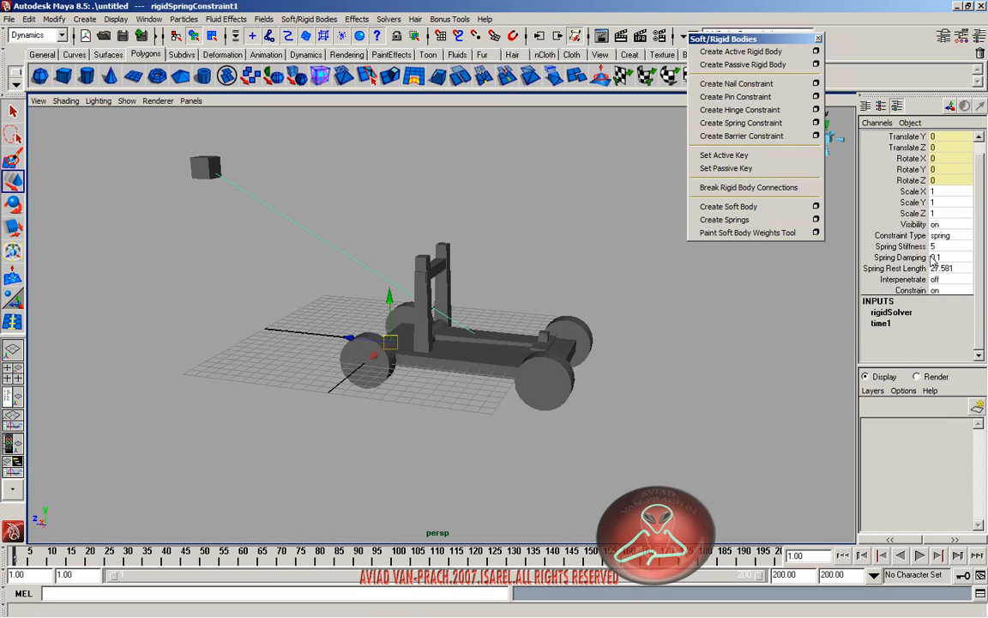
{"action": "scroll", "coordinate": [944, 255], "scroll_direction": "up", "scroll_amount": 1}
{"action": "left_click", "coordinate": [942, 256]}
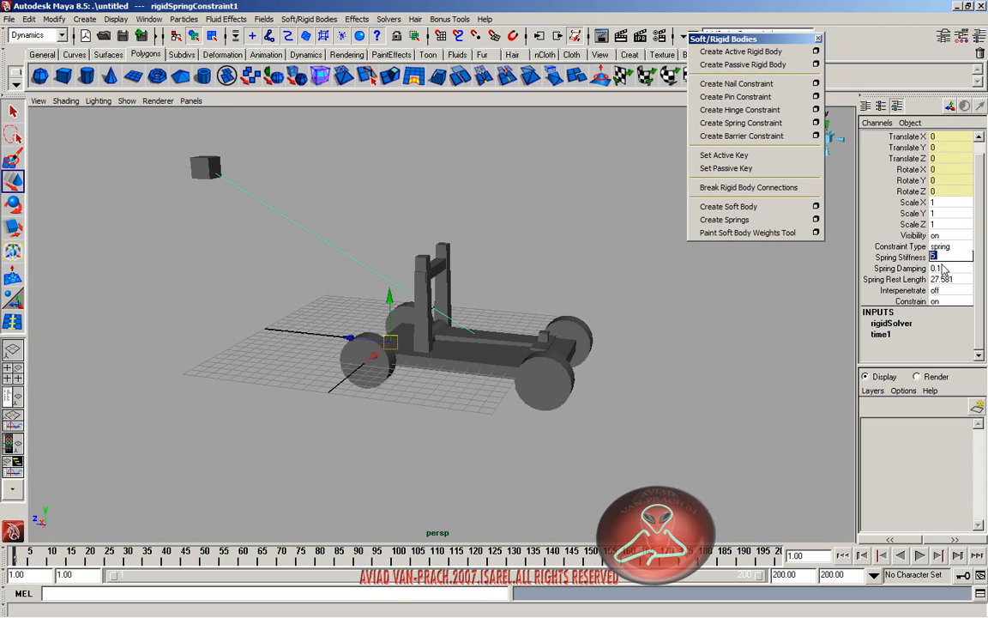
{"action": "type", "text": "7"}
{"action": "key", "text": "Return"}
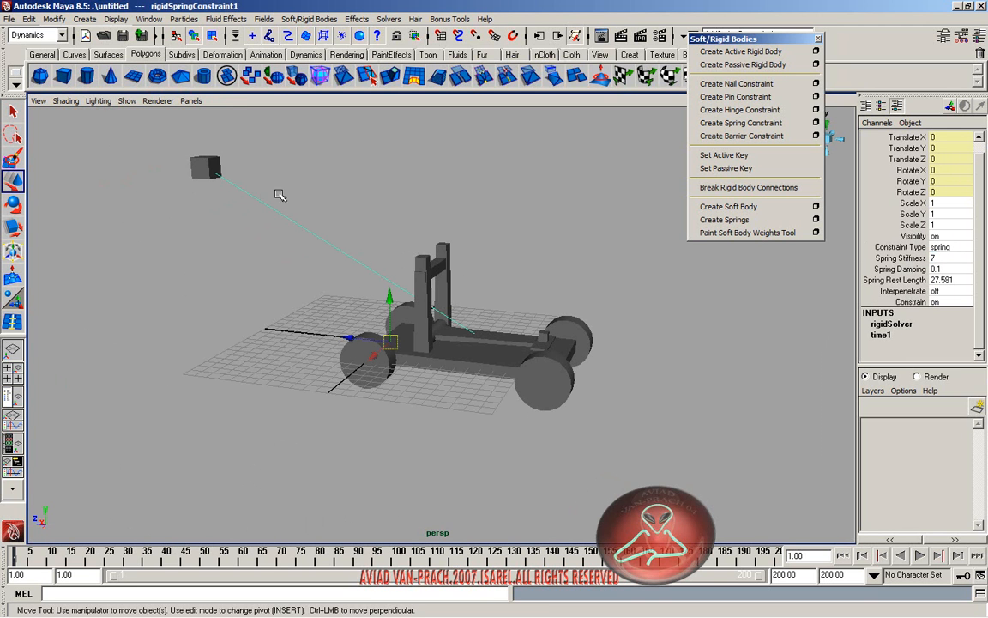
- Play the simulation briefly to test the stiffer spring, then rewind to frame 1
{"action": "left_click", "coordinate": [198, 172]}
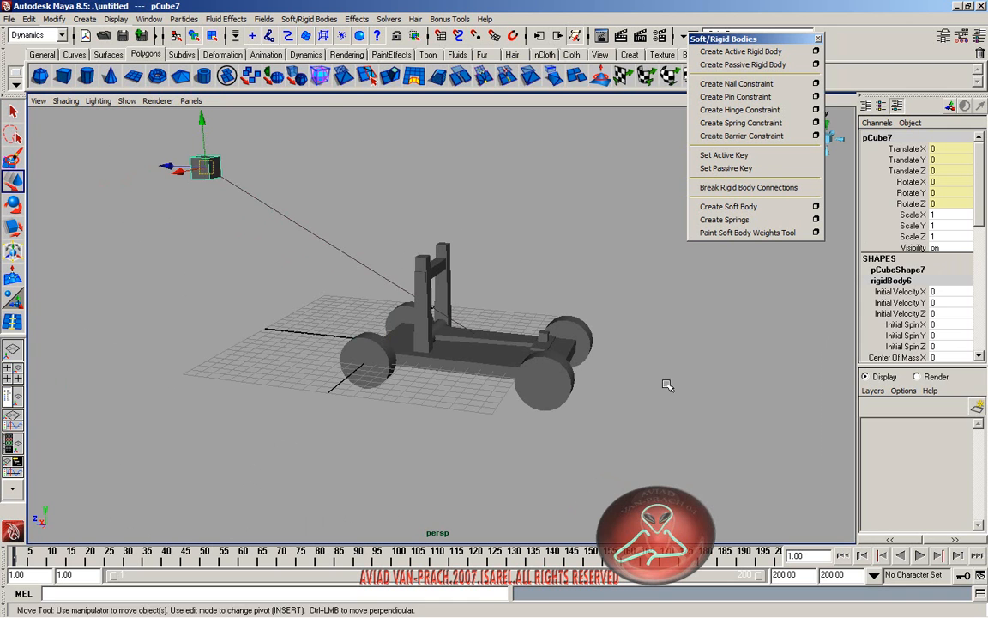
{"action": "left_click", "coordinate": [921, 555]}
{"action": "left_click", "coordinate": [921, 555]}
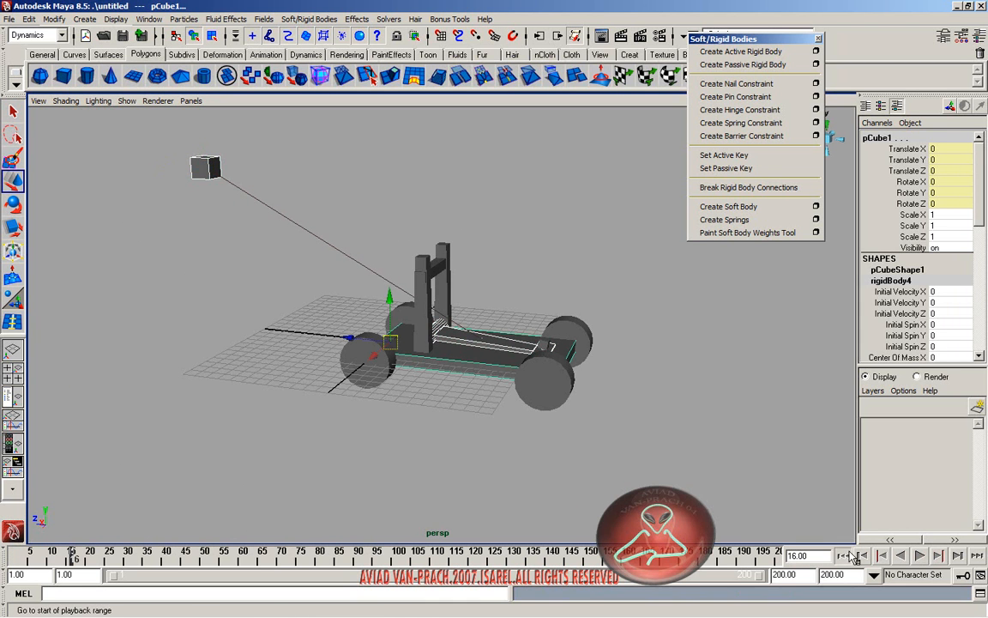
{"action": "left_click", "coordinate": [882, 556]}
- Move the spring's anchor cube farther from the catapult to Translate Z of about 10.438, test the launch, and rewind
{"action": "left_click", "coordinate": [215, 176]}
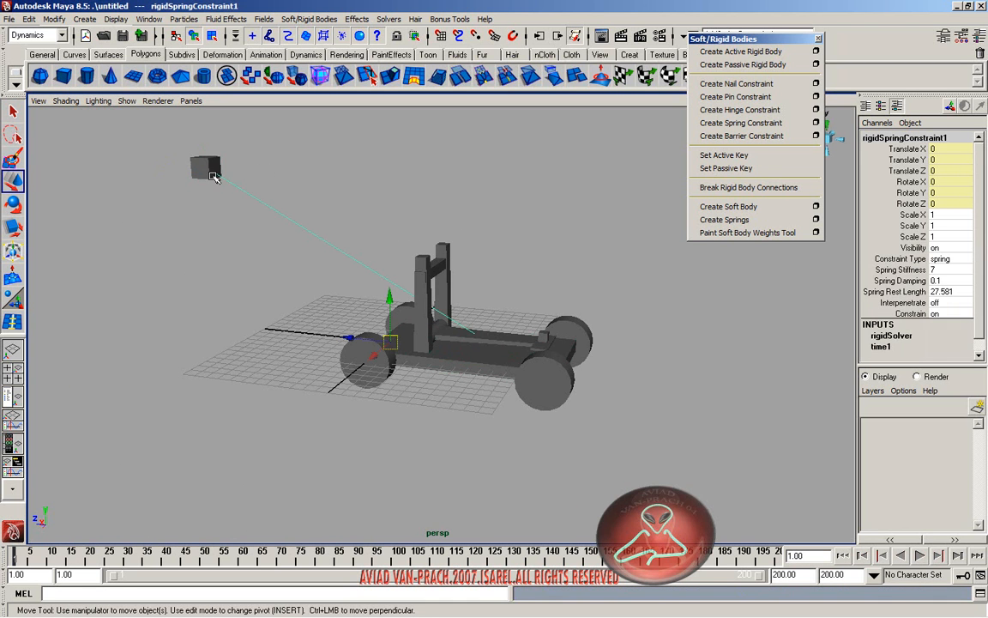
{"action": "left_click", "coordinate": [190, 164]}
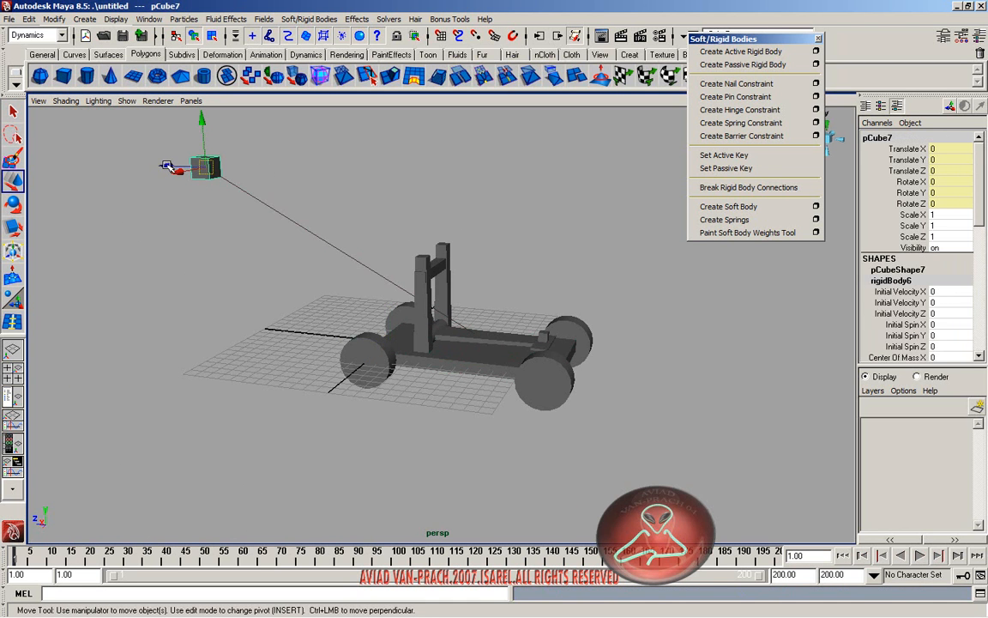
{"action": "left_click_drag", "start_coordinate": [172, 167], "coordinate": [67, 163]}
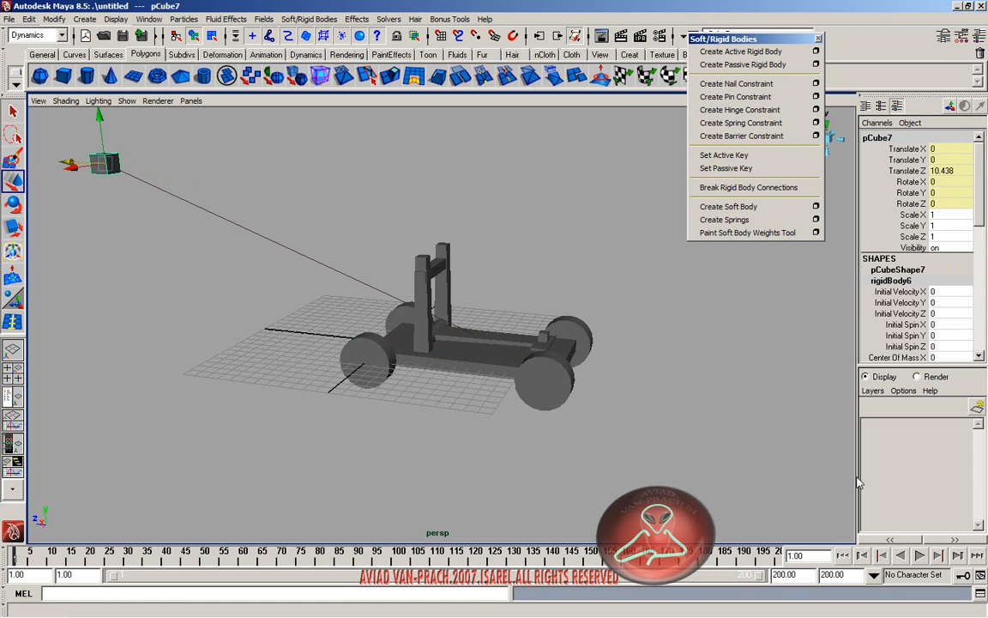
{"action": "left_click", "coordinate": [919, 556]}
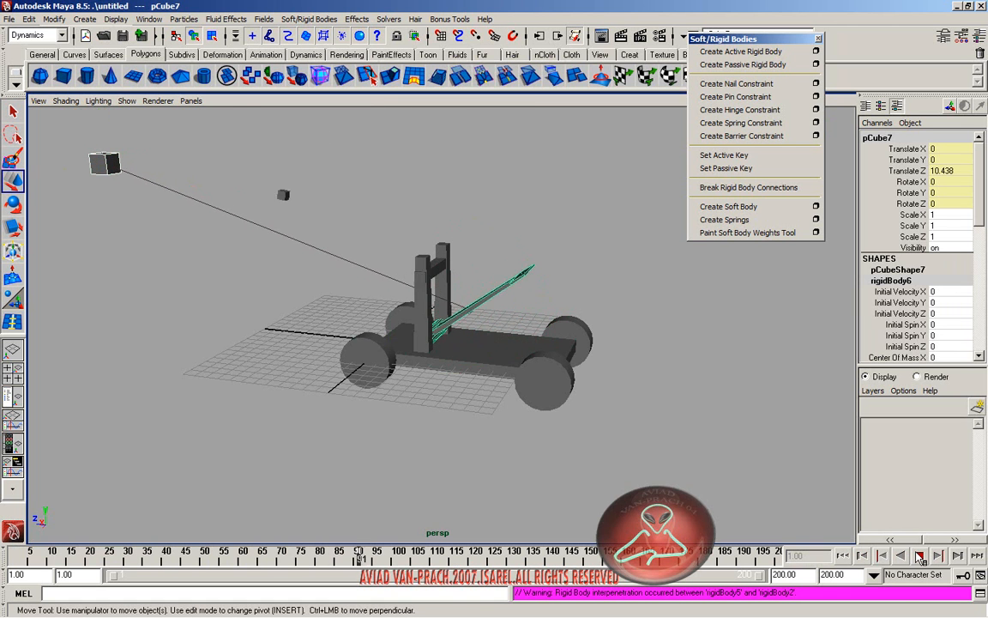
{"action": "left_click", "coordinate": [919, 556]}
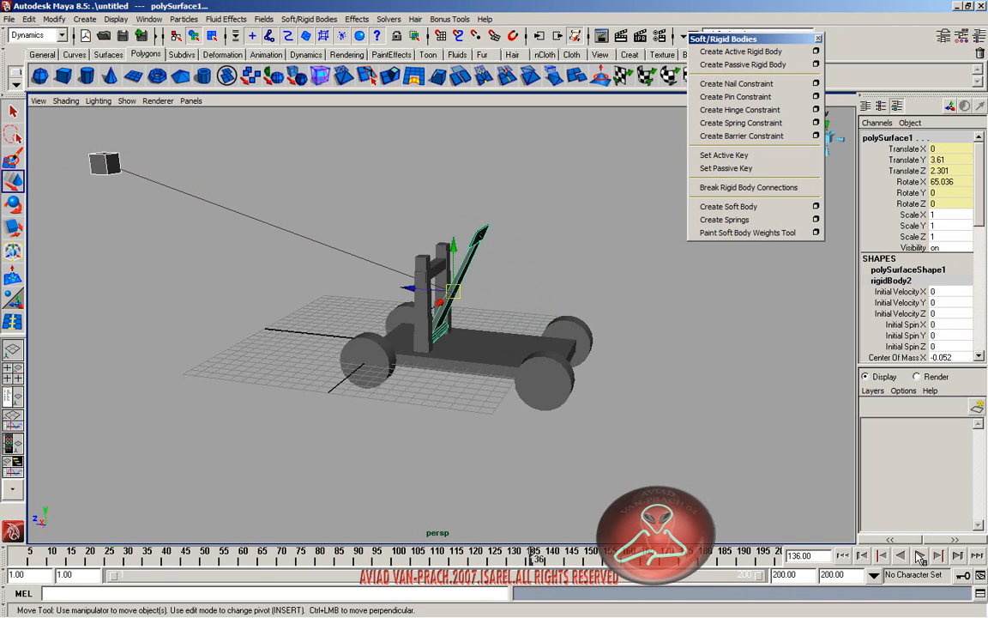
{"action": "left_click", "coordinate": [862, 555]}
- Raise the spring's anchor cube to a Translate Y of about 4.98, play the simulation to test the launch, and rewind
{"action": "left_click", "coordinate": [102, 163]}
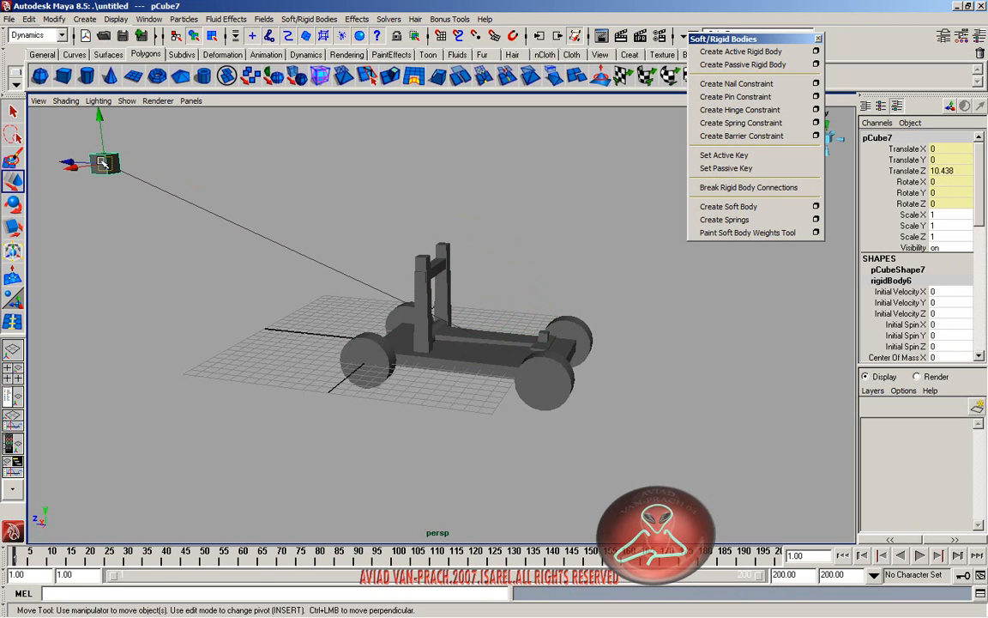
{"action": "left_click_drag", "start_coordinate": [96, 131], "coordinate": [96, 71]}
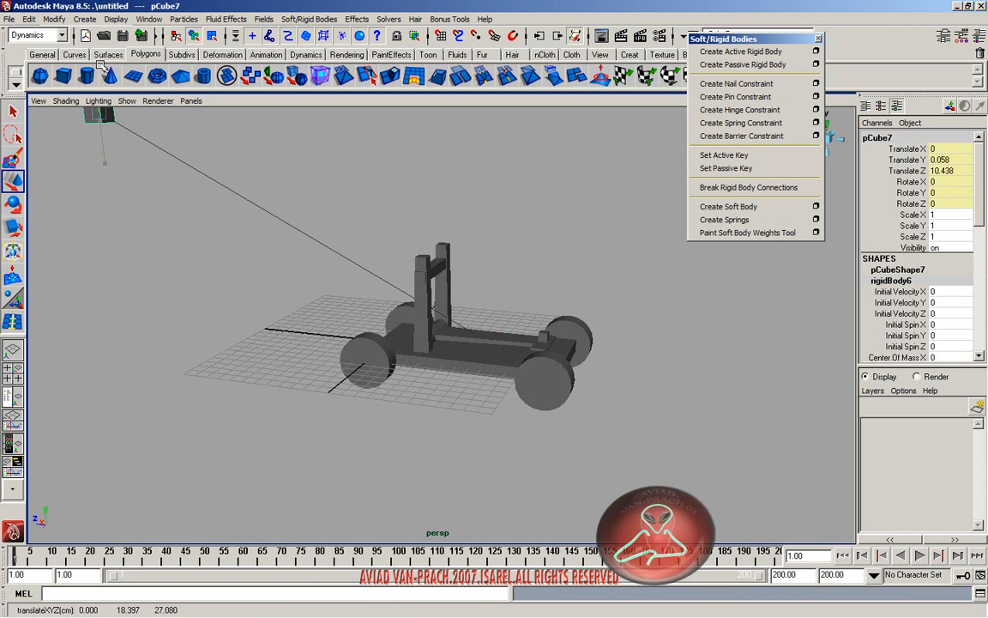
{"action": "left_click", "coordinate": [918, 556]}
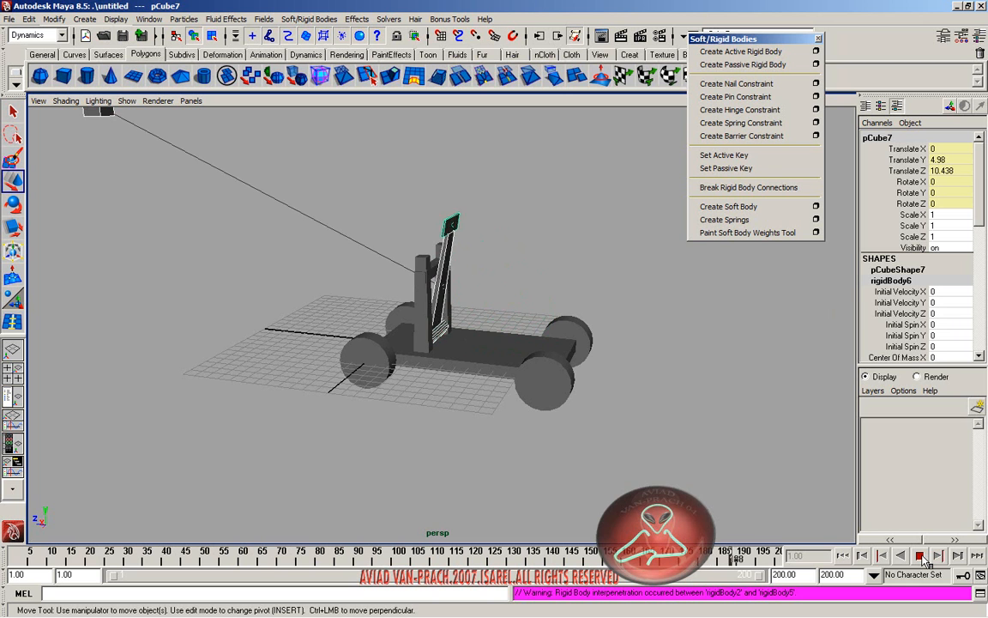
{"action": "left_click", "coordinate": [919, 556]}
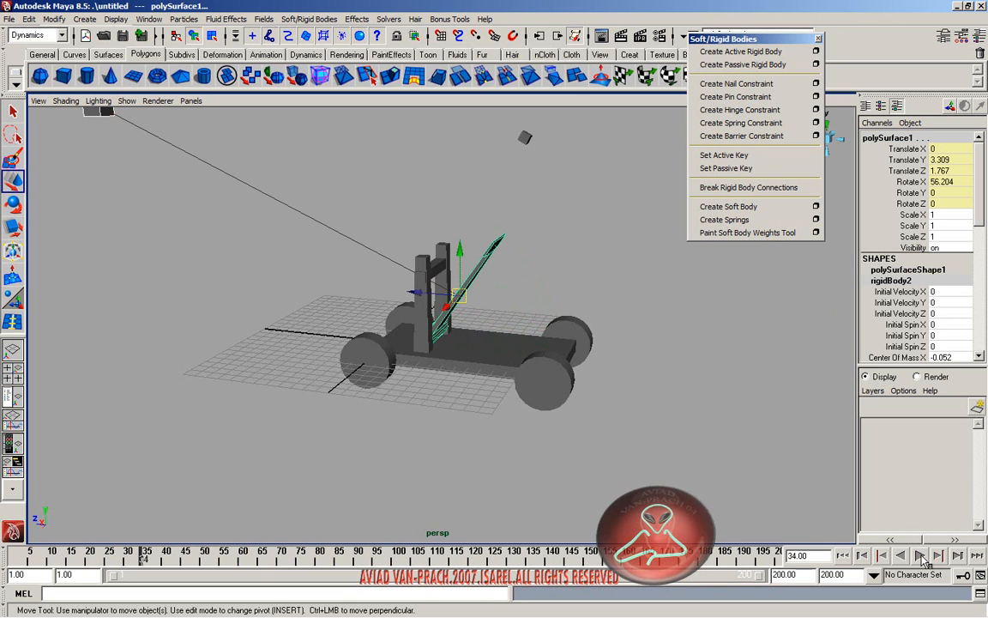
{"action": "left_click", "coordinate": [845, 556]}
- Replay the launch in shaded mode and in a wider side-on wireframe view to examine the projectile's motion, ending at frame 1
{"action": "left_click", "coordinate": [920, 556]}
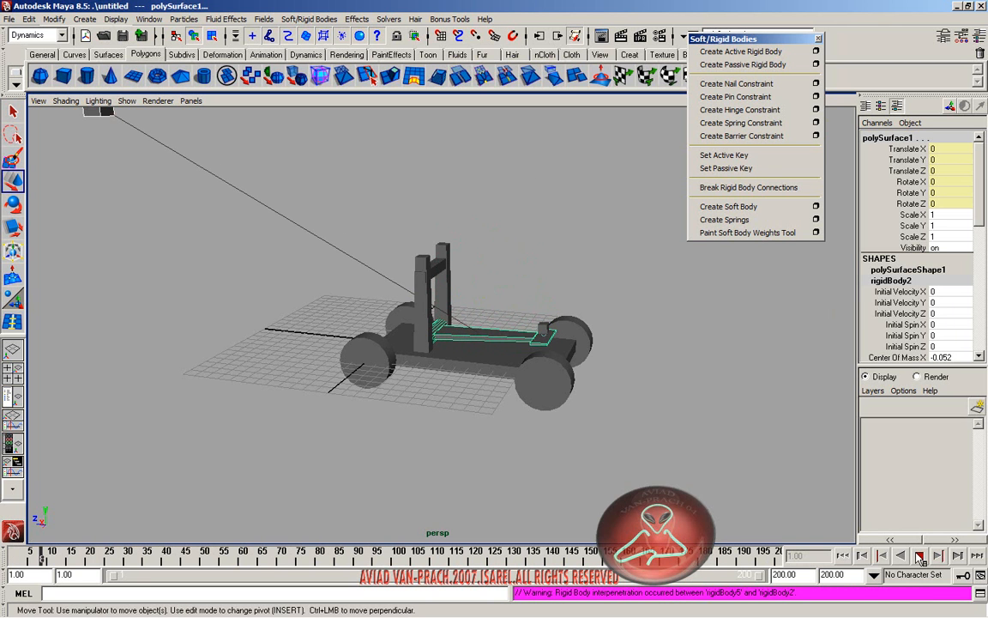
{"action": "left_click", "coordinate": [919, 556]}
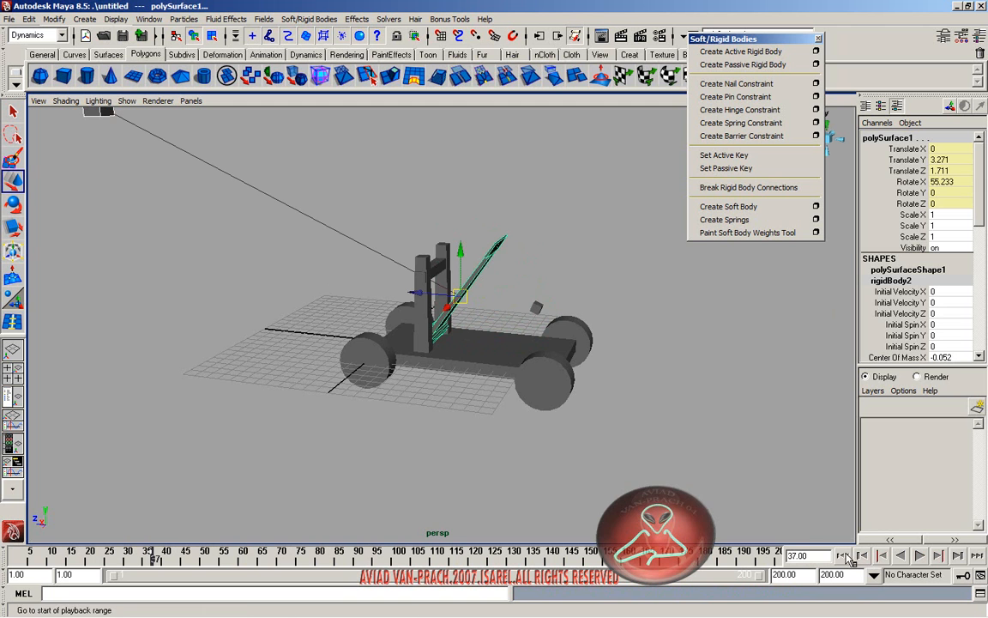
{"action": "key", "text": "4"}
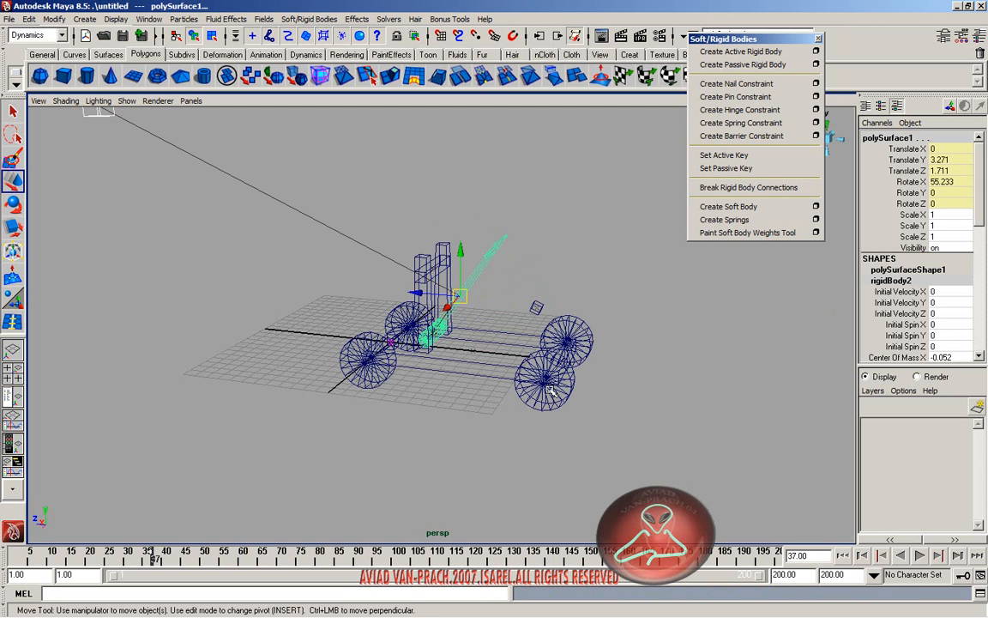
{"action": "scroll", "coordinate": [549, 389], "scroll_direction": "down", "scroll_amount": 4}
{"action": "left_click_drag", "start_coordinate": [547, 389], "coordinate": [499, 382], "text": "alt"}
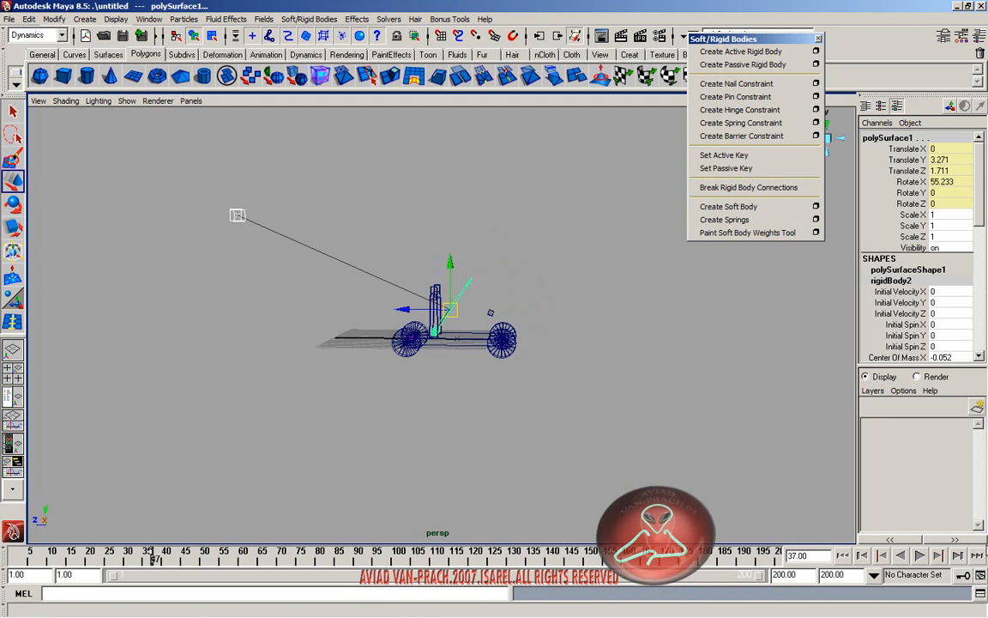
{"action": "left_click", "coordinate": [836, 498]}
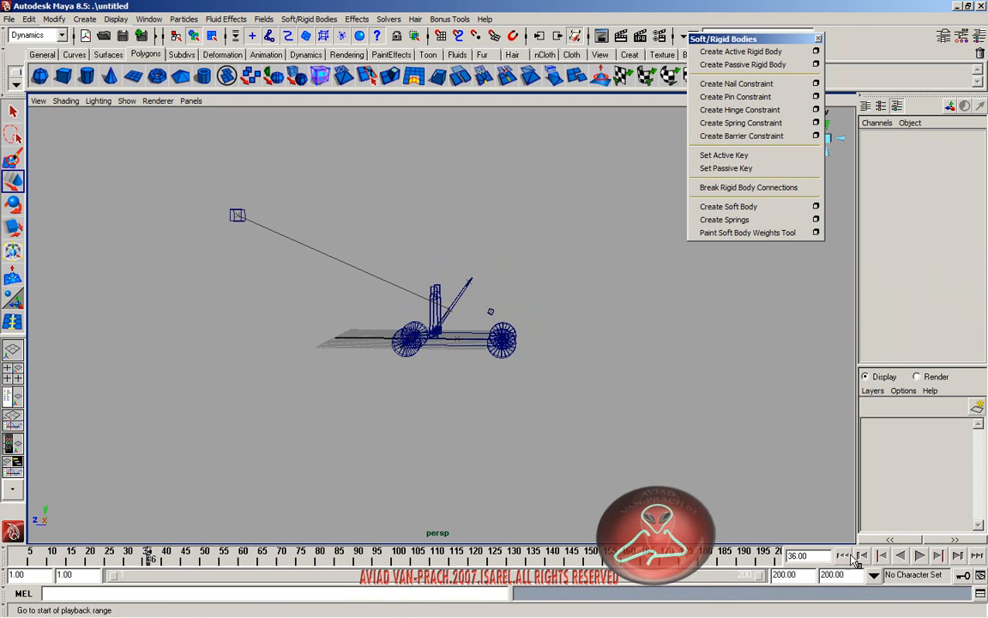
{"action": "left_click", "coordinate": [855, 556]}
{"action": "left_click", "coordinate": [919, 556]}
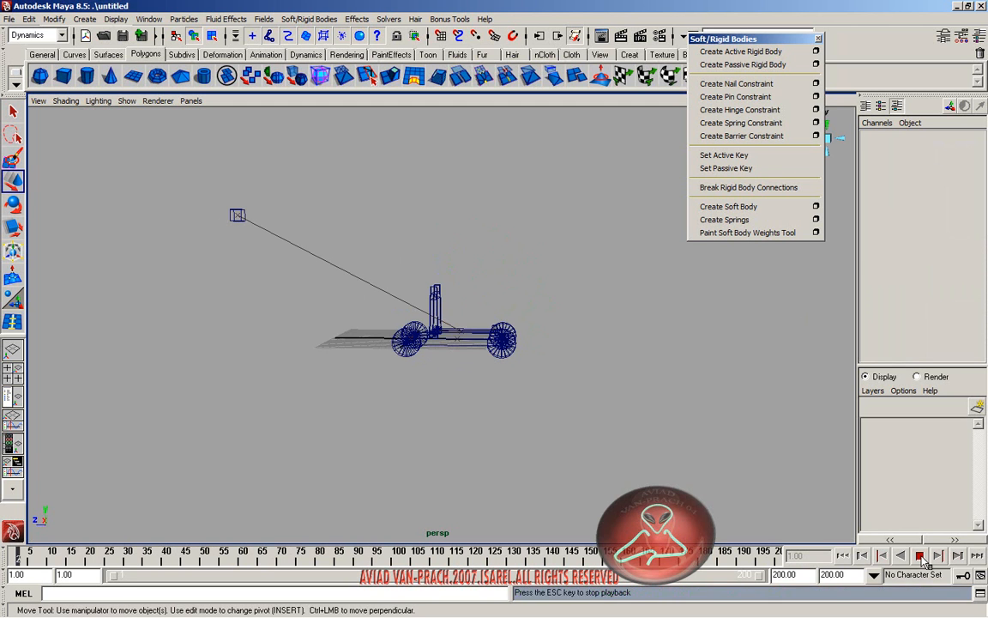
{"action": "left_click", "coordinate": [919, 556]}
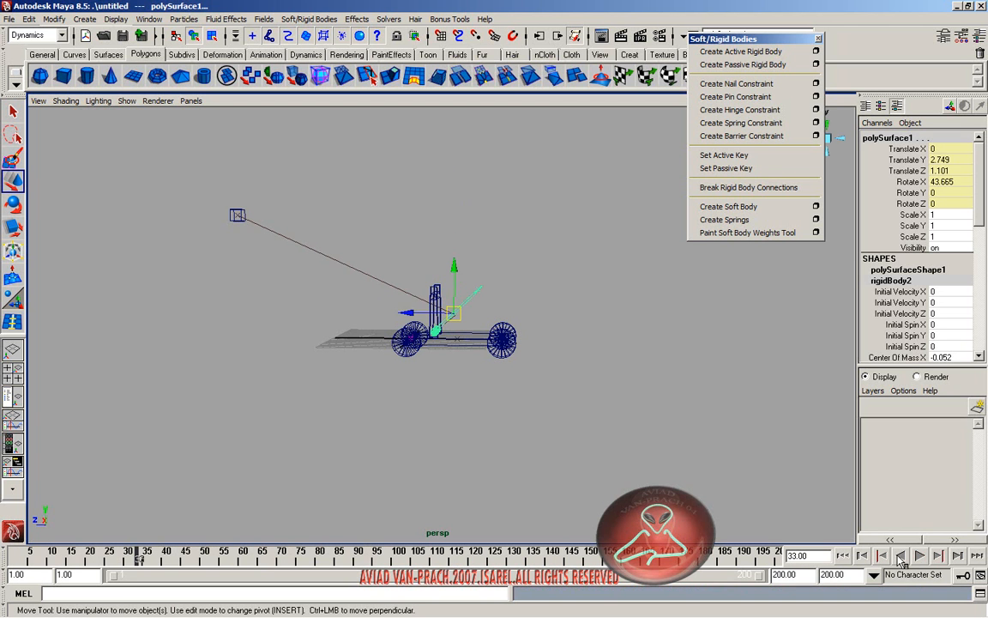
{"action": "left_click", "coordinate": [852, 556]}
- Move the spring's anchor cube down and toward the catapult to Translate Y 0.895 and Translate Z 4.35, test the launch, and rewind
{"action": "left_click", "coordinate": [236, 214]}
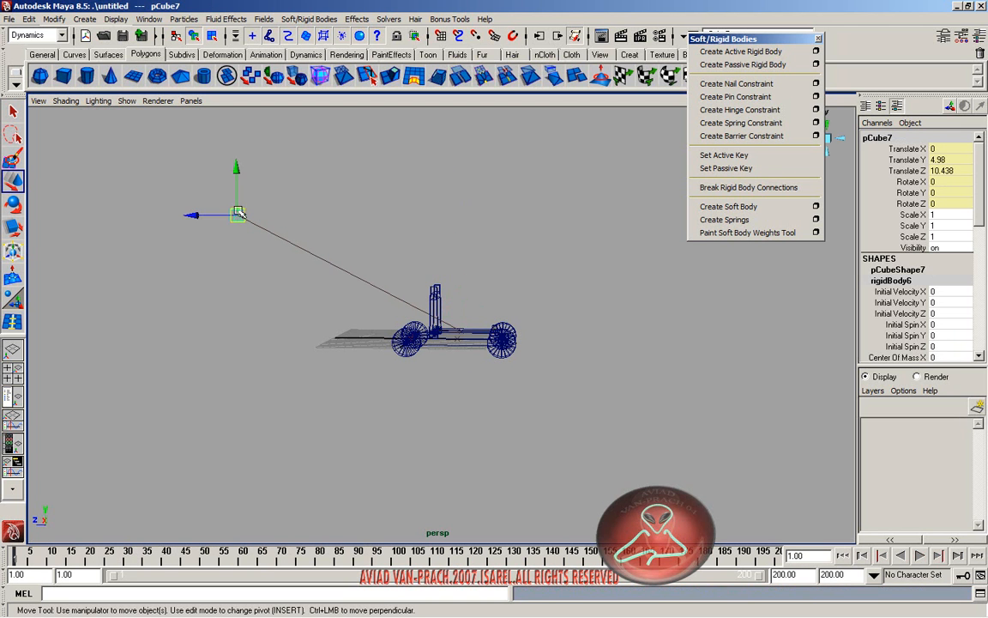
{"action": "left_click_drag", "start_coordinate": [237, 172], "coordinate": [239, 194]}
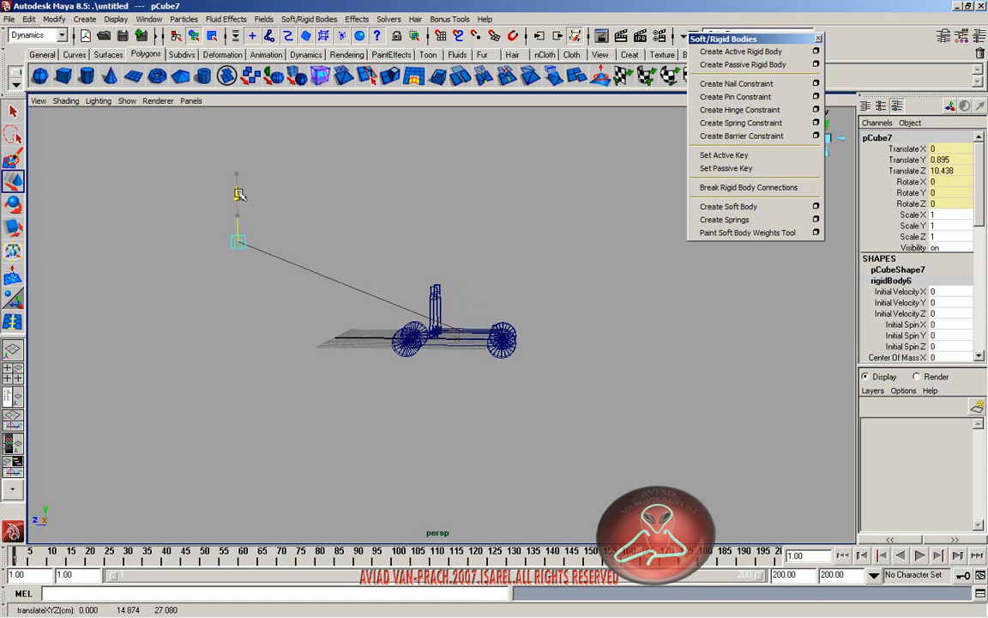
{"action": "left_click_drag", "start_coordinate": [192, 241], "coordinate": [231, 241]}
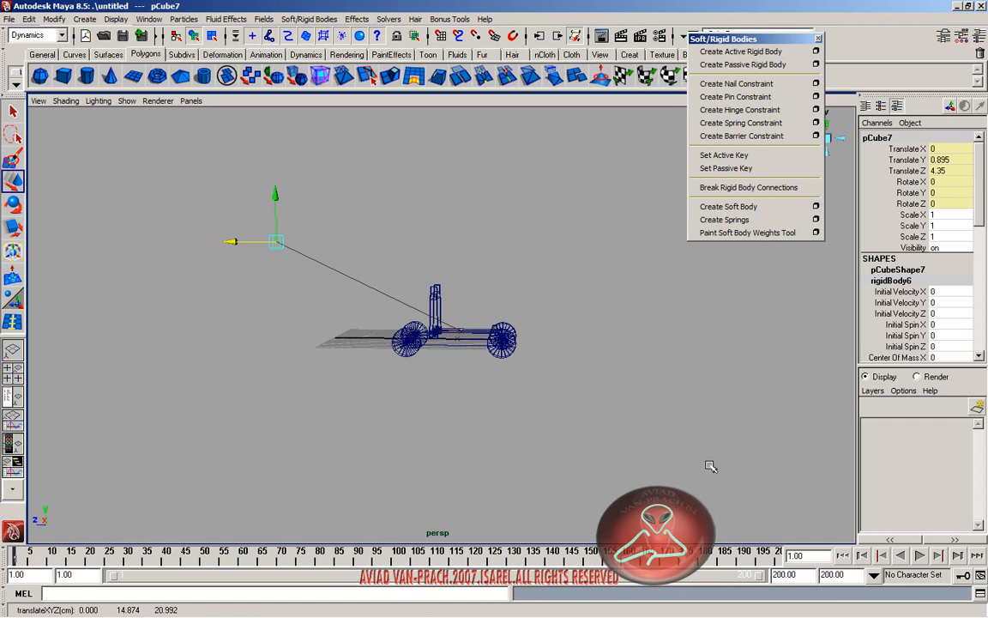
{"action": "left_click", "coordinate": [919, 556]}
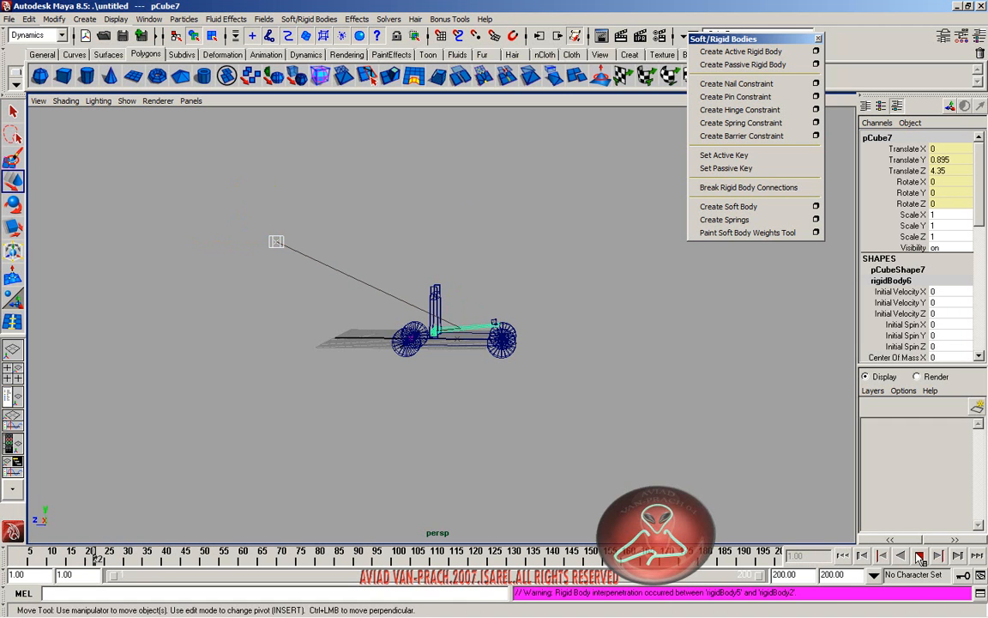
{"action": "left_click", "coordinate": [919, 557]}
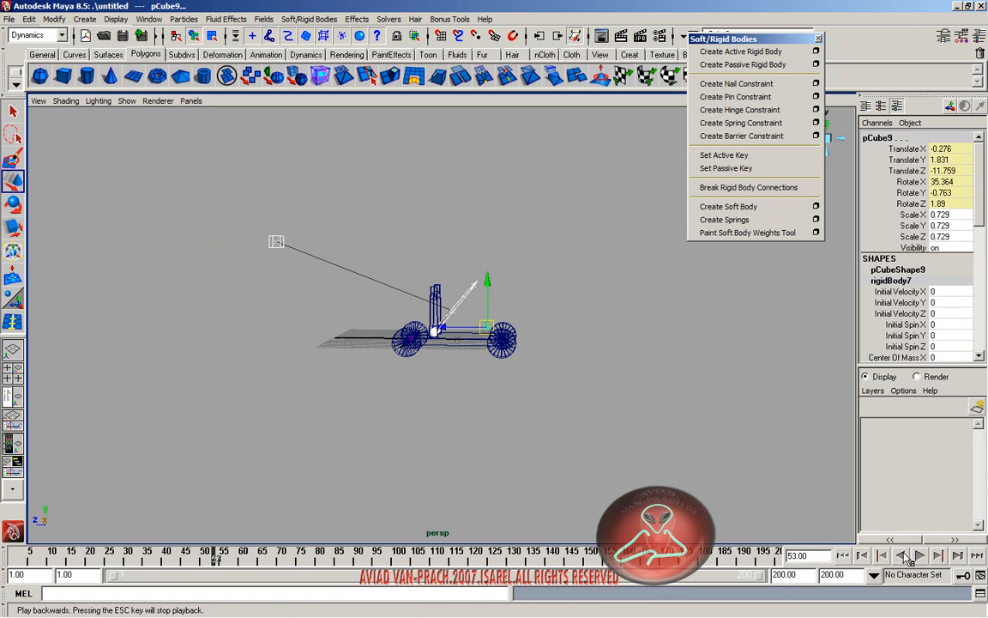
{"action": "left_click", "coordinate": [845, 556]}
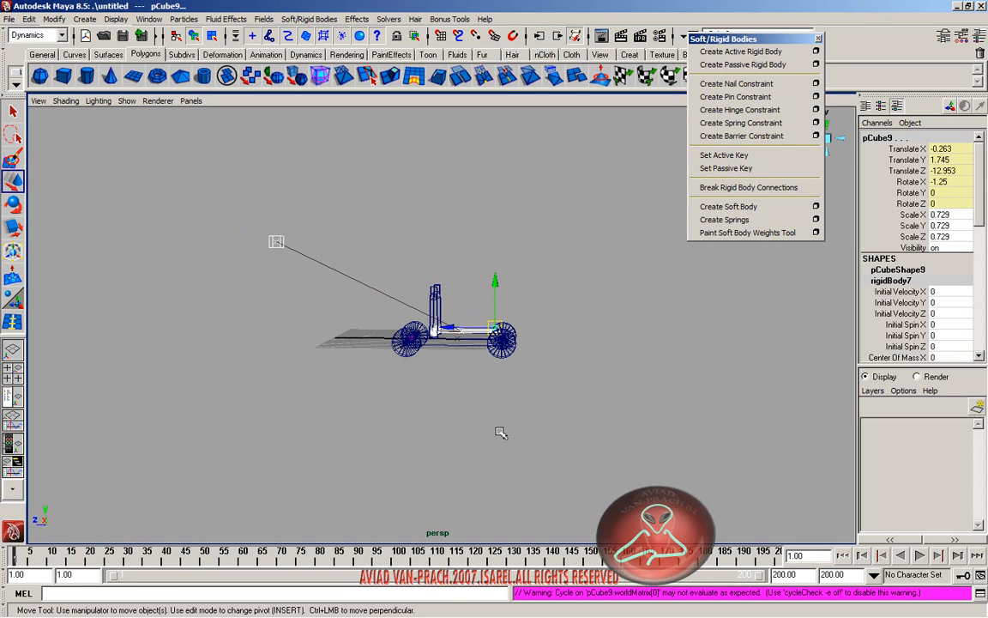
- In the side view, lower the projectile cube slightly onto the arm to a Translate Y of about 1.742
{"action": "scroll", "coordinate": [502, 429], "scroll_direction": "up", "scroll_amount": 3}
{"action": "key", "text": "space"}
{"action": "key", "text": "space"}
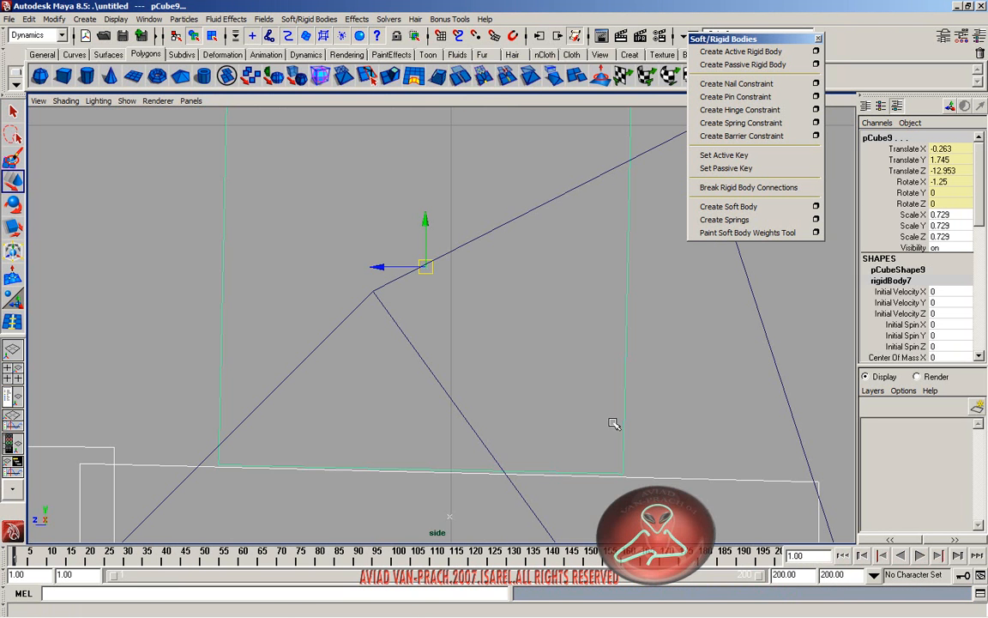
{"action": "left_click", "coordinate": [606, 399]}
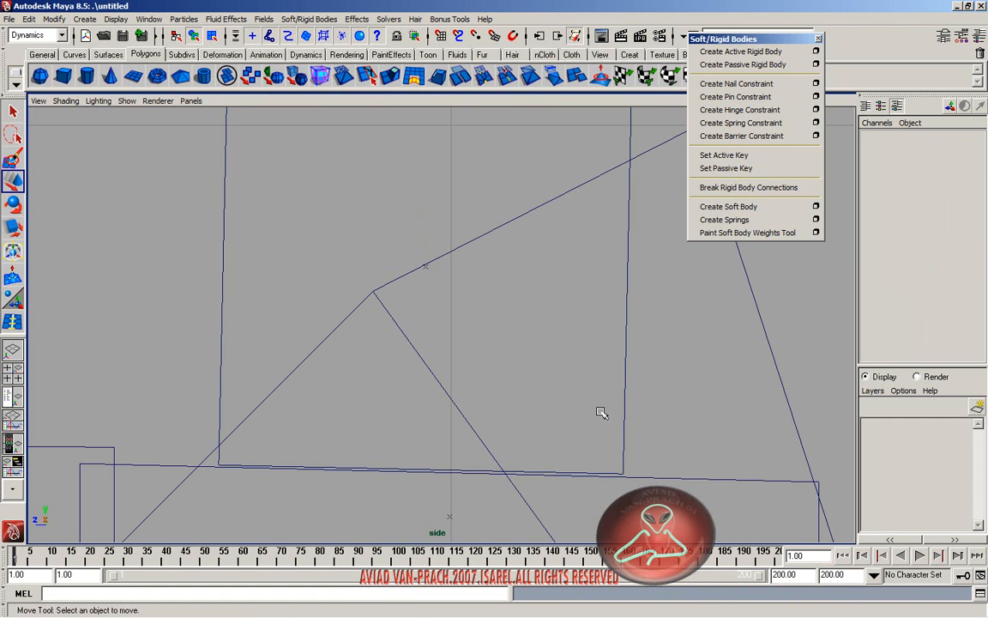
{"action": "left_click", "coordinate": [624, 409]}
{"action": "left_click_drag", "start_coordinate": [426, 222], "coordinate": [426, 222]}
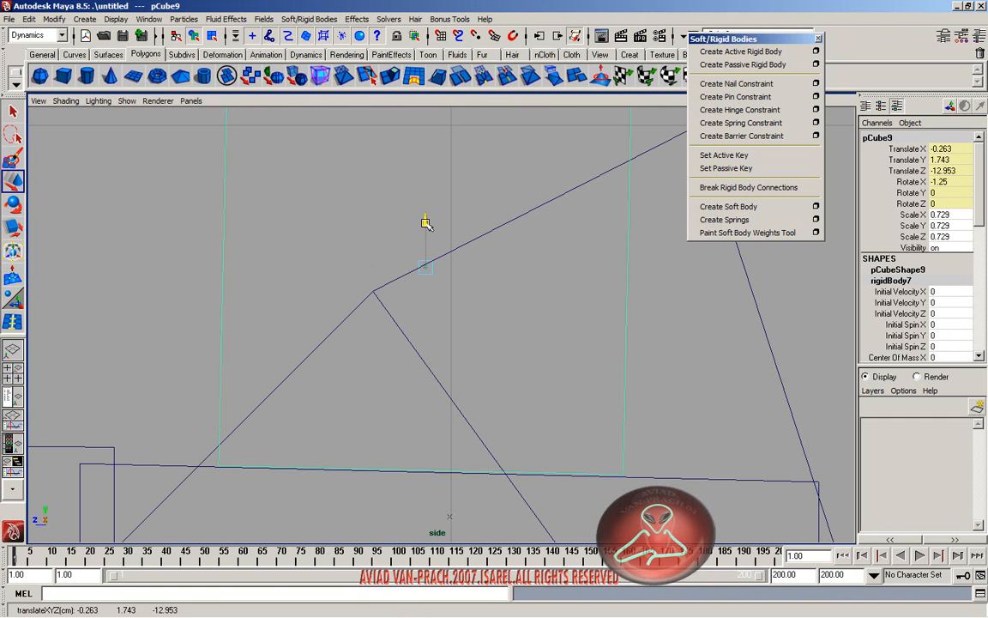
- Return to the perspective view, play the simulation to test the lowered projectile, and rewind to frame 1
{"action": "key", "text": "space"}
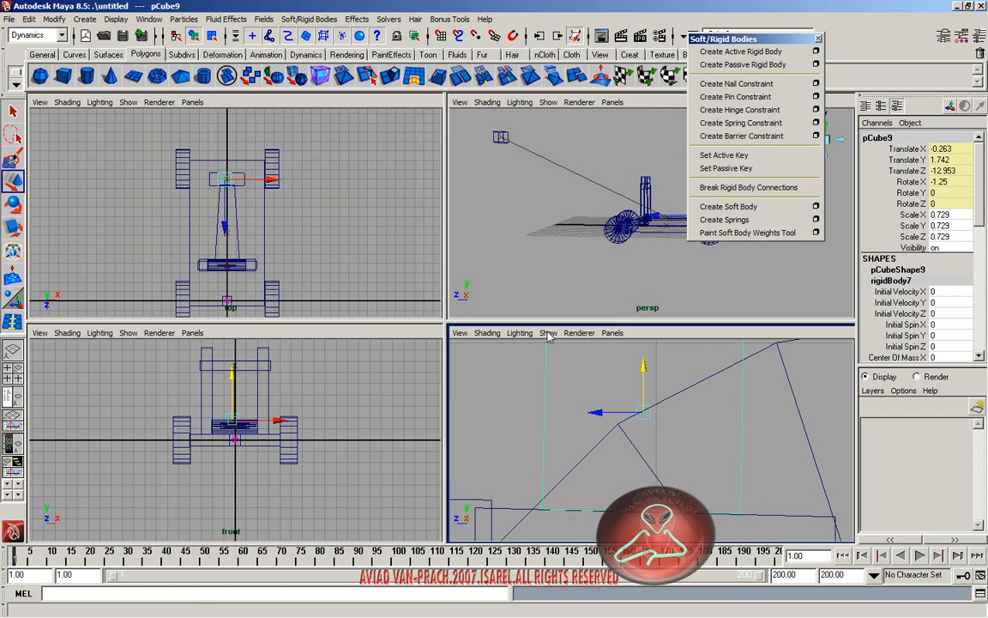
{"action": "key", "text": "space"}
{"action": "left_click", "coordinate": [919, 556]}
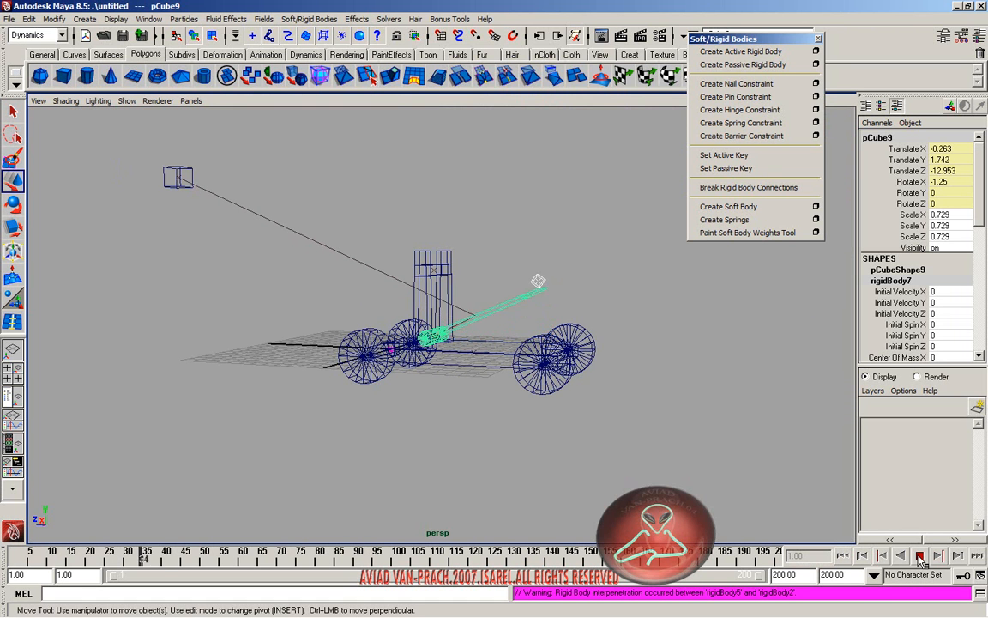
{"action": "left_click", "coordinate": [919, 557]}
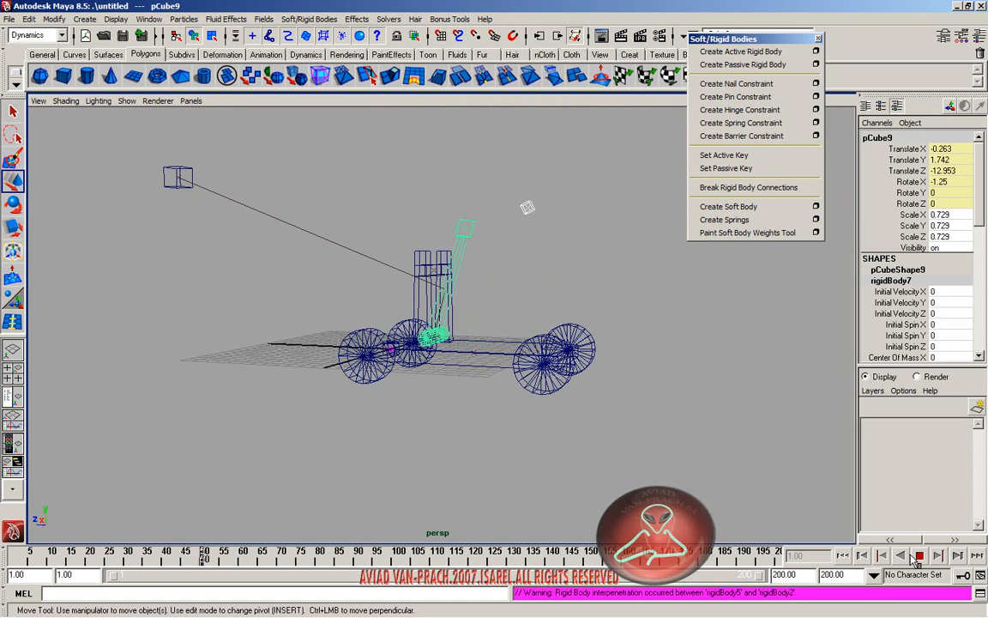
{"action": "left_click", "coordinate": [844, 556]}
- Select the spring constraint and set its Spring Stiffness to 10
{"action": "left_click", "coordinate": [188, 171]}
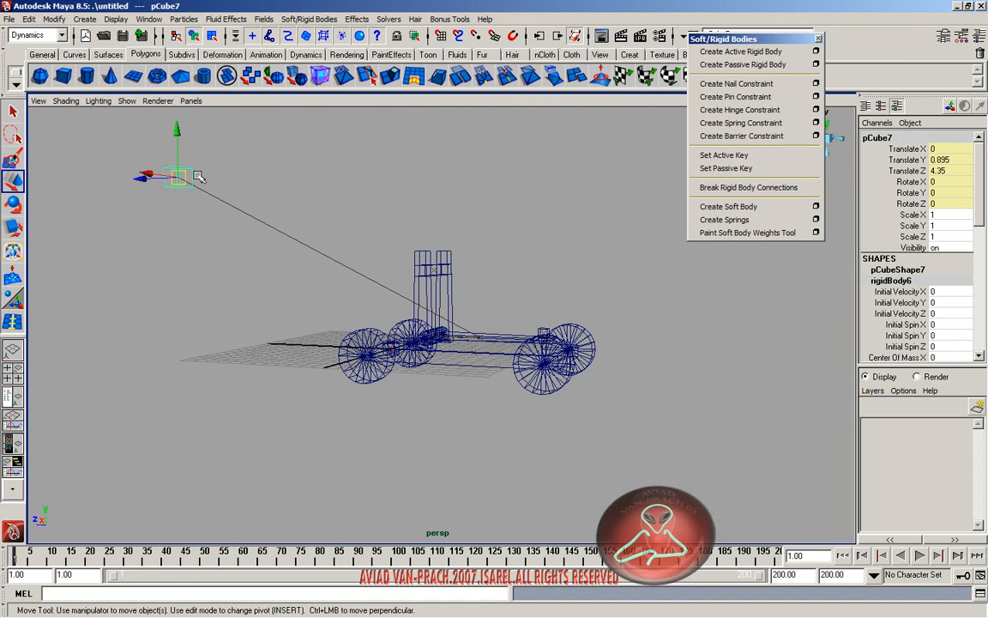
{"action": "left_click", "coordinate": [255, 213]}
{"action": "scroll", "coordinate": [892, 261], "scroll_direction": "down", "scroll_amount": 1}
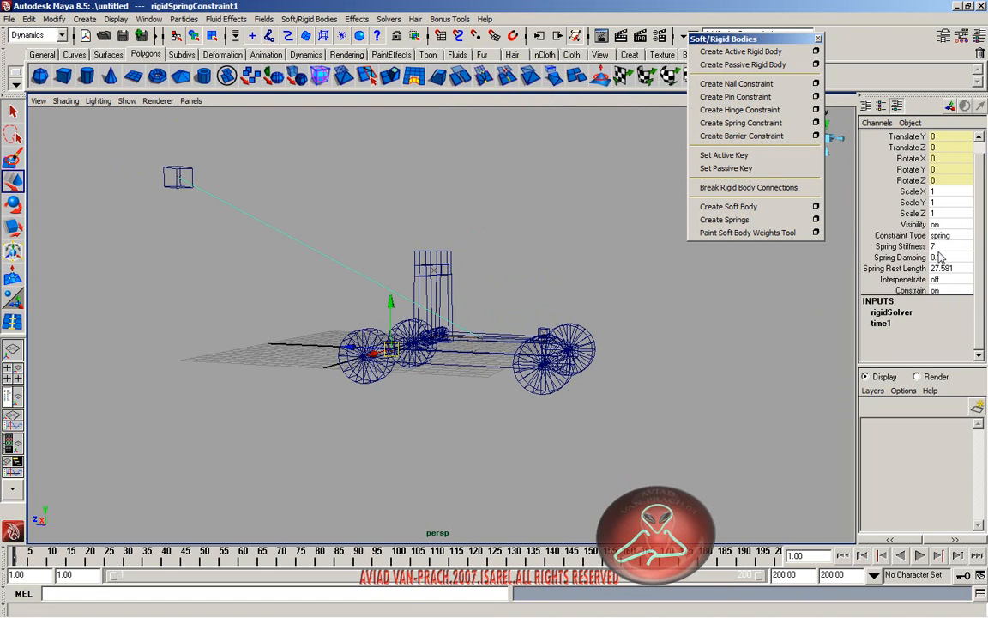
{"action": "left_click", "coordinate": [940, 246]}
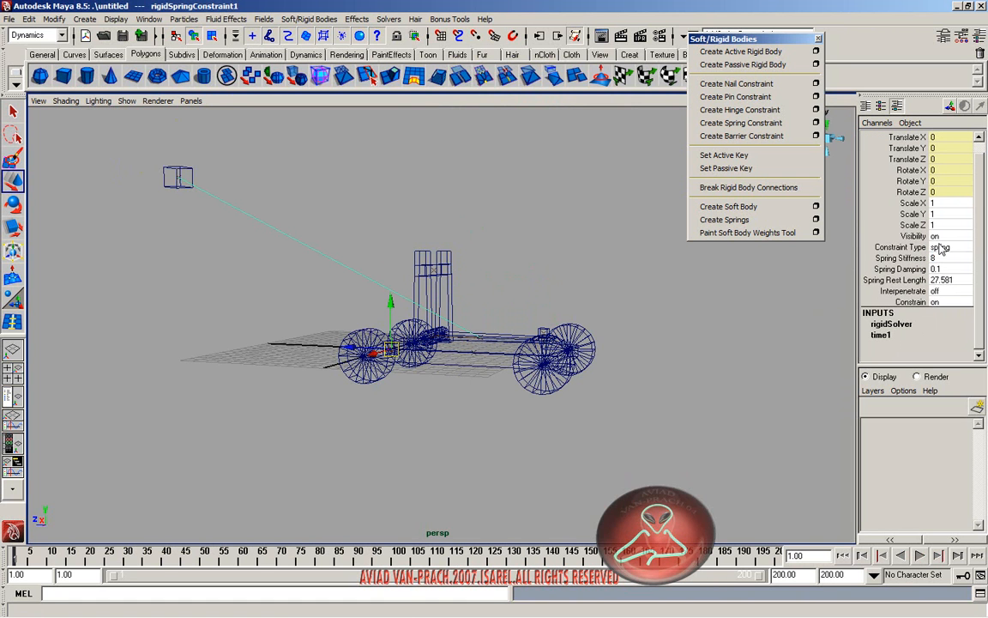
{"action": "left_click", "coordinate": [943, 256]}
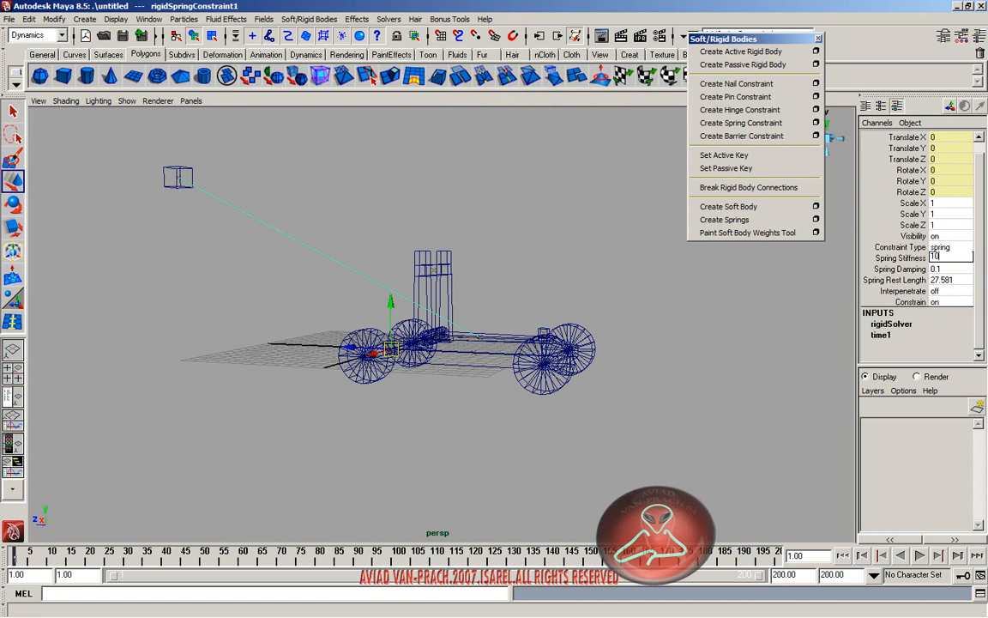
{"action": "key", "text": "Return"}
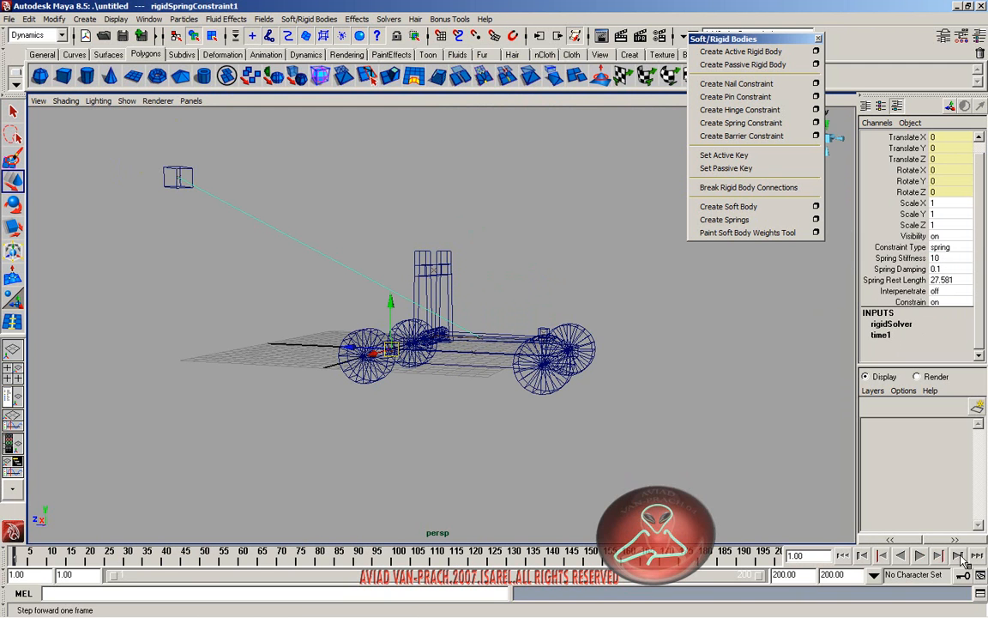
- Play the simulation to test the launch with the stiffness of 10, then rewind to frame 1
{"action": "left_click", "coordinate": [920, 556]}
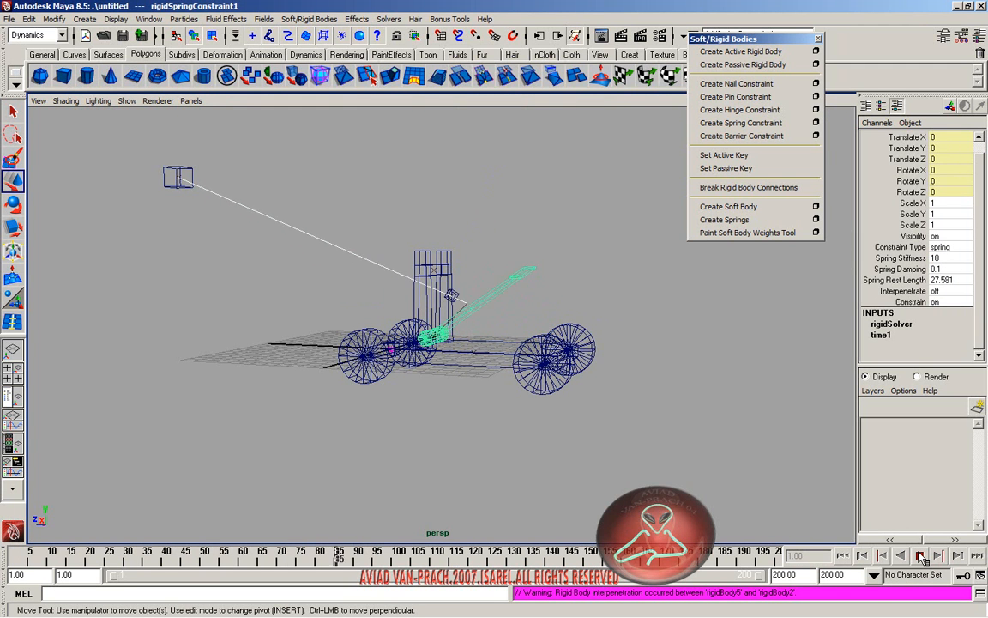
{"action": "left_click", "coordinate": [920, 555]}
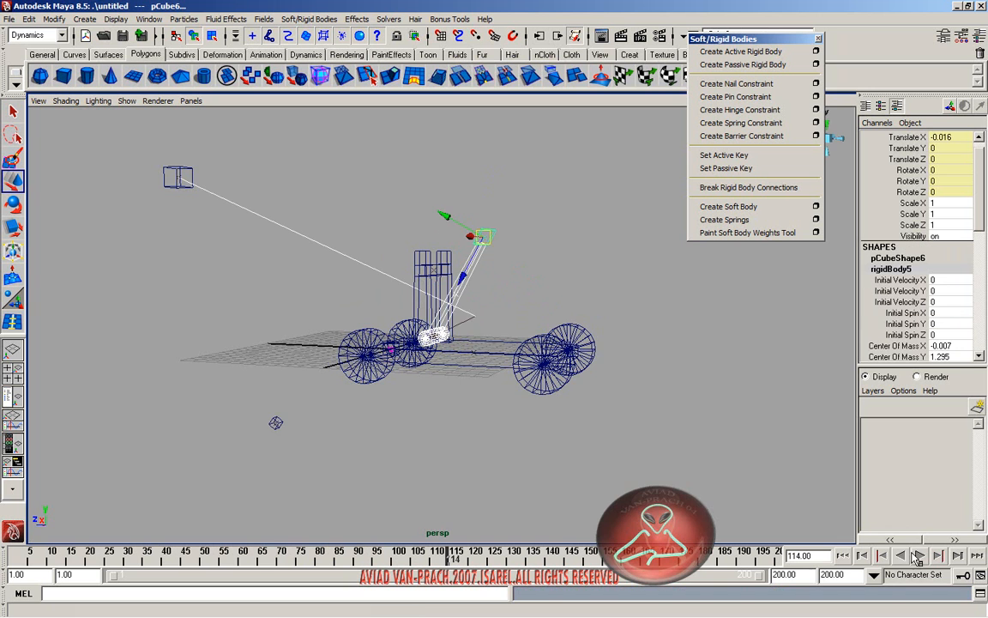
{"action": "left_click", "coordinate": [842, 556]}
- In the top view, center the projectile cube on the arm at Translate X of about -0.039 and Translate Z of about -12.819
{"action": "key", "text": "space"}
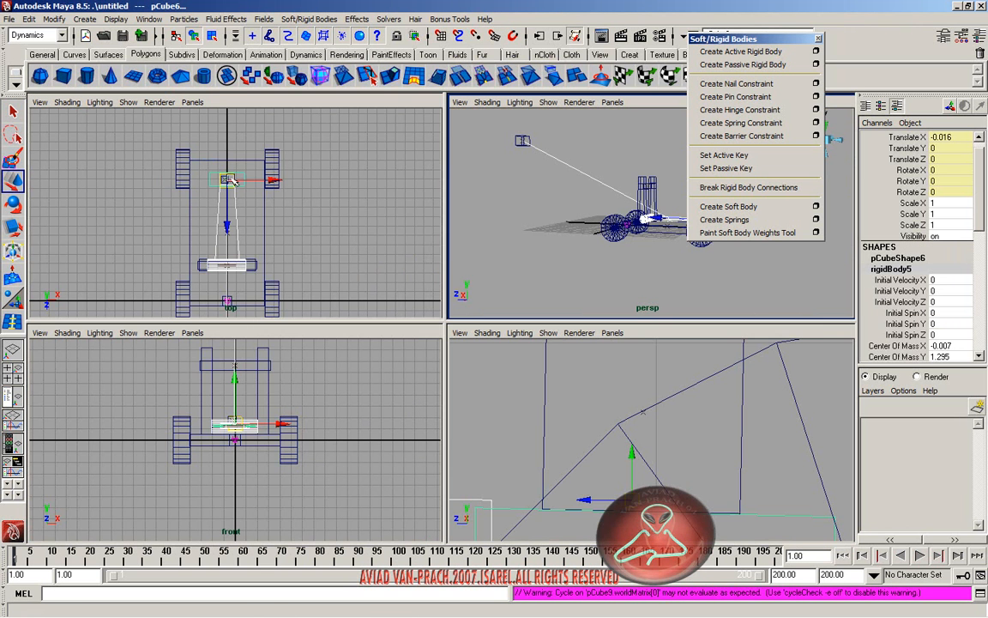
{"action": "scroll", "coordinate": [253, 200], "scroll_direction": "up", "scroll_amount": 3}
{"action": "key", "text": "space"}
{"action": "scroll", "coordinate": [473, 333], "scroll_direction": "up", "scroll_amount": 4}
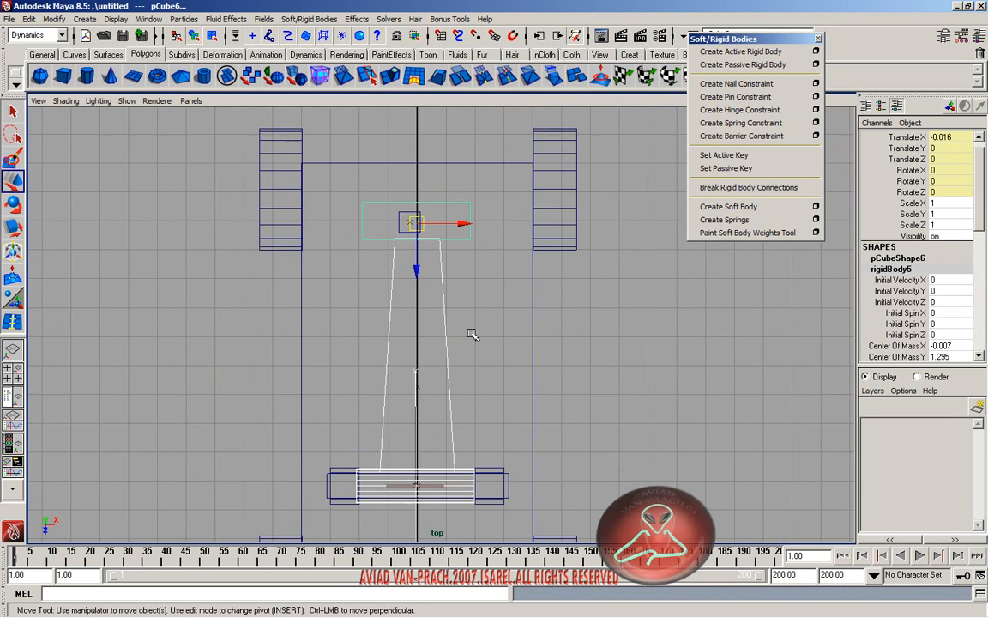
{"action": "left_click", "coordinate": [403, 219]}
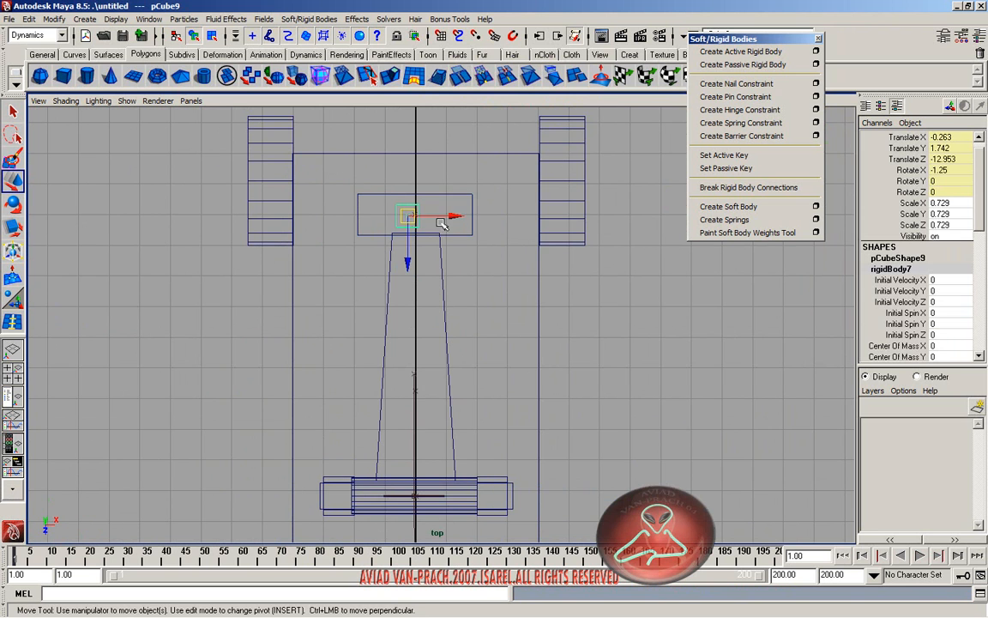
{"action": "left_click_drag", "start_coordinate": [453, 217], "coordinate": [455, 216]}
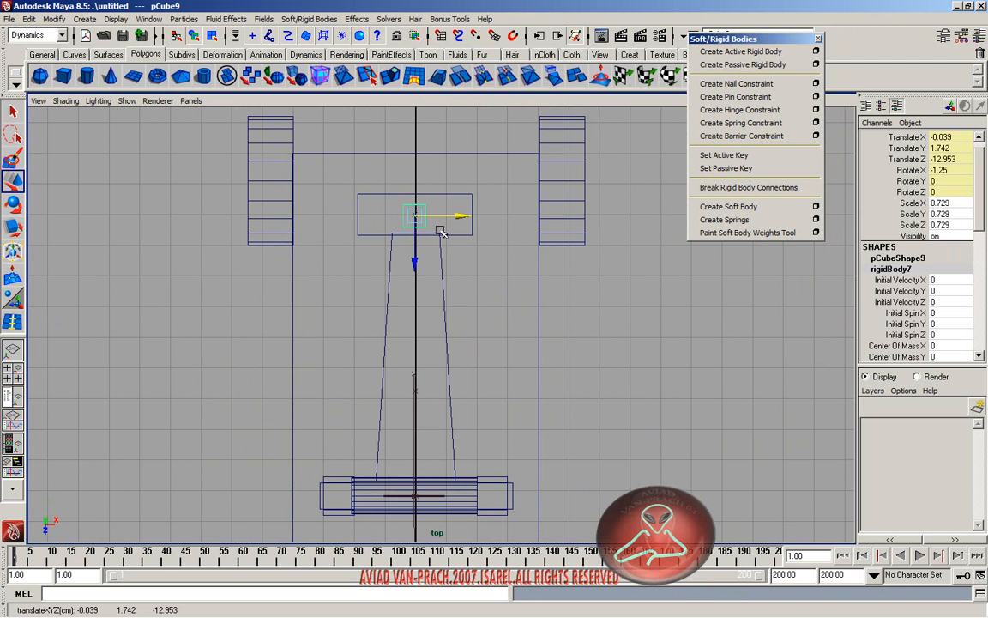
{"action": "left_click_drag", "start_coordinate": [417, 262], "coordinate": [417, 265]}
- Play the simulation in the perspective view to test the launch of the centered projectile, and return to frame 1
{"action": "key", "text": "space"}
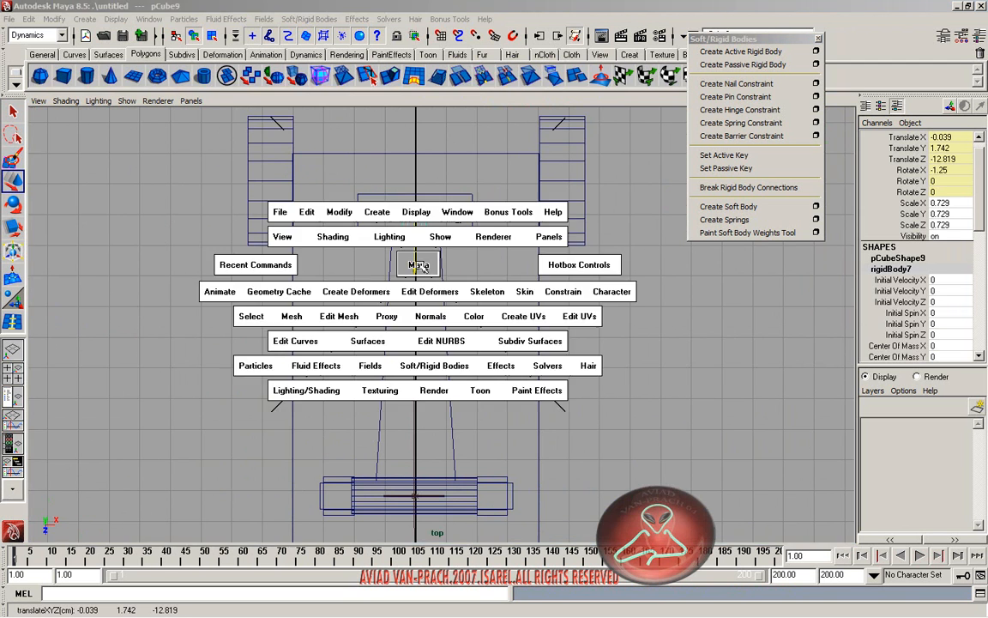
{"action": "key", "text": "space"}
{"action": "left_click", "coordinate": [633, 406]}
{"action": "left_click", "coordinate": [920, 556]}
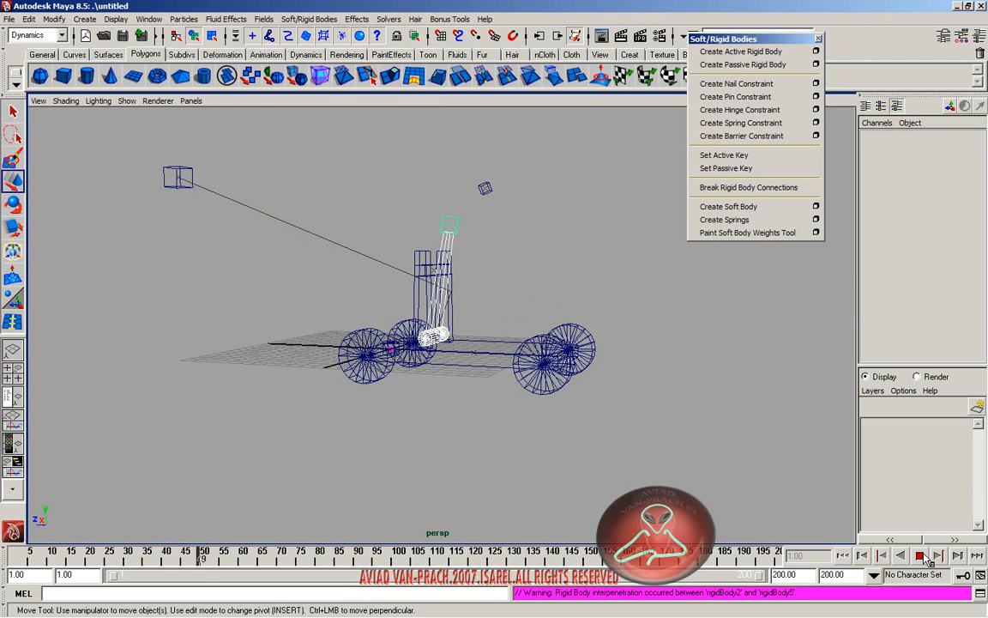
{"action": "left_click", "coordinate": [920, 556]}
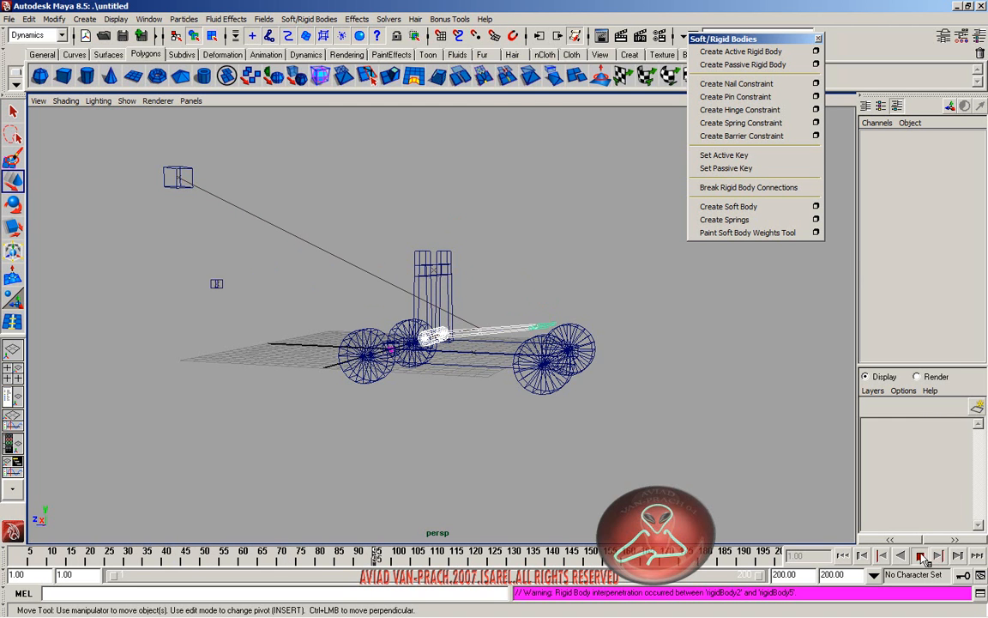
- Move the spring's anchor cube farther from the catapult along the Z axis
{"action": "left_click_drag", "start_coordinate": [509, 354], "coordinate": [491, 393], "text": "alt"}
{"action": "scroll", "coordinate": [521, 366], "scroll_direction": "up", "scroll_amount": 3}
{"action": "left_click_drag", "start_coordinate": [496, 355], "coordinate": [473, 314], "text": "alt"}
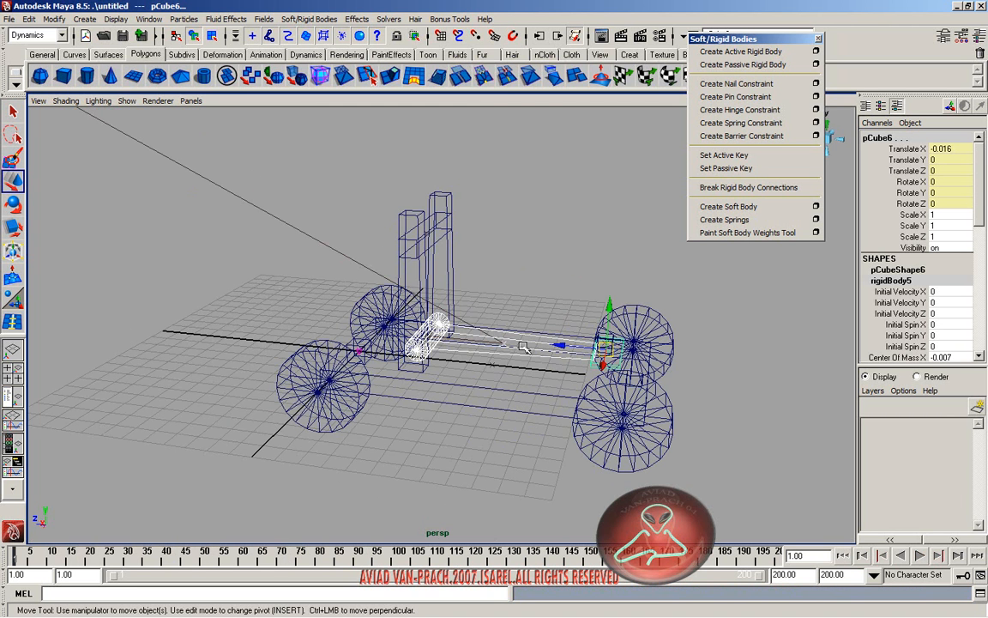
{"action": "left_click", "coordinate": [259, 227]}
{"action": "middle_click_drag", "start_coordinate": [253, 225], "coordinate": [470, 338], "text": "alt"}
{"action": "scroll", "coordinate": [306, 232], "scroll_direction": "down", "scroll_amount": 4}
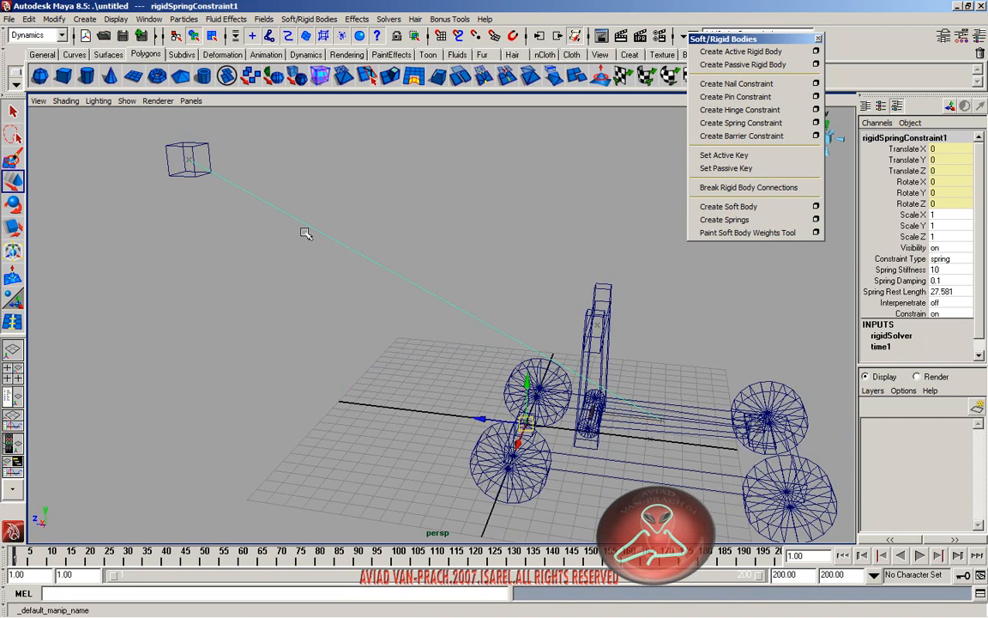
{"action": "left_click", "coordinate": [254, 221]}
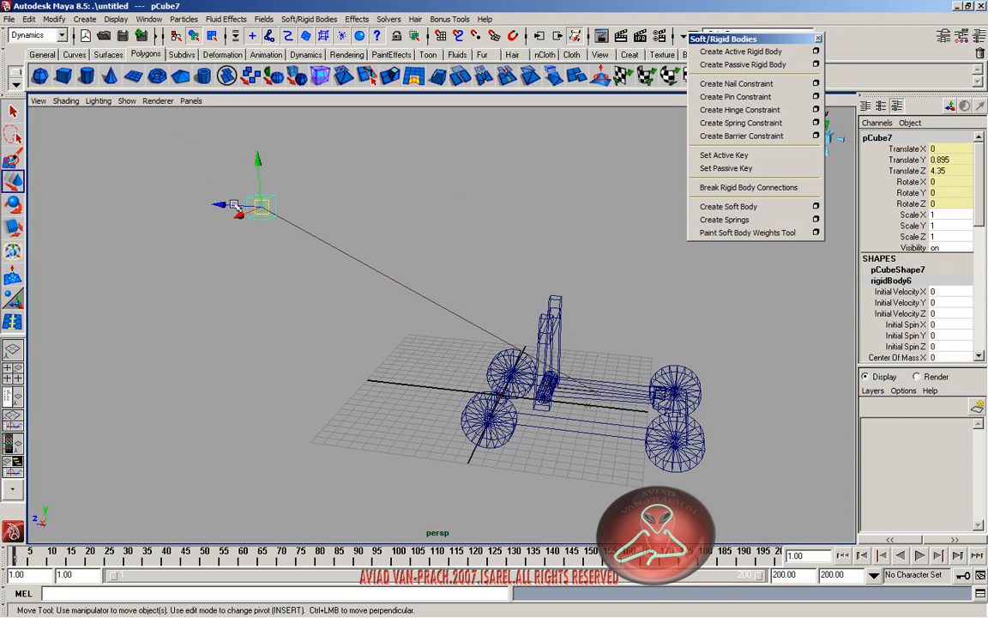
{"action": "left_click_drag", "start_coordinate": [233, 207], "coordinate": [202, 206]}
- Play the launch with the shifted anchor, rewind to frame 1, clear the selection, and view the catapult from another angle
{"action": "left_click", "coordinate": [920, 557]}
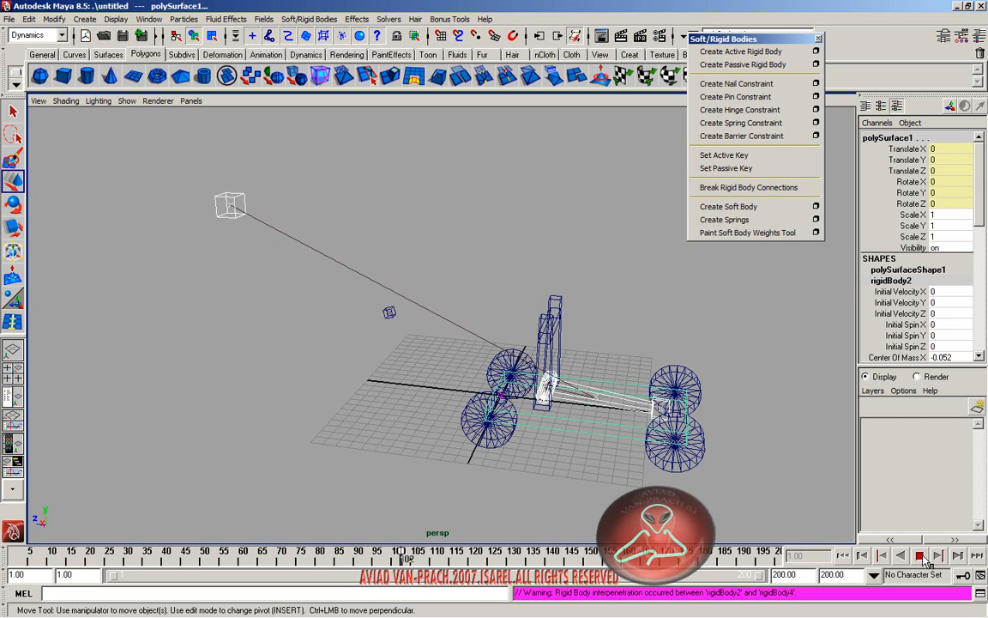
{"action": "left_click", "coordinate": [920, 556]}
{"action": "left_click", "coordinate": [845, 554]}
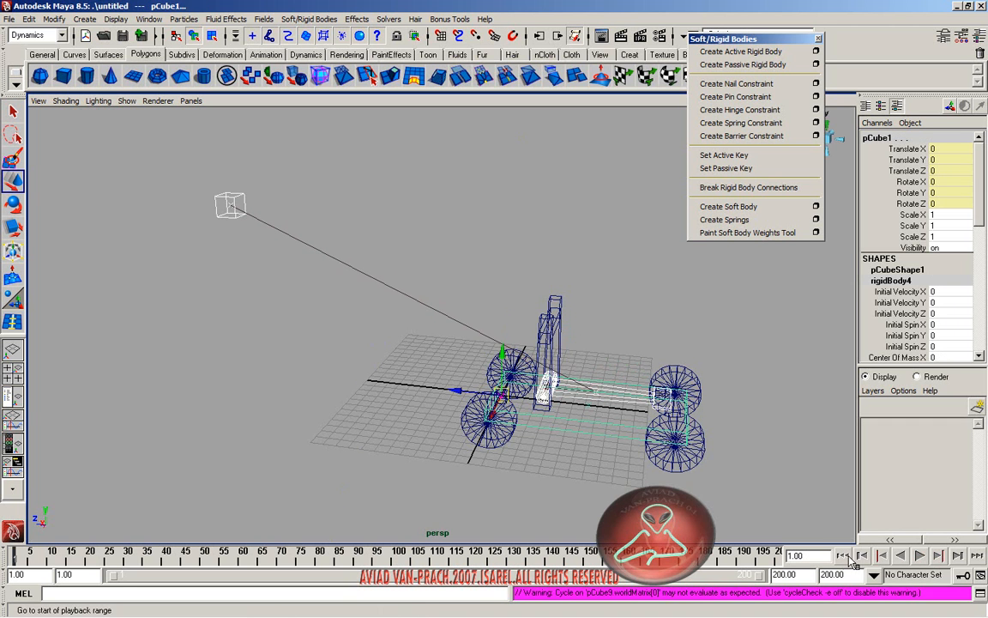
{"action": "left_click", "coordinate": [698, 471]}
{"action": "left_click_drag", "start_coordinate": [443, 431], "coordinate": [464, 438], "text": "alt"}
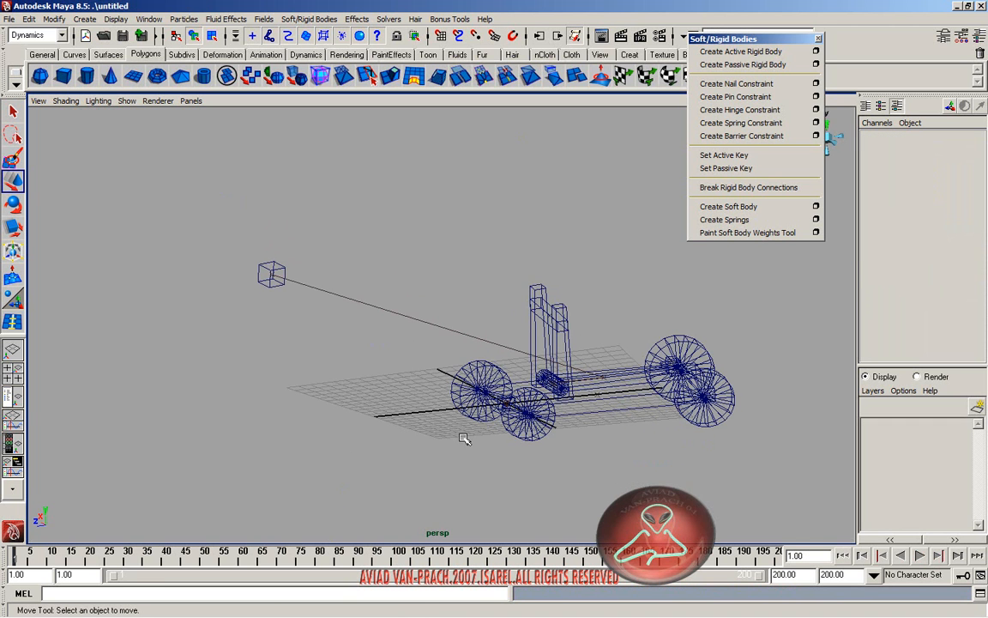